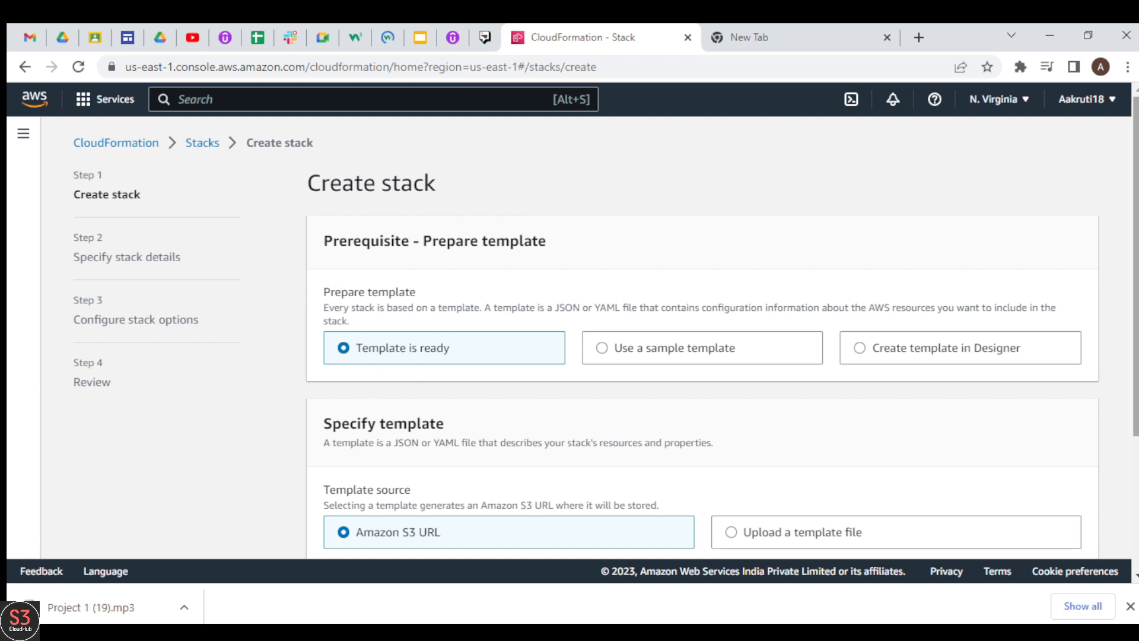
# Try the template preparation choices: uploading a template file, using a sample template, and creating one in Designer
pyautogui.scroll(-3, 1135, 267)
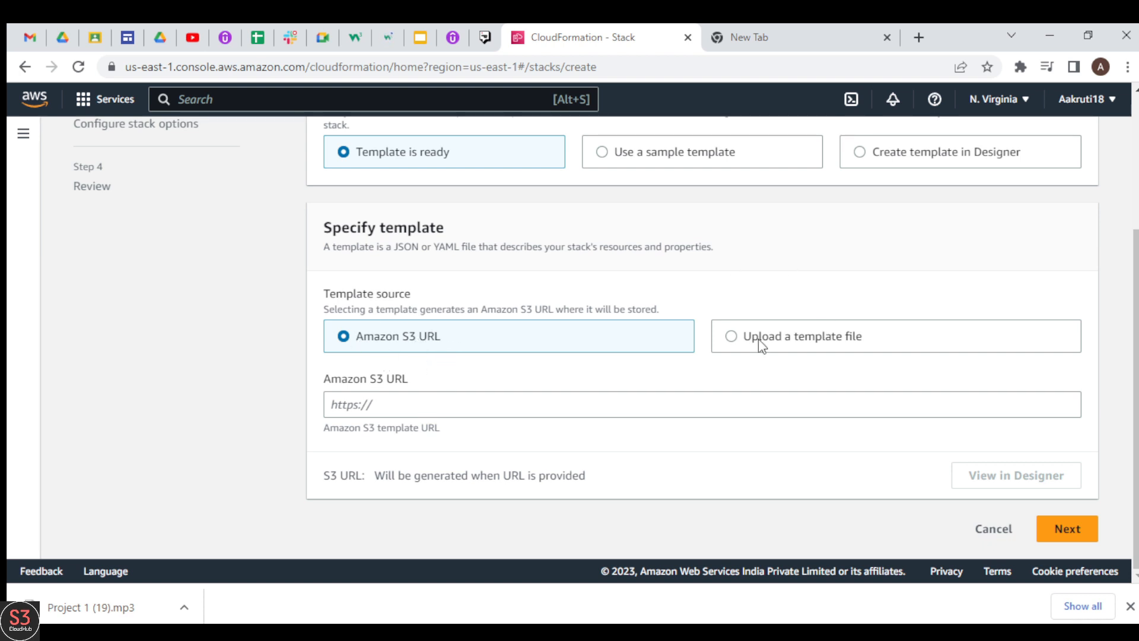
pyautogui.click(732, 337)
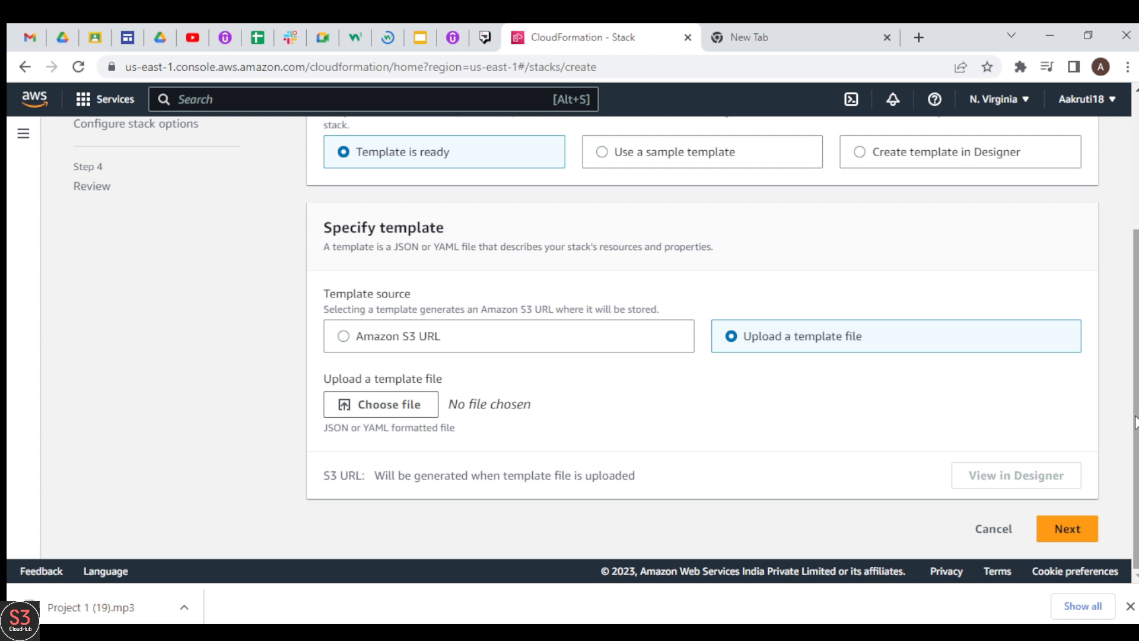
pyautogui.scroll(3, 1135, 356)
pyautogui.click(666, 318)
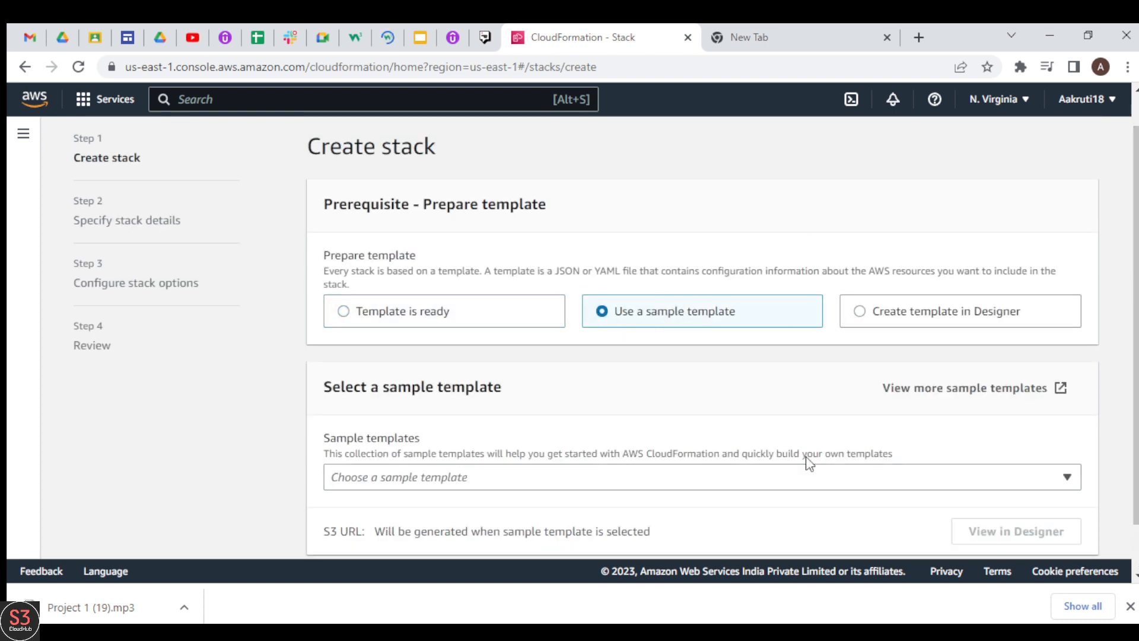
pyautogui.click(490, 476)
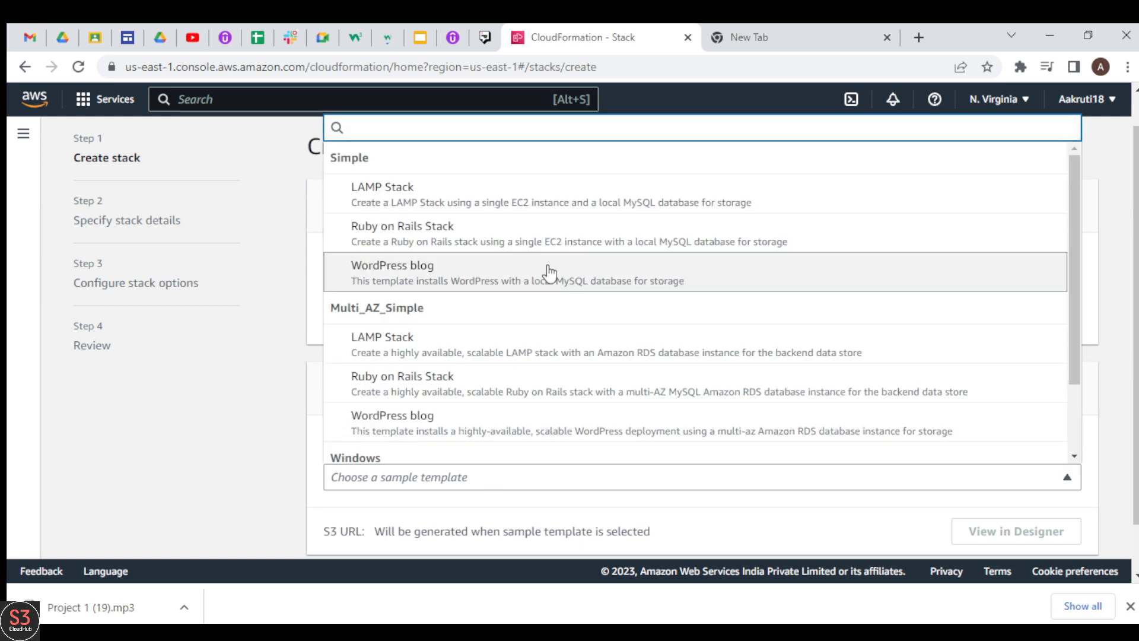
pyautogui.click(711, 506)
pyautogui.click(889, 319)
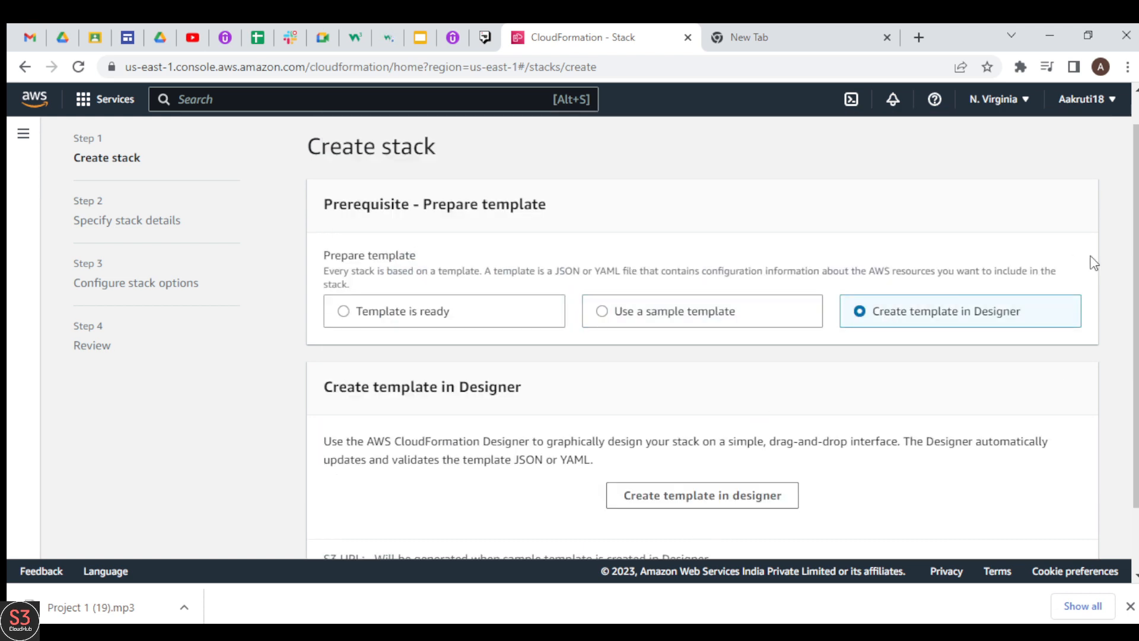
pyautogui.scroll(-1, 386, 319)
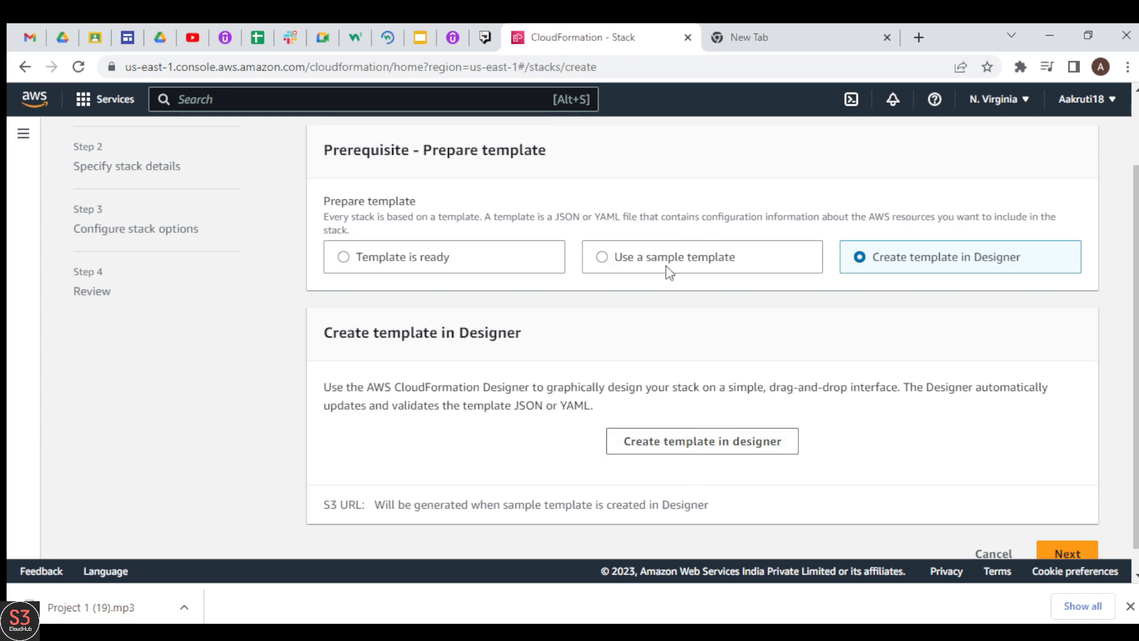
# Base the stack on the Simple WordPress blog sample template and proceed to the stack details
pyautogui.click(645, 269)
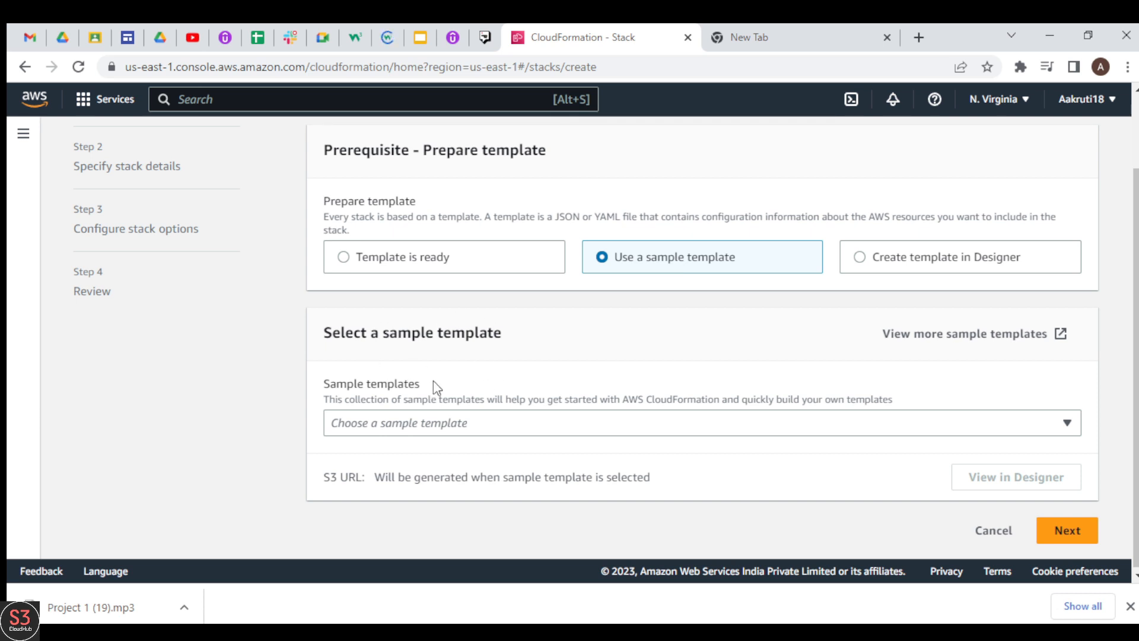
pyautogui.click(513, 425)
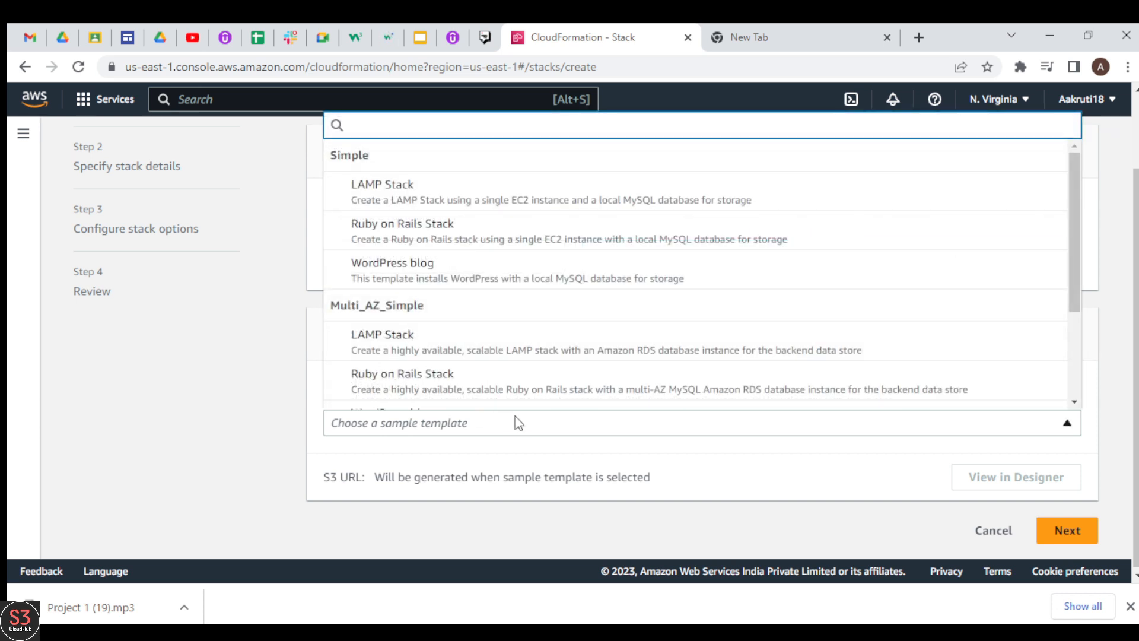
pyautogui.scroll(-1, 1071, 247)
pyautogui.scroll(1, 1071, 247)
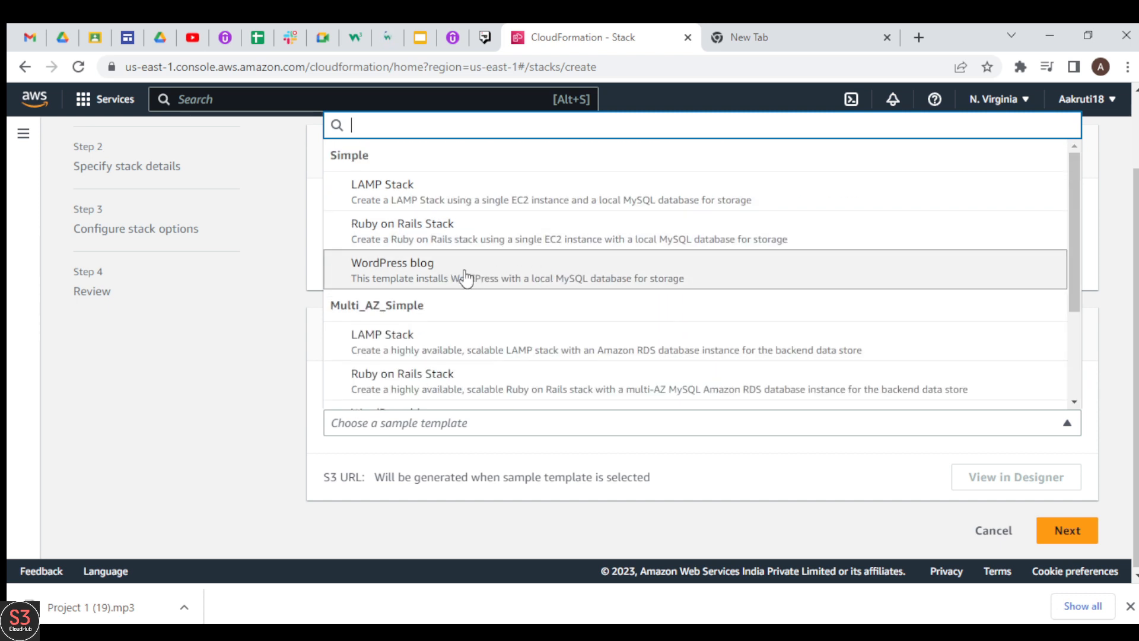
pyautogui.click(420, 270)
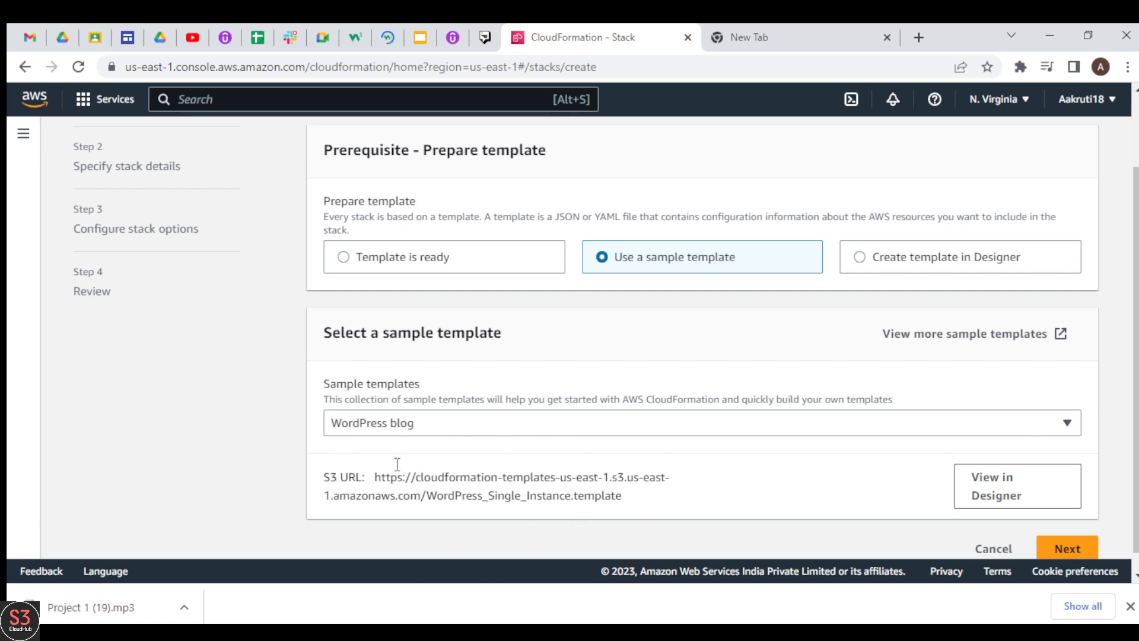
pyautogui.moveTo(626, 504); pyautogui.dragTo(376, 477)
pyautogui.click(375, 477)
pyautogui.click(1070, 557)
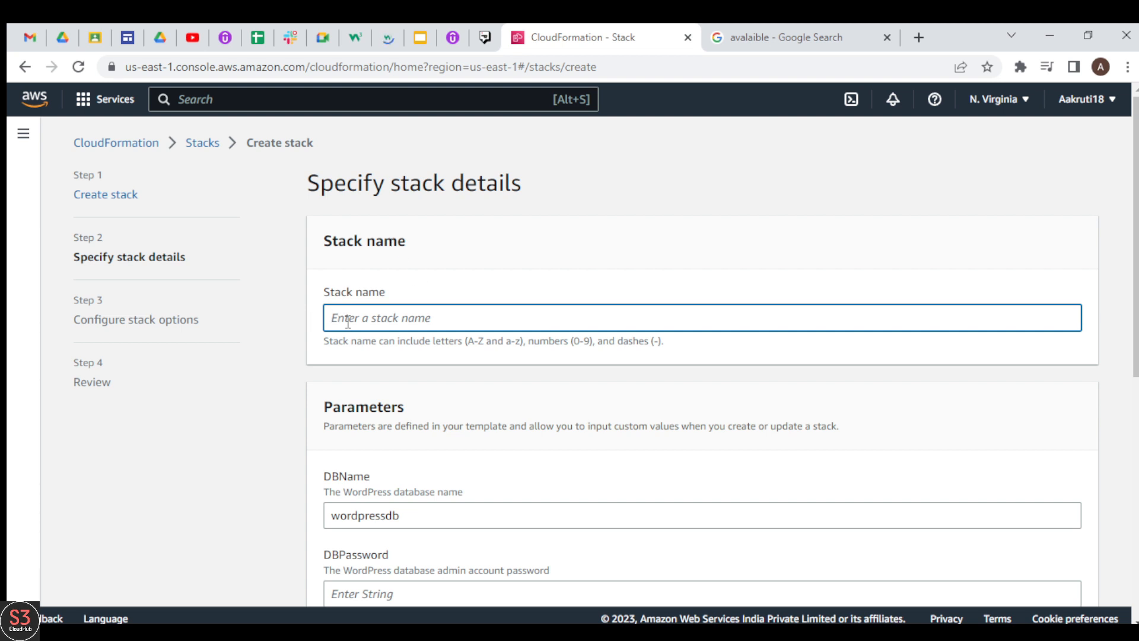
# Name the stack wordpress in the stack details
pyautogui.write('wordpress')
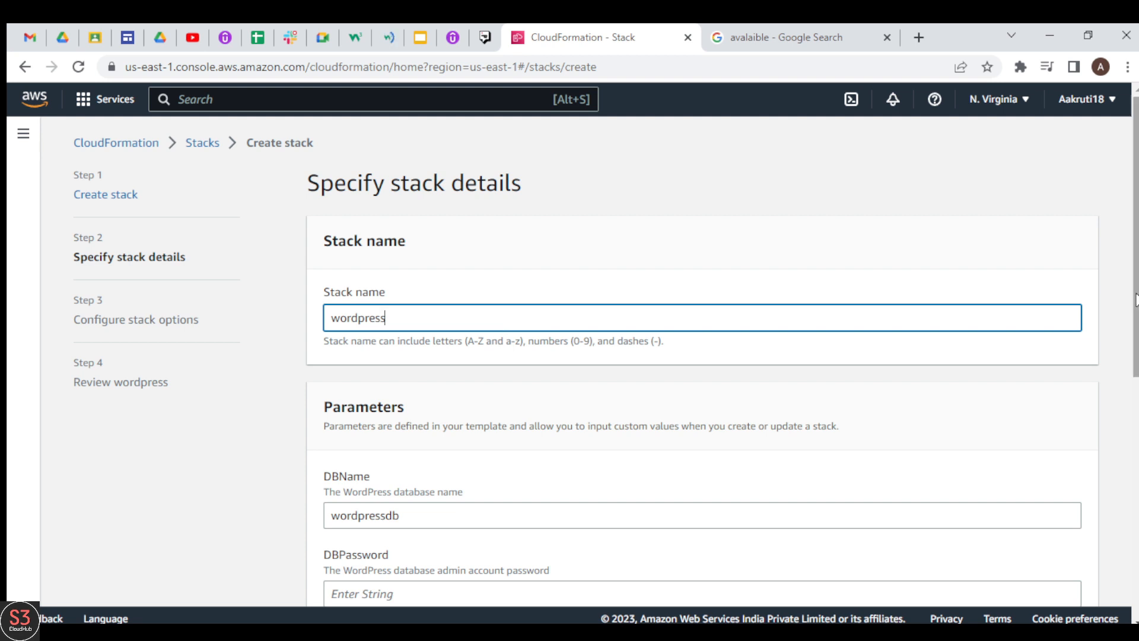
pyautogui.moveTo(1130, 305); pyautogui.dragTo(1134, 431)
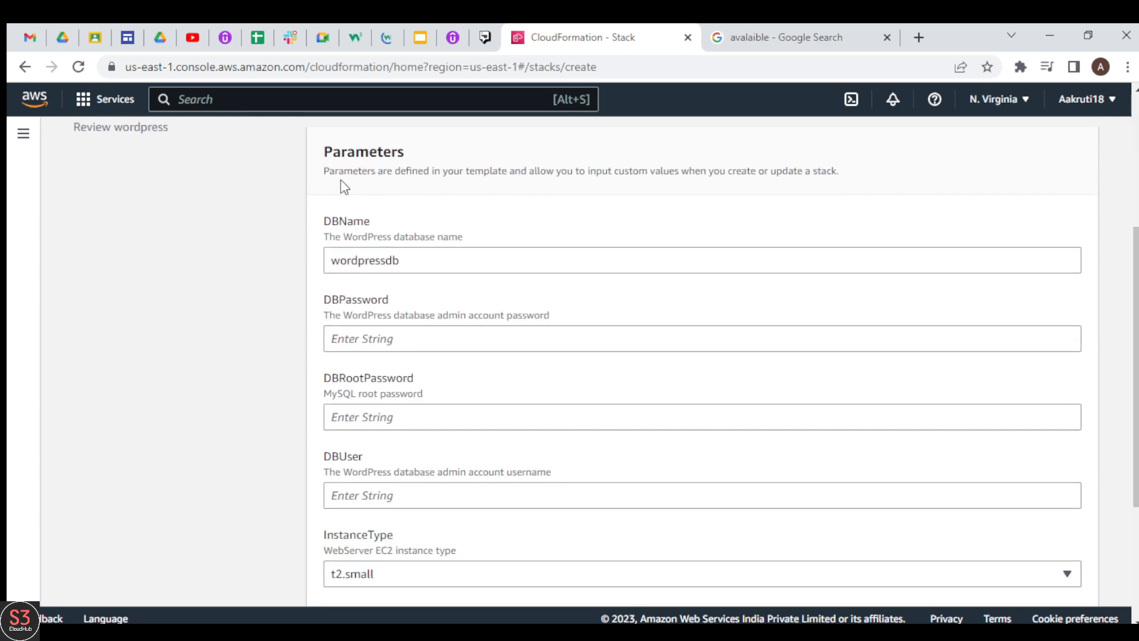
pyautogui.doubleClick(364, 153)
pyautogui.click(411, 158)
# Enter the WordPress database admin password, the MySQL root password and the database admin username in the stack parameters
pyautogui.click(368, 336)
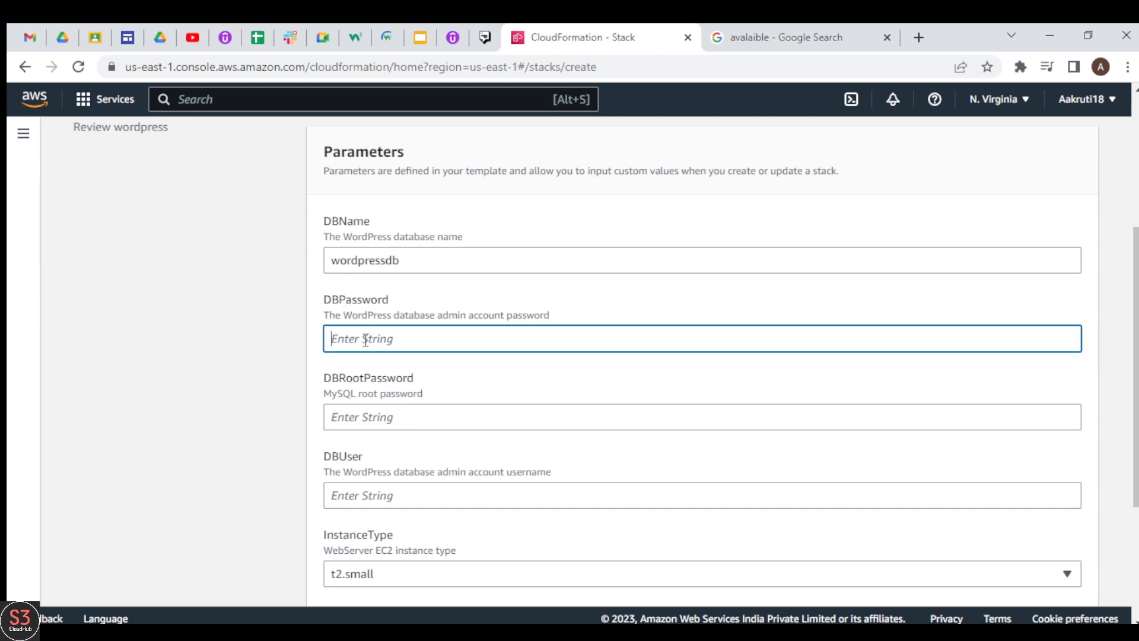
pyautogui.write('p')
pyautogui.click(380, 418)
pyautogui.write('p')
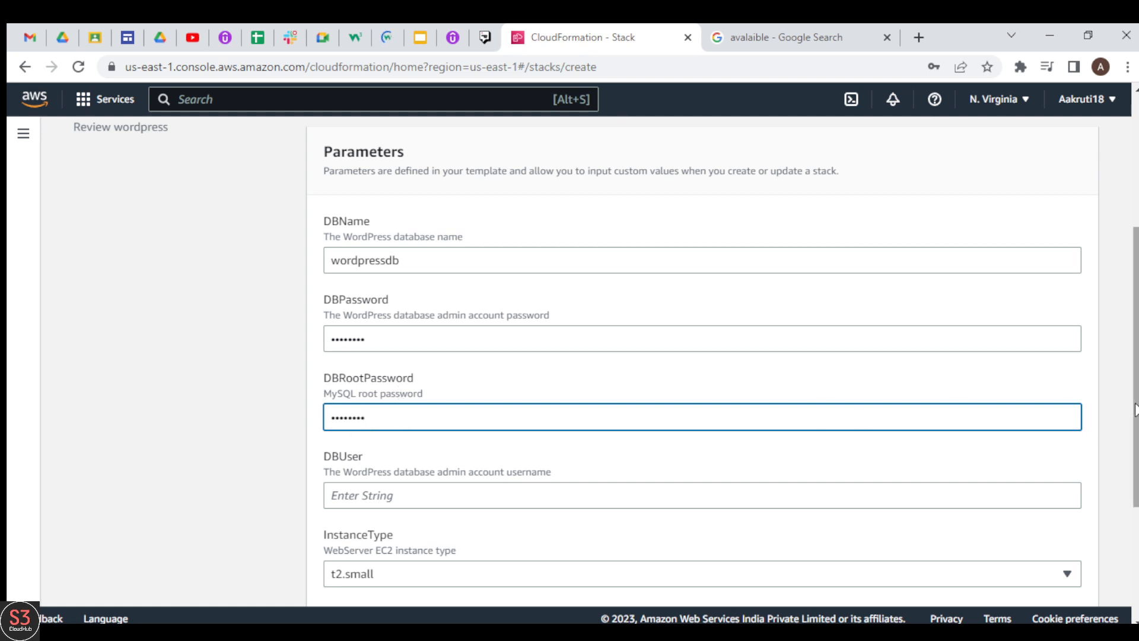
pyautogui.scroll(-2, 749, 330)
pyautogui.click(405, 368)
pyautogui.write('ad')
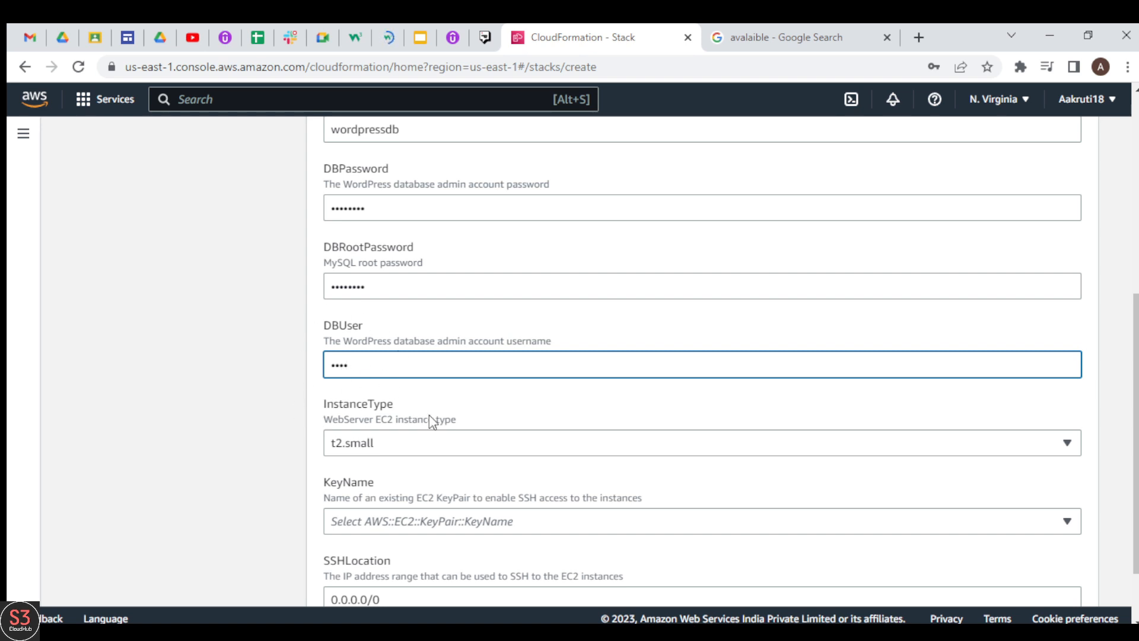
# Set the web server instance type to t2.micro and the key pair to prac, and continue to the stack options
pyautogui.click(448, 445)
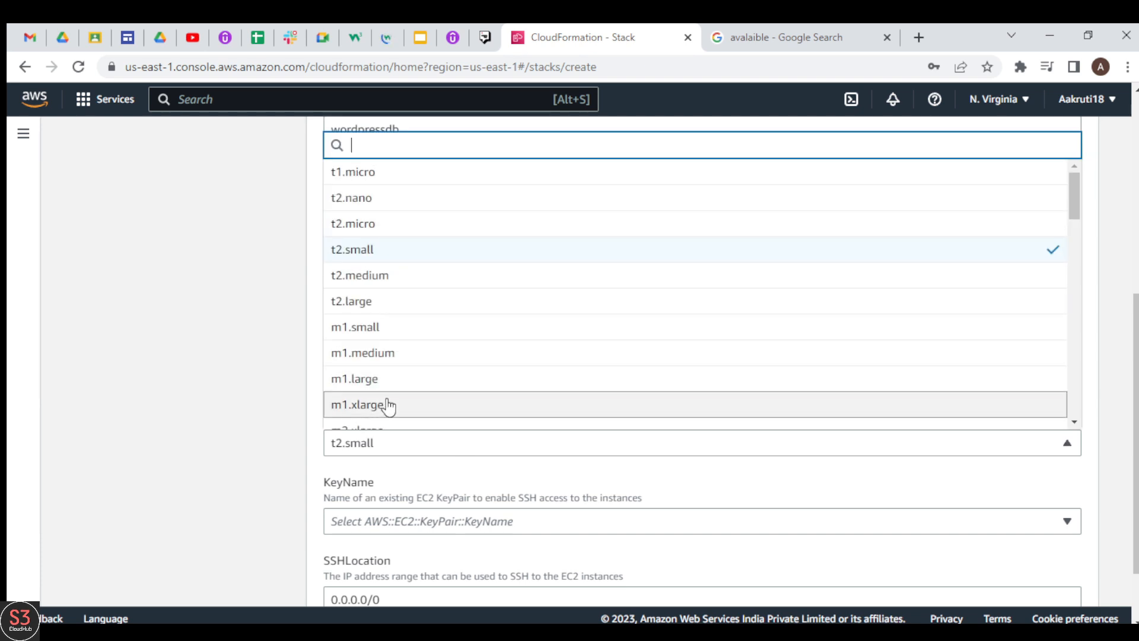
pyautogui.click(383, 231)
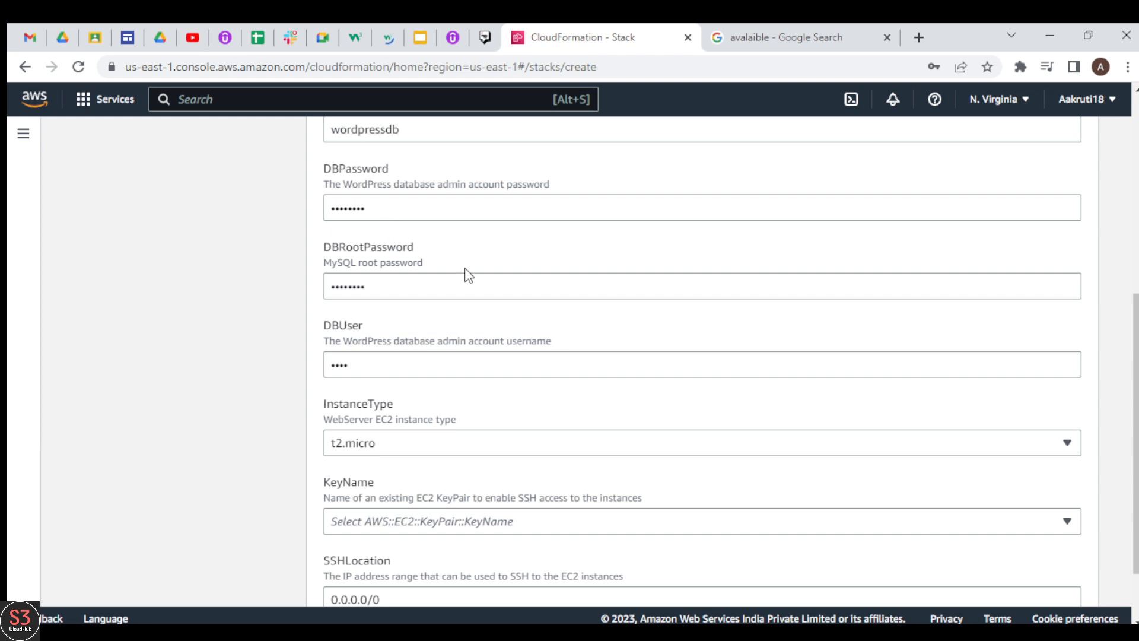
pyautogui.scroll(-3, 1135, 442)
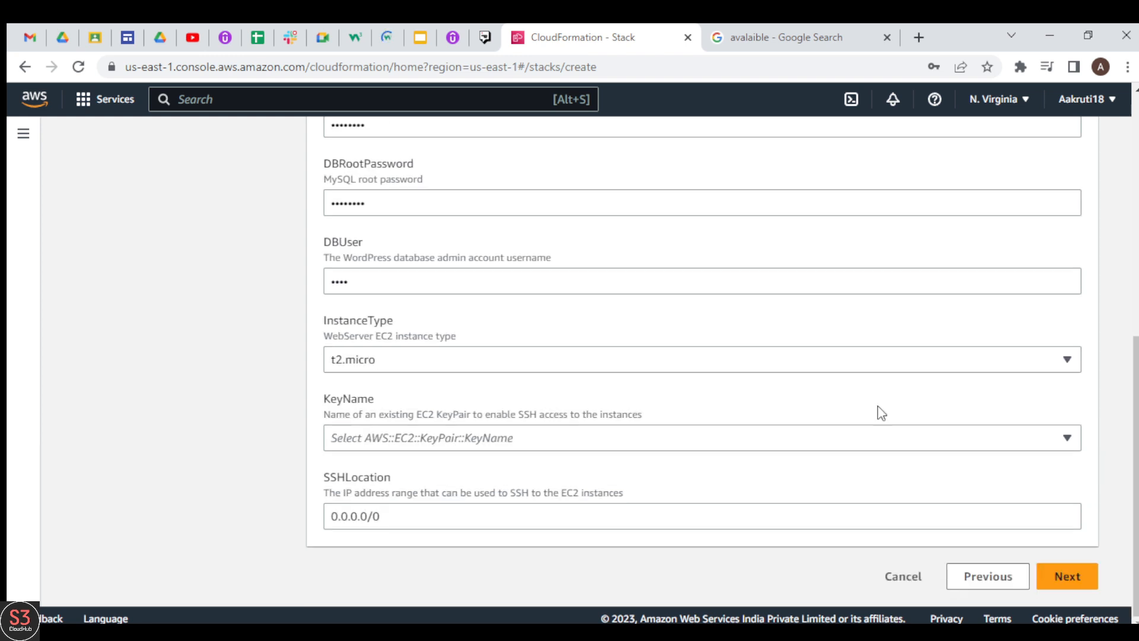
pyautogui.click(598, 439)
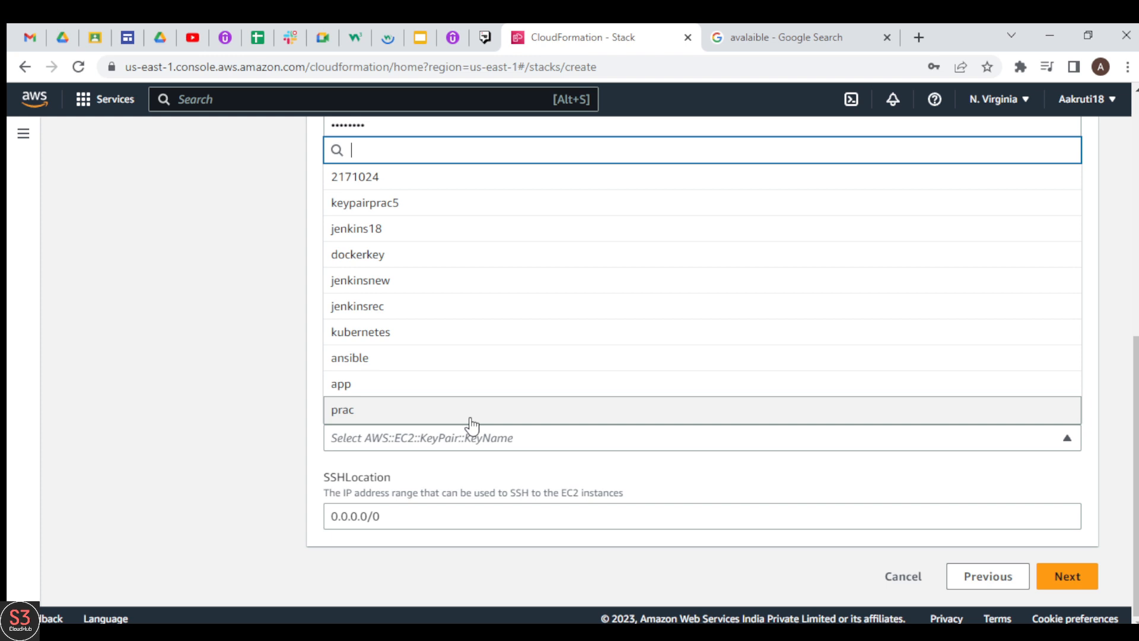
pyautogui.click(364, 417)
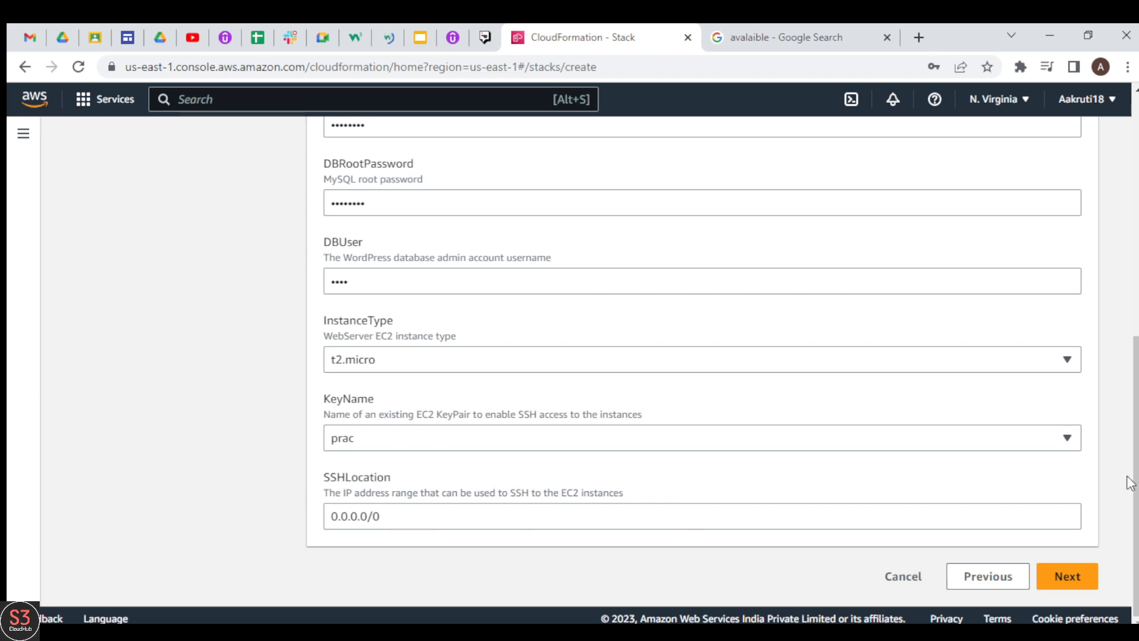
pyautogui.moveTo(1134, 498); pyautogui.dragTo(1118, 327)
pyautogui.scroll(-6, 1119, 327)
pyautogui.click(1062, 578)
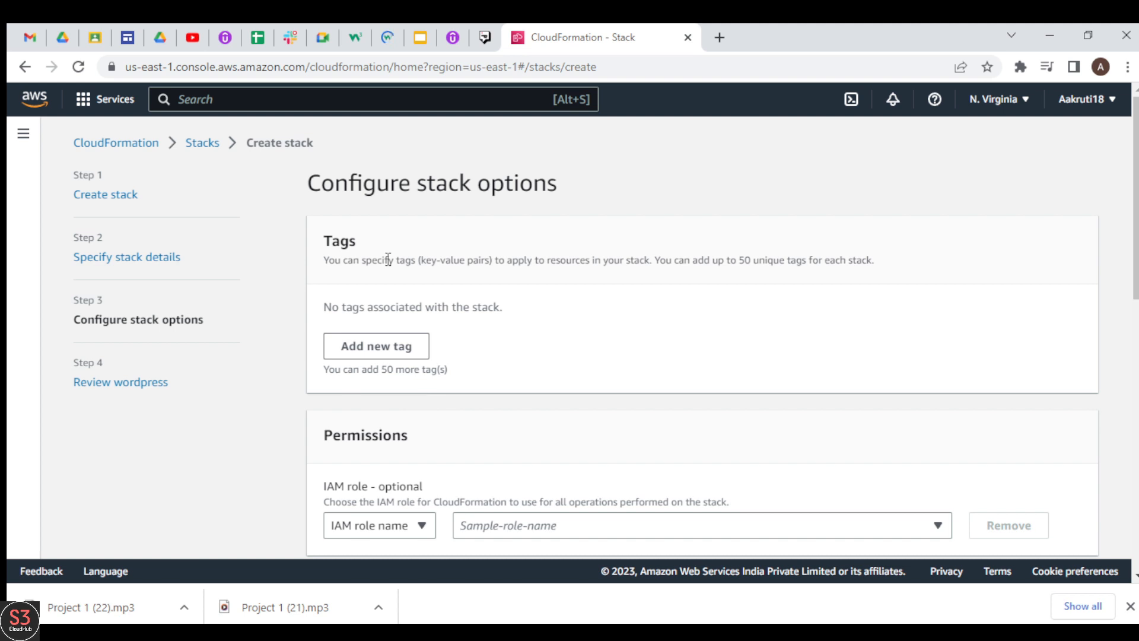
# Add a stack tag with key stack and value WP, and continue to the review with the other options at default
pyautogui.click(386, 350)
pyautogui.write('s')
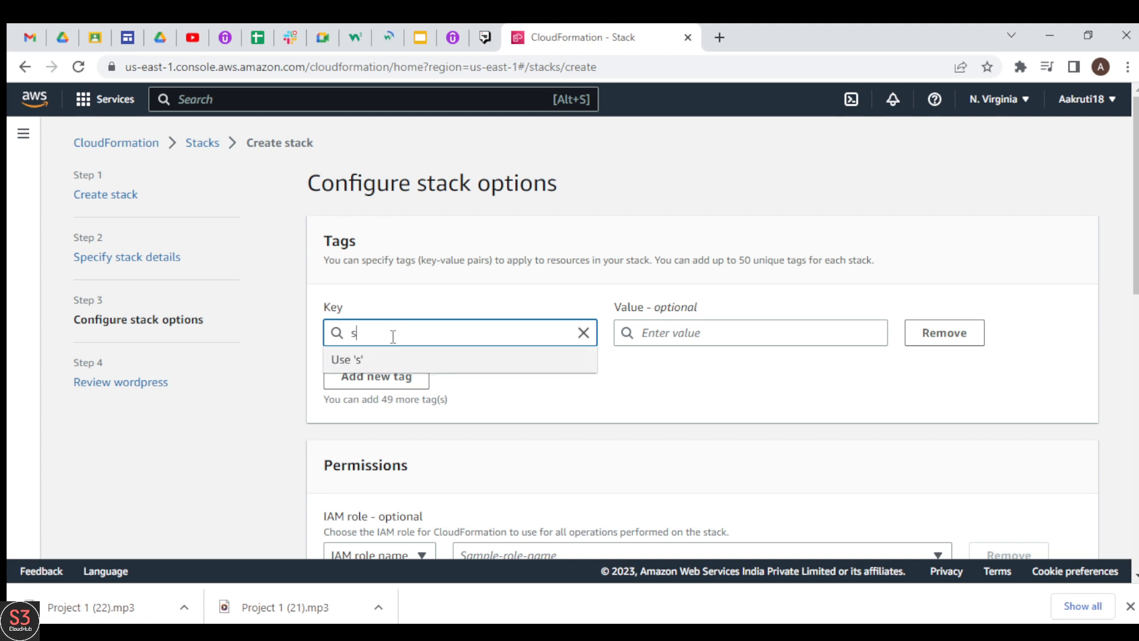
pyautogui.write('tack')
pyautogui.click(661, 338)
pyautogui.write('WP')
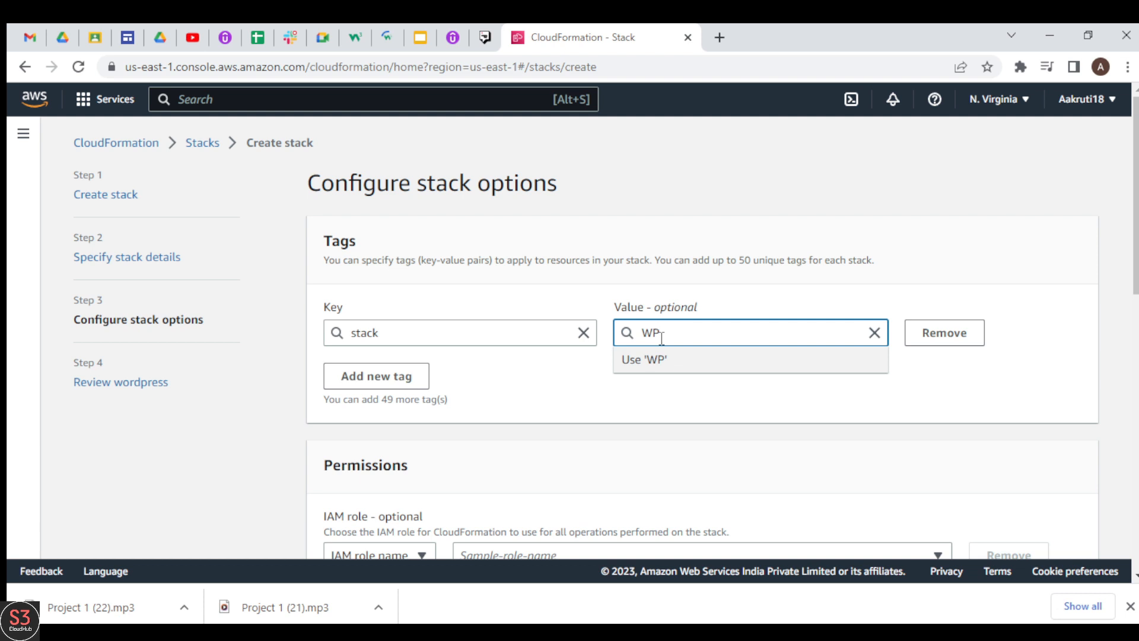
pyautogui.click(719, 406)
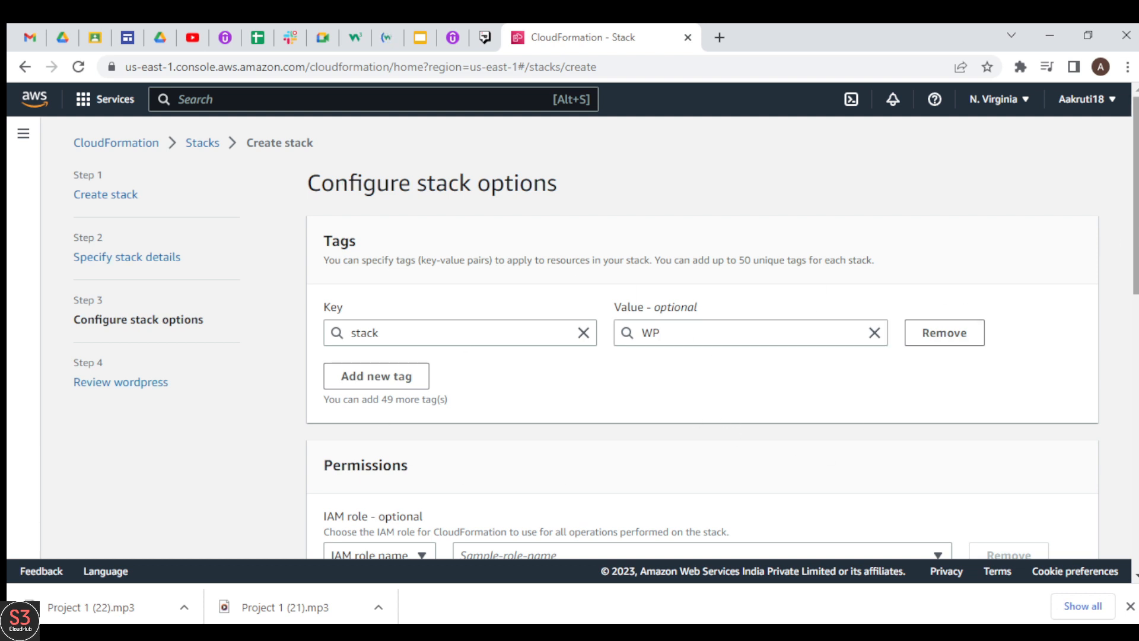
pyautogui.scroll(-10, 697, 442)
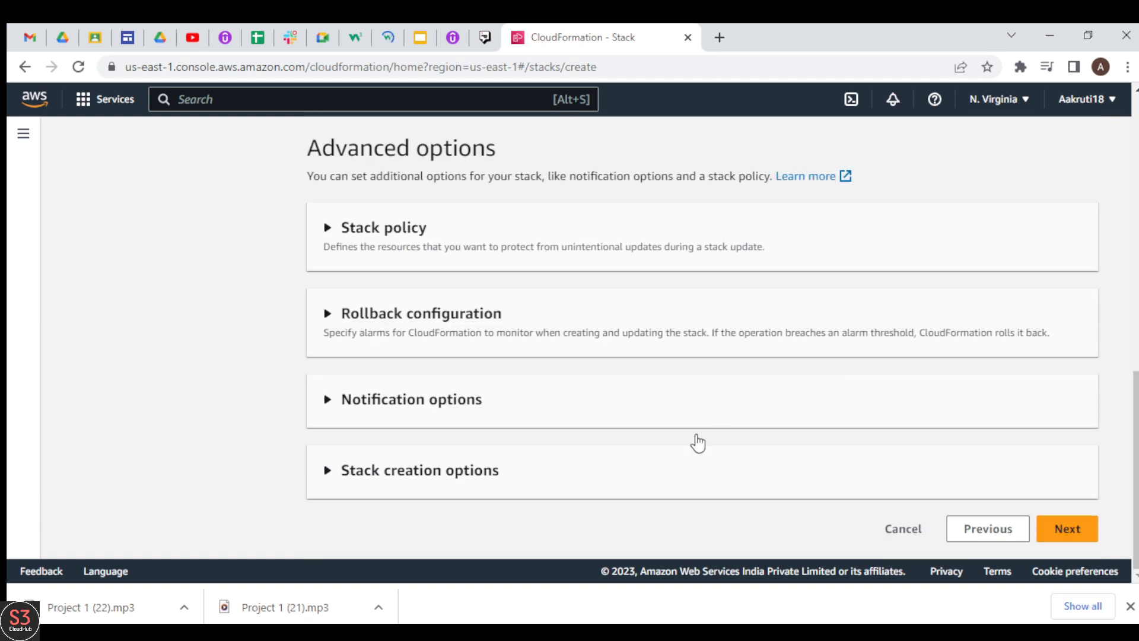
pyautogui.click(1050, 528)
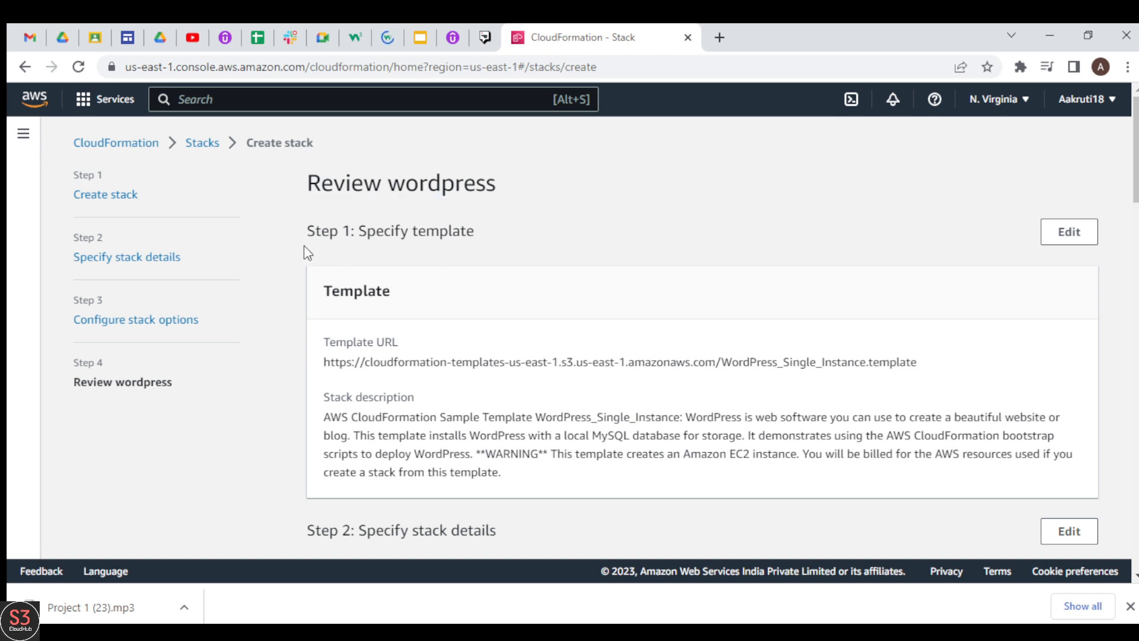
# Review the wordpress stack's template, parameters and options, and submit it for creation
pyautogui.moveTo(1135, 148); pyautogui.dragTo(1136, 219)
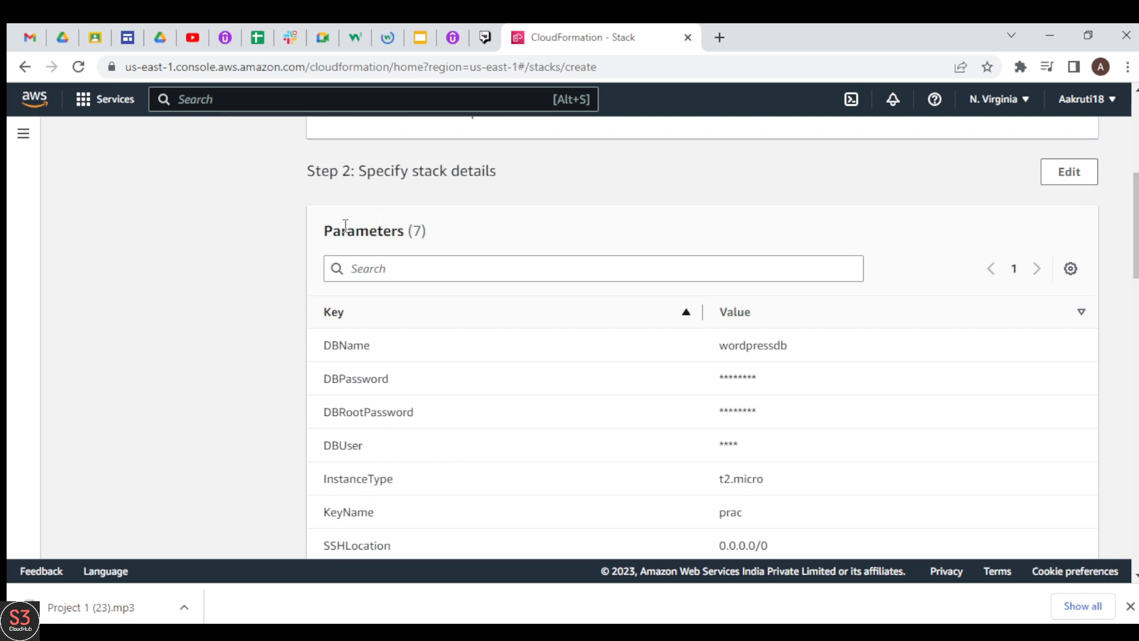
pyautogui.moveTo(325, 229); pyautogui.dragTo(439, 243)
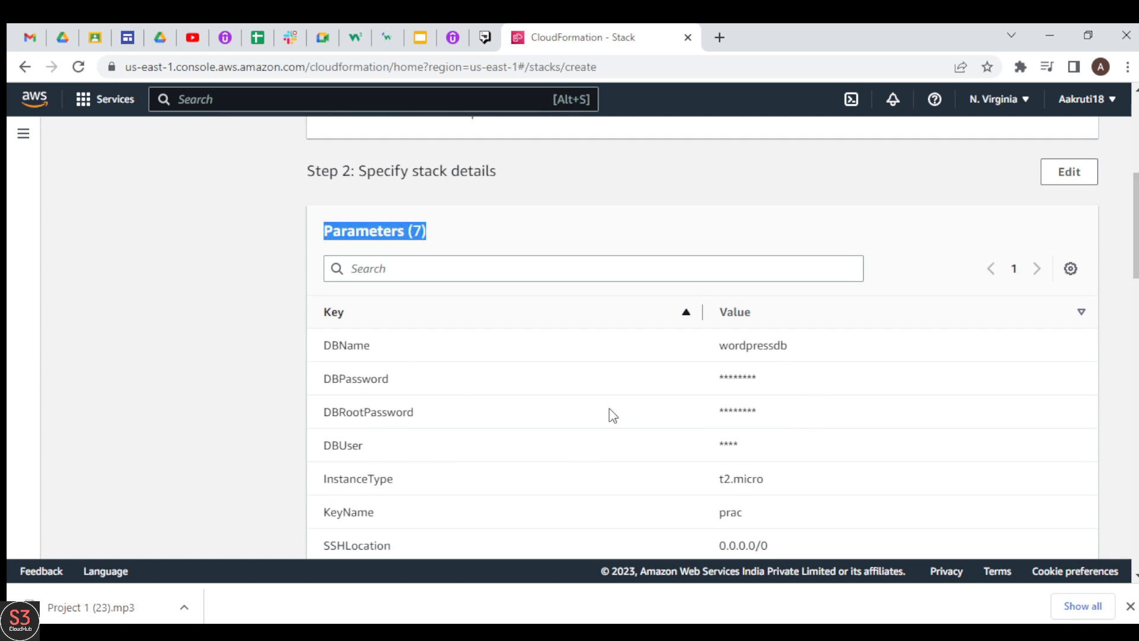
pyautogui.scroll(-1, 1136, 232)
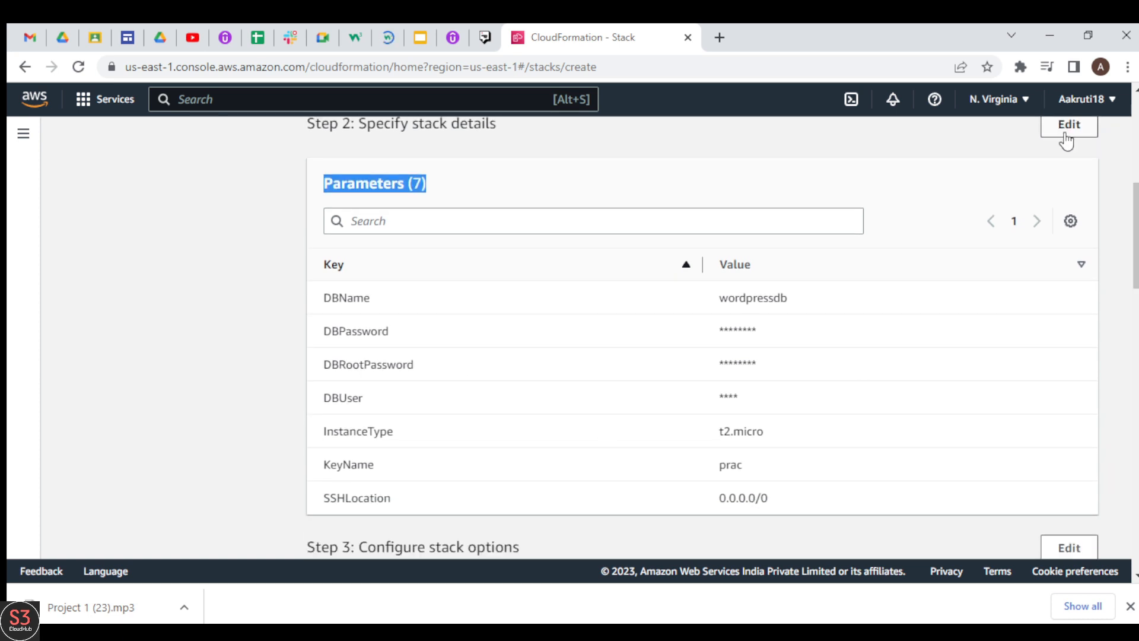
pyautogui.scroll(-15, 703, 341)
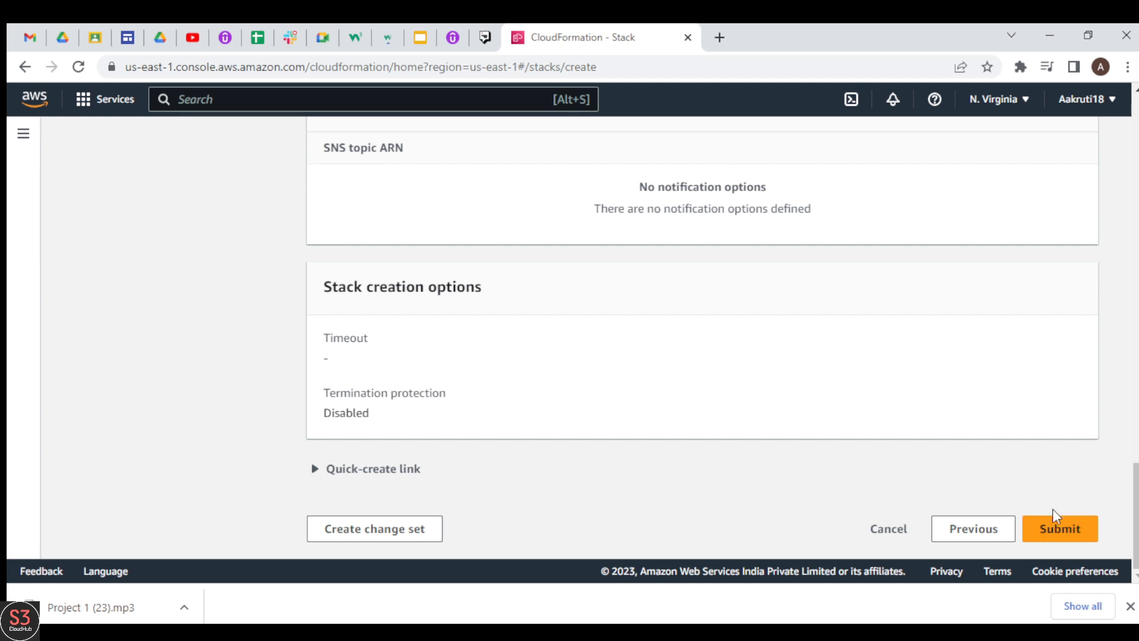
pyautogui.click(1053, 529)
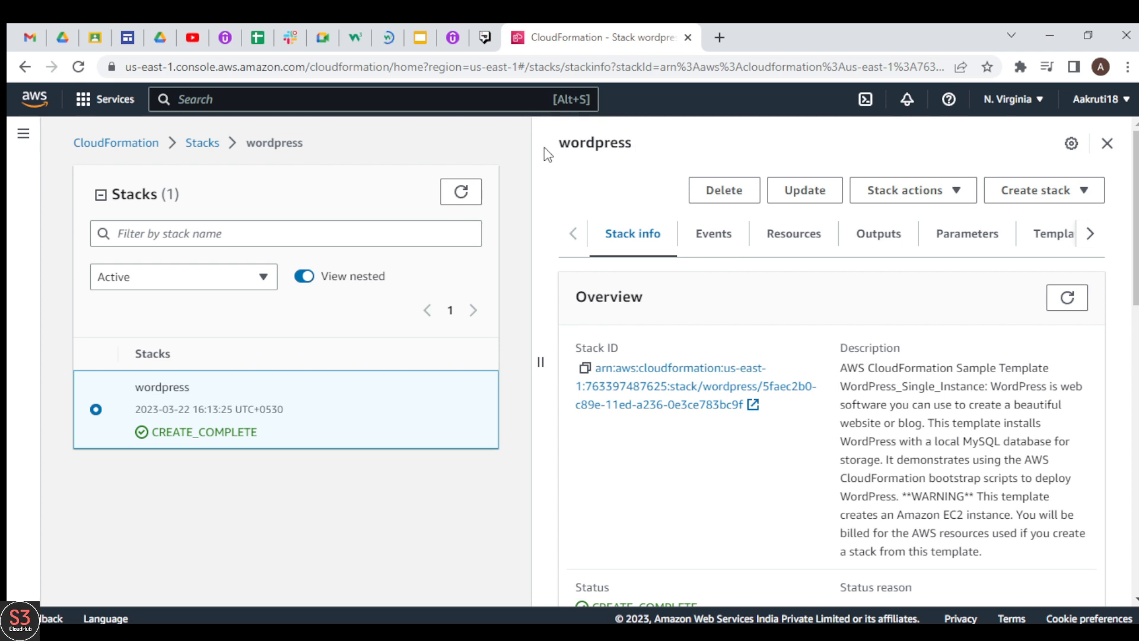
# Examine the wordpress stack's overview, including its description, status, creation time and drift status
pyautogui.moveTo(562, 143); pyautogui.dragTo(635, 152)
pyautogui.click(638, 151)
pyautogui.scroll(-1, 605, 291)
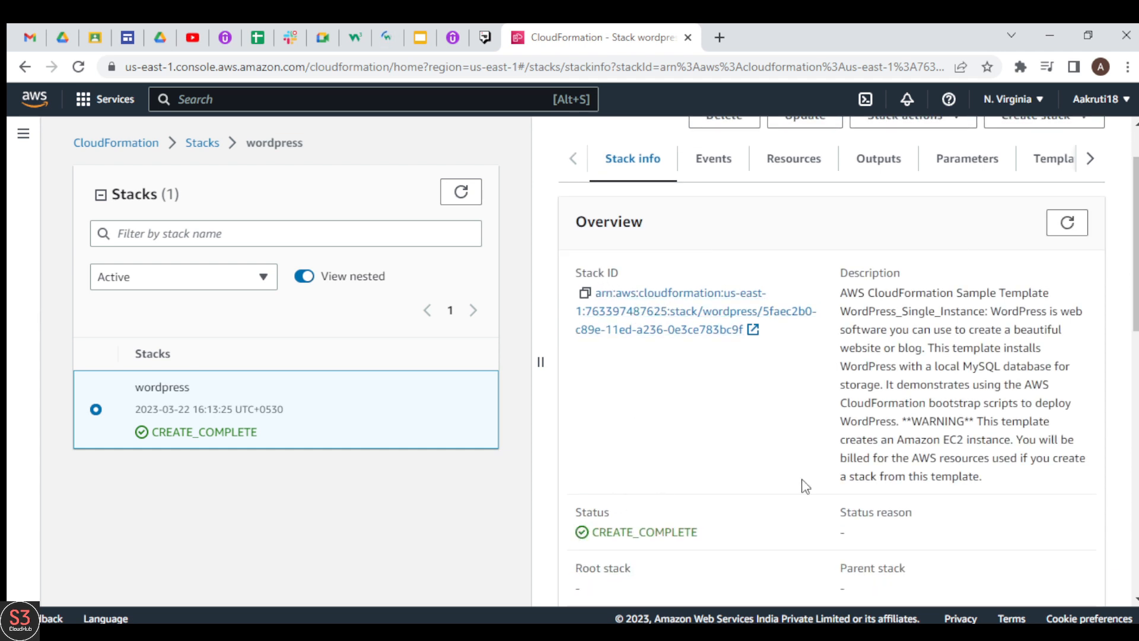
pyautogui.scroll(-5, 831, 356)
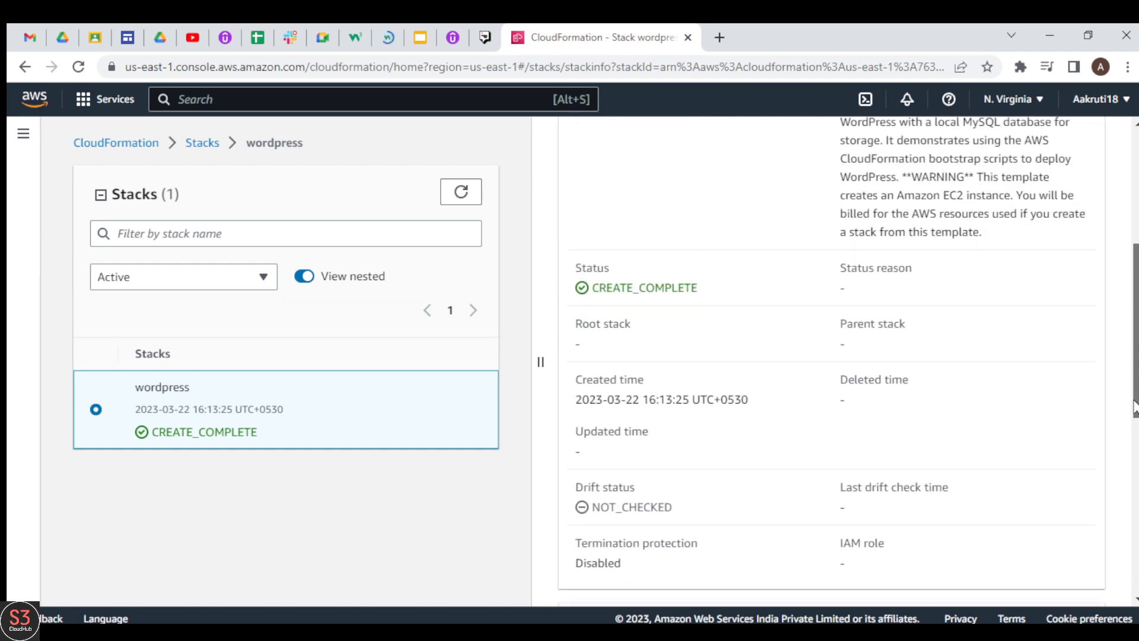
pyautogui.scroll(6, 830, 355)
pyautogui.scroll(1, 872, 200)
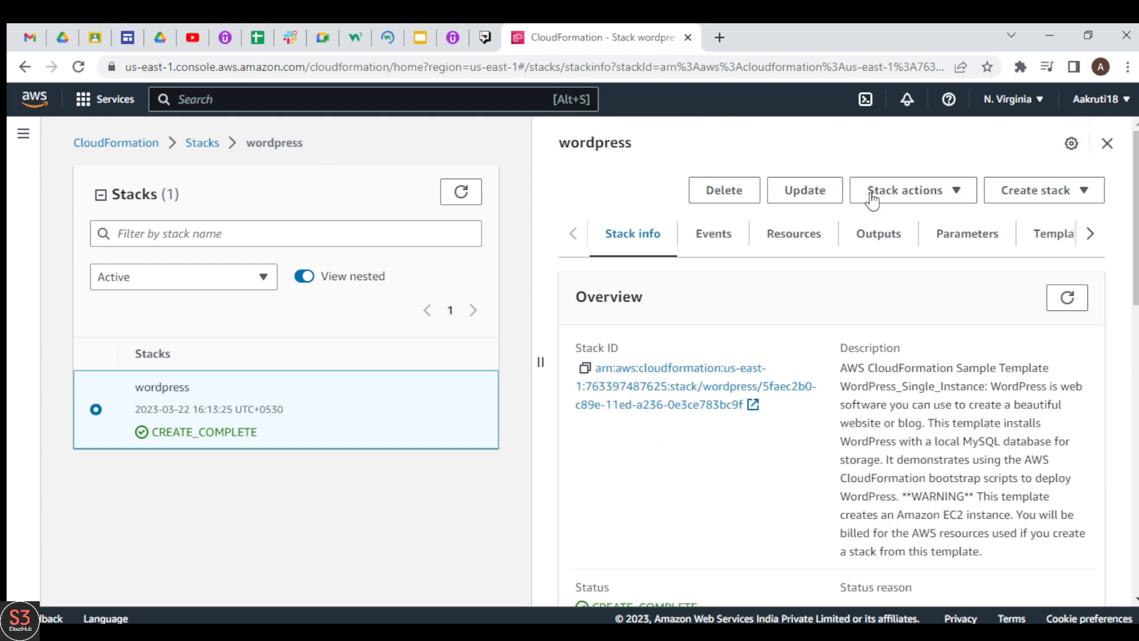
# Examine the wordpress stack's creation events, its resources and its website output
pyautogui.click(732, 241)
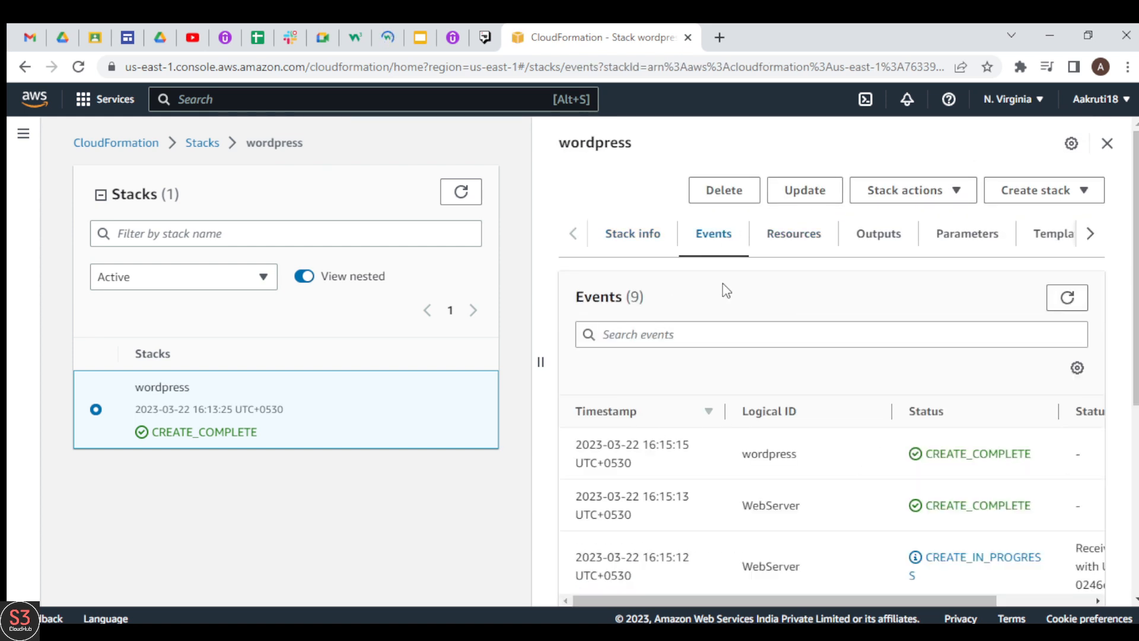
pyautogui.moveTo(1135, 357); pyautogui.dragTo(1135, 404)
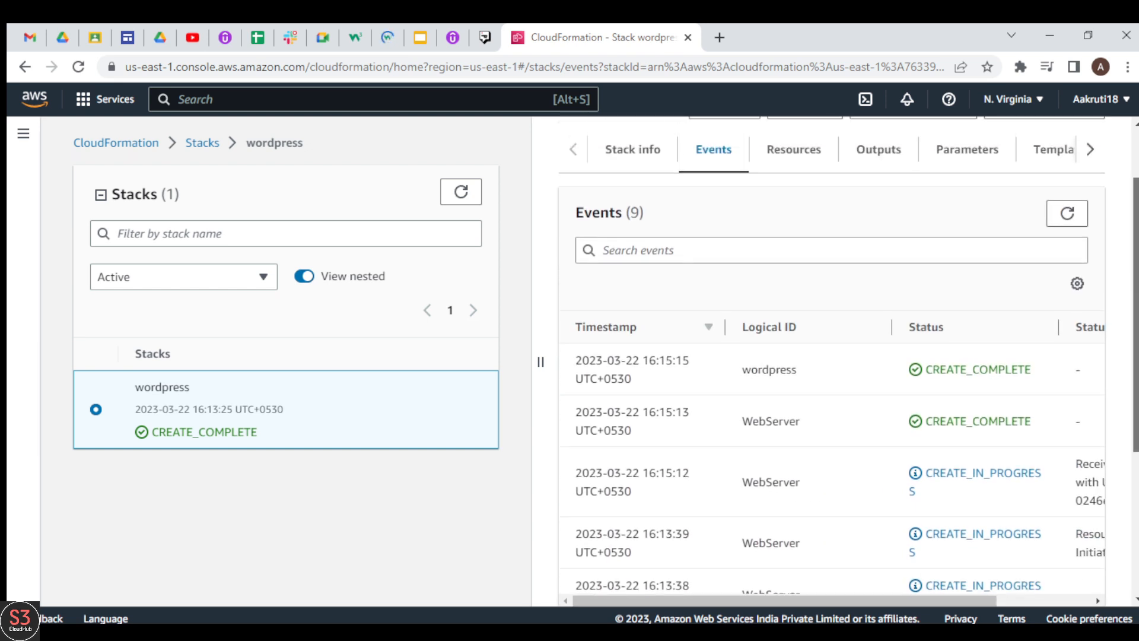
pyautogui.moveTo(843, 599); pyautogui.dragTo(801, 600)
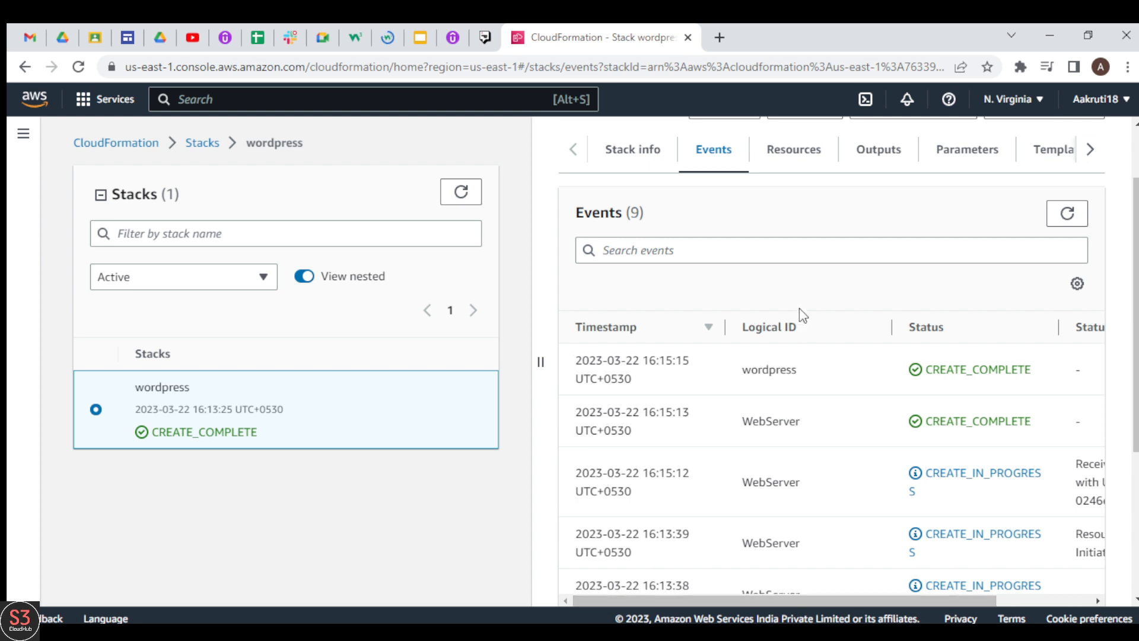
pyautogui.click(808, 158)
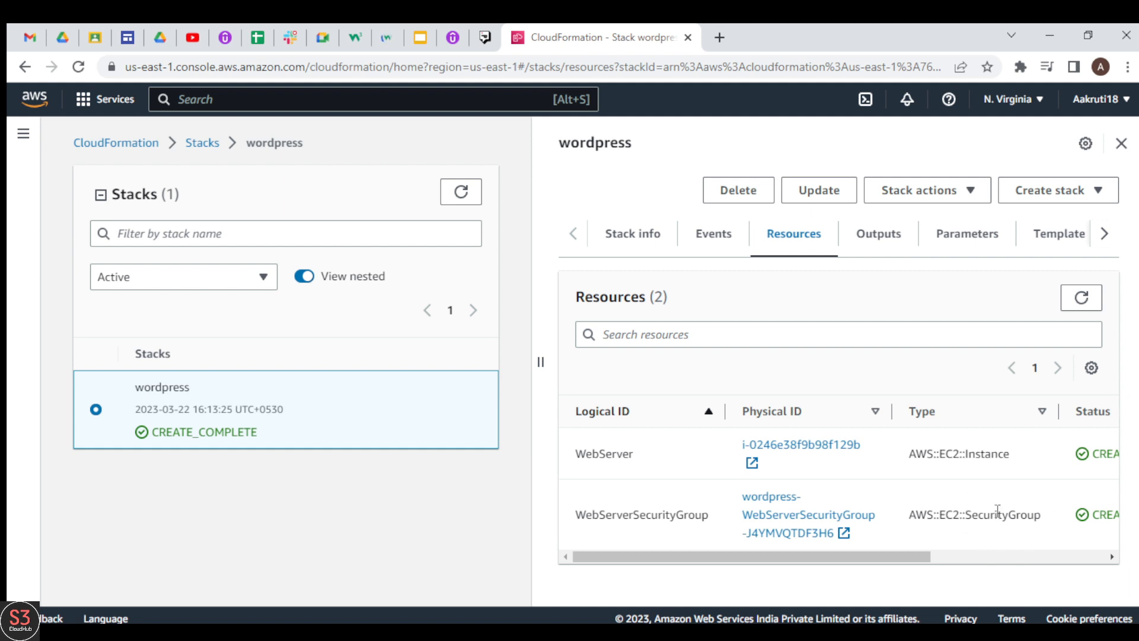
pyautogui.click(895, 241)
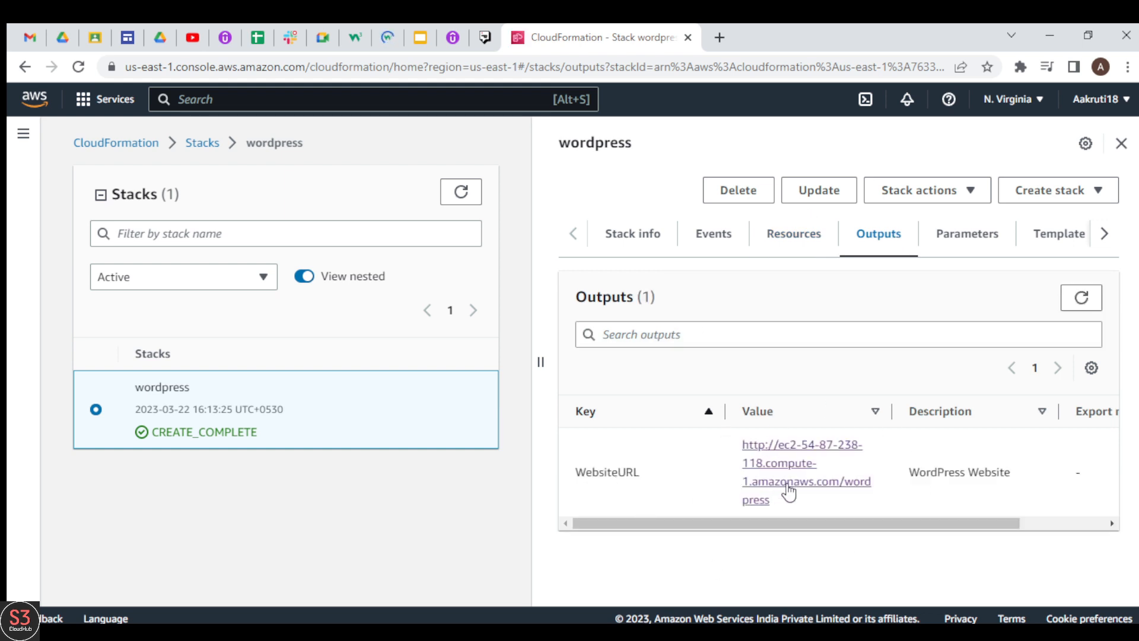
pyautogui.moveTo(792, 532); pyautogui.dragTo(755, 542)
# Review the wordpress stack's parameters and read through the parameter definitions in its template
pyautogui.click(961, 237)
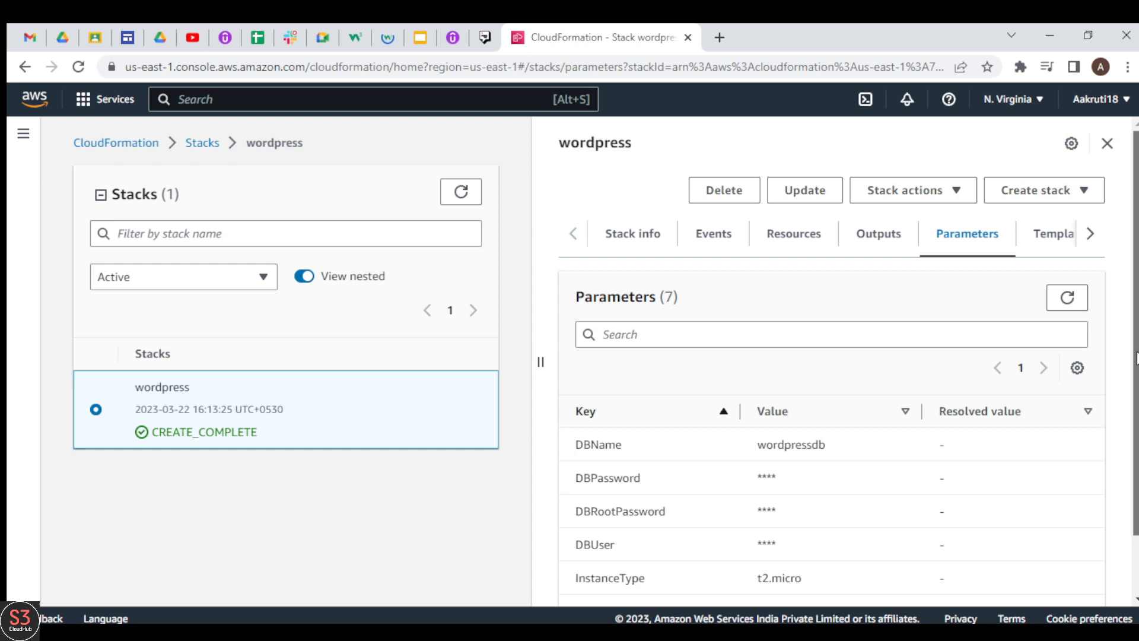
pyautogui.scroll(-2, 1136, 358)
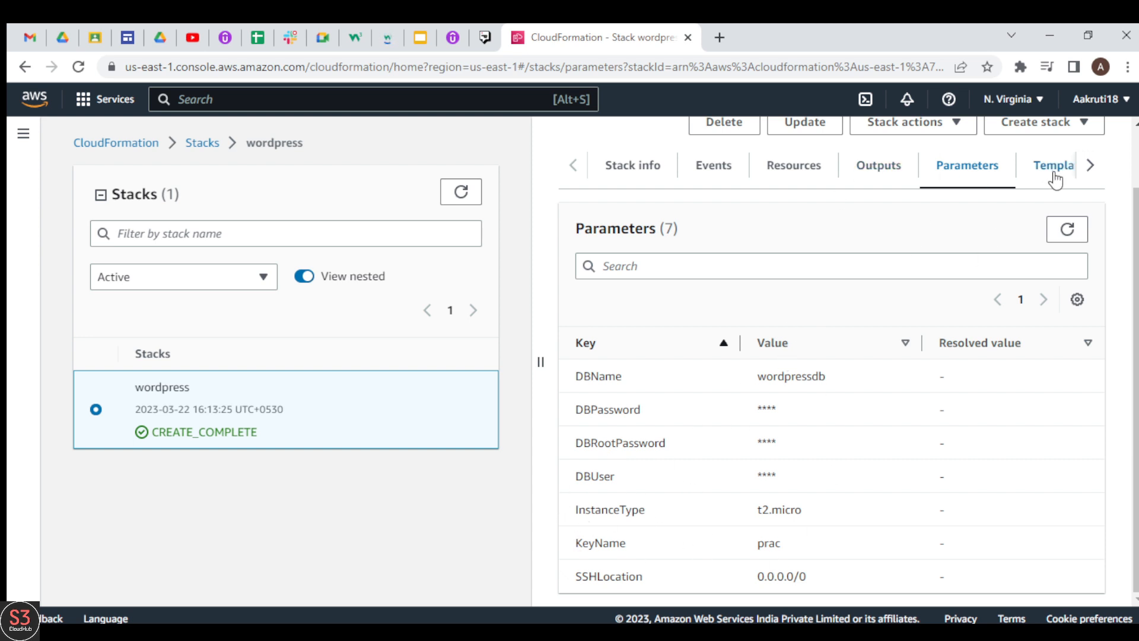
pyautogui.click(1090, 165)
pyautogui.click(929, 169)
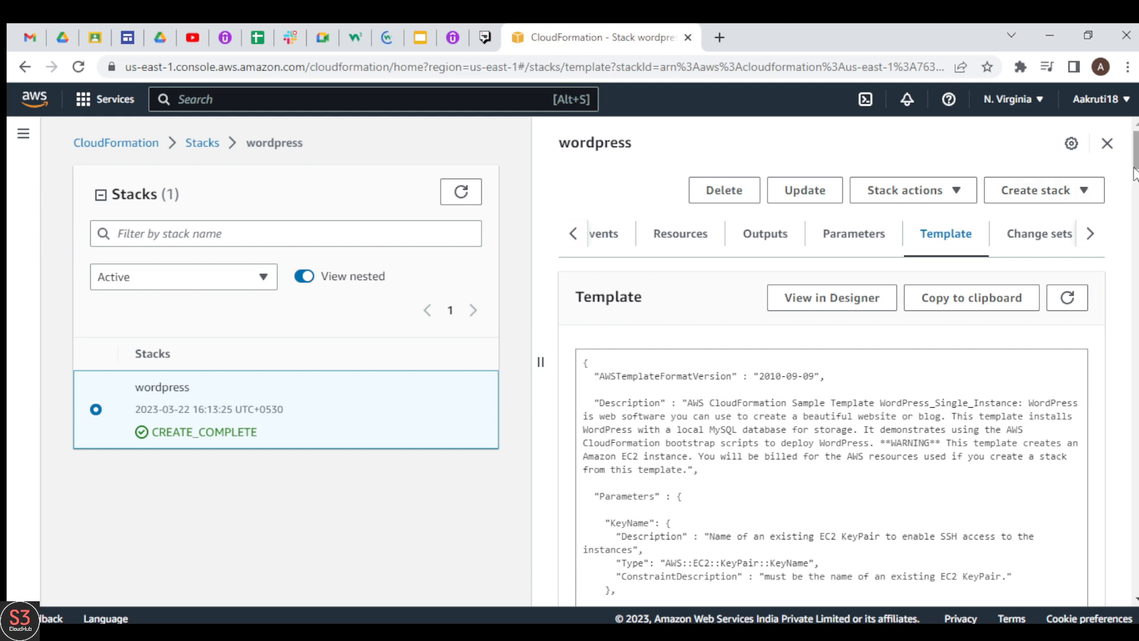
pyautogui.moveTo(1136, 165); pyautogui.dragTo(1138, 186)
pyautogui.scroll(-4, 718, 383)
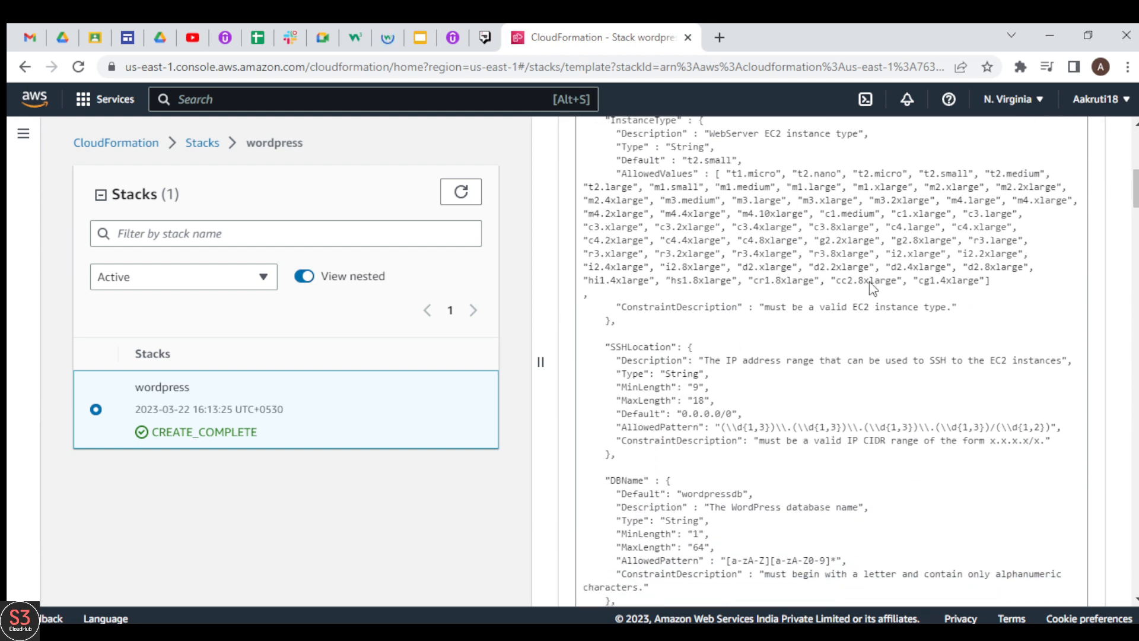
pyautogui.moveTo(1135, 189); pyautogui.dragTo(1137, 149)
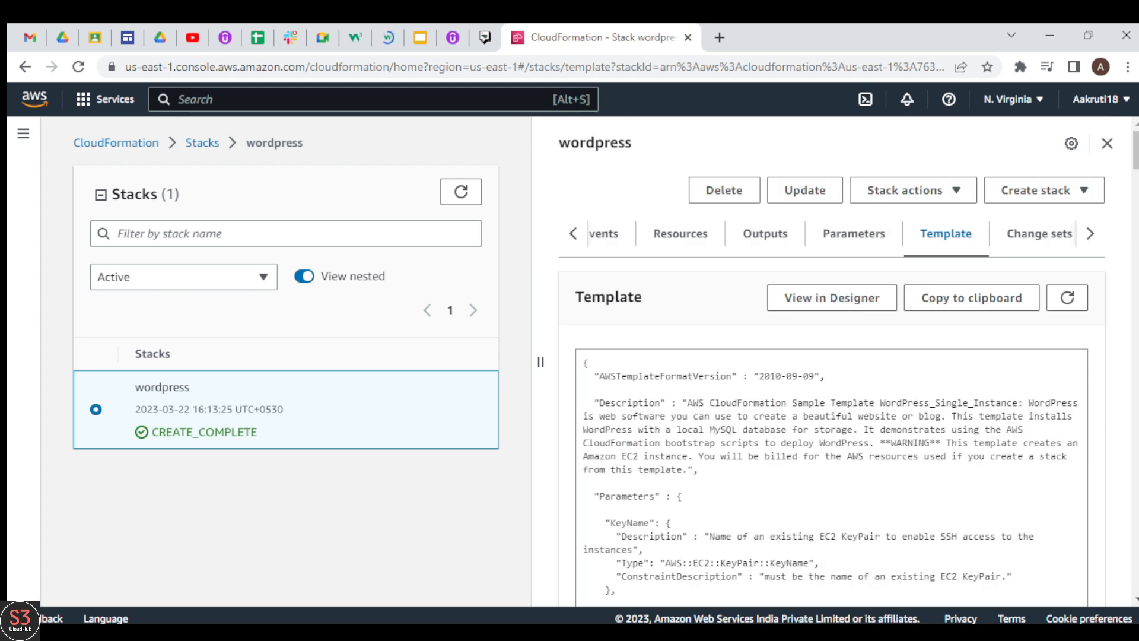
# Open the WordPress installation page from the WebsiteURL in the stack's outputs
pyautogui.click(792, 240)
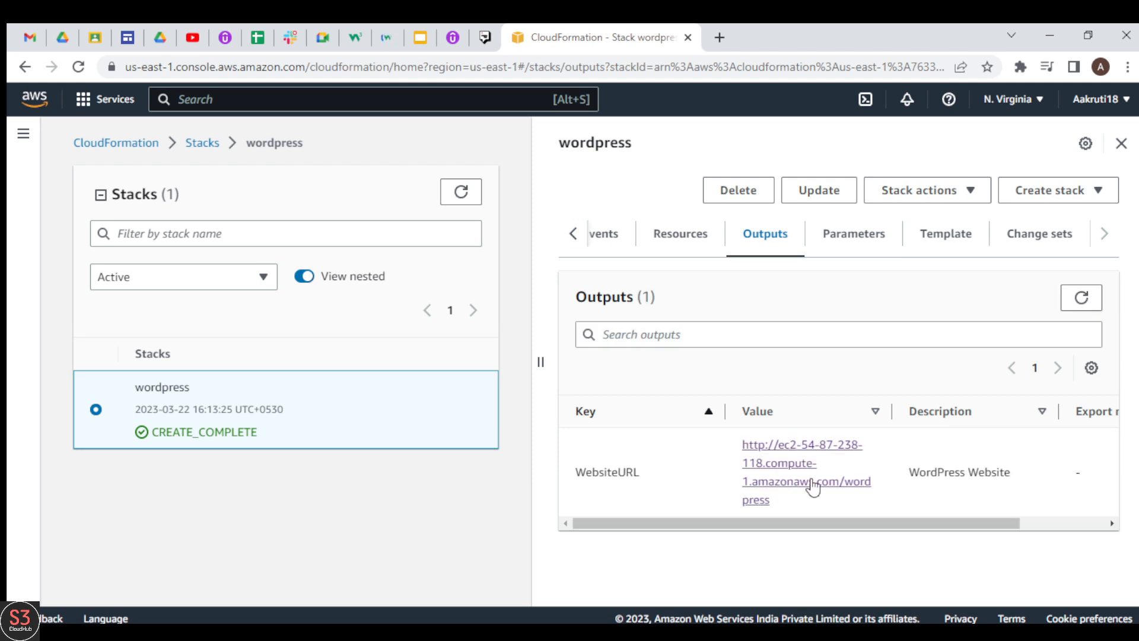
pyautogui.keyDown('ctrl'); pyautogui.click(858, 481); pyautogui.keyUp('ctrl')
pyautogui.click(771, 38)
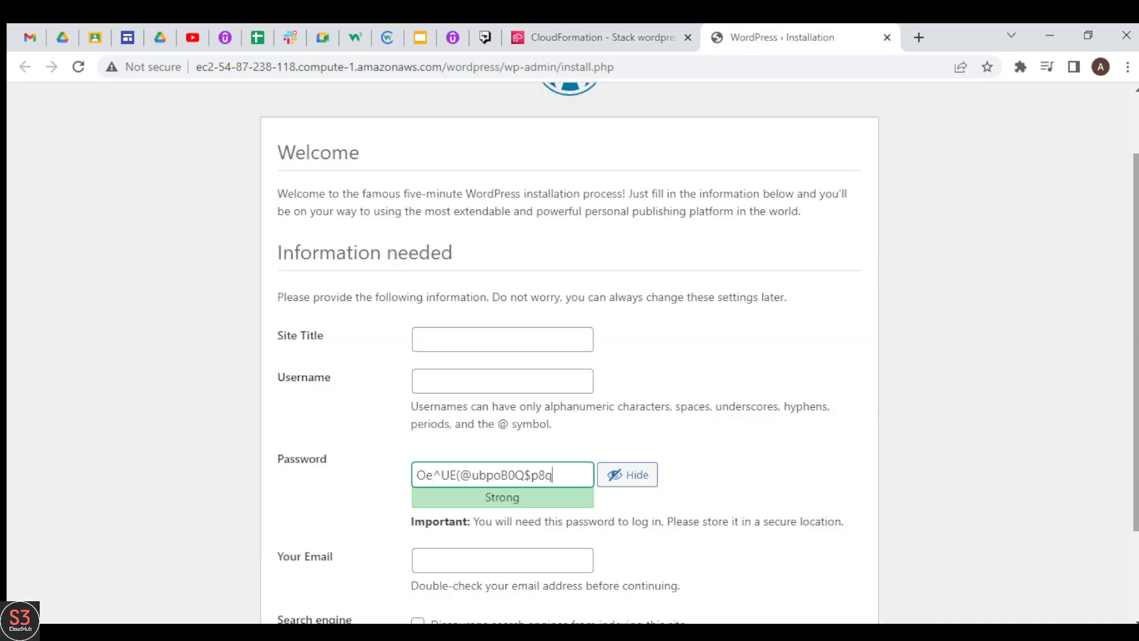
pyautogui.moveTo(1136, 267); pyautogui.dragTo(1136, 211)
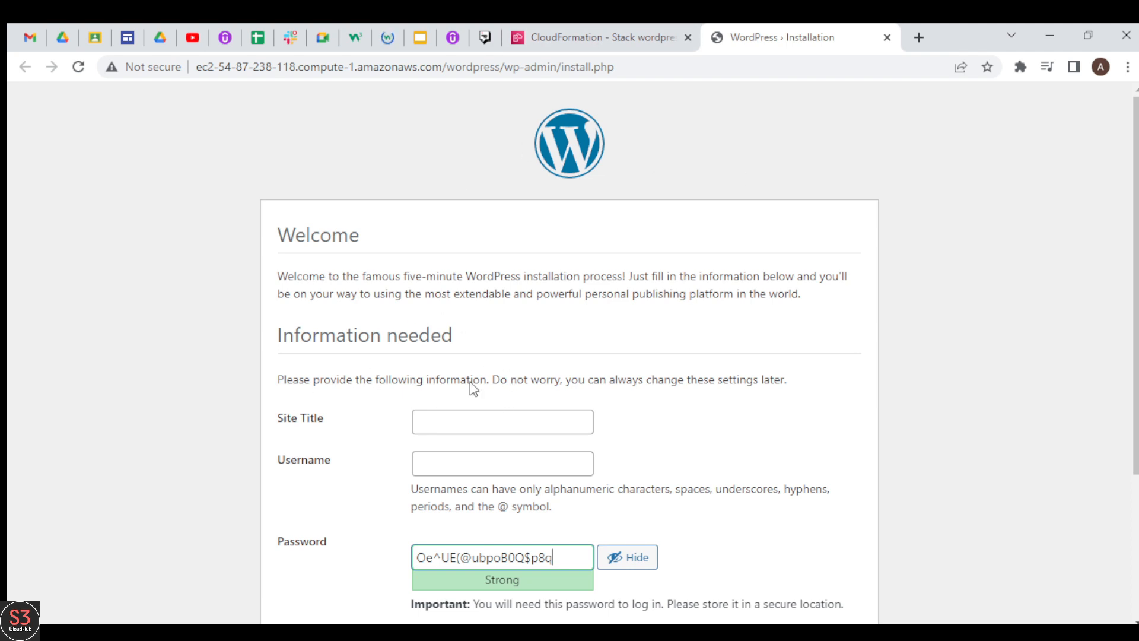
# Set the site title to Mysupercomputer and the username to user in the WordPress installation form
pyautogui.click(446, 415)
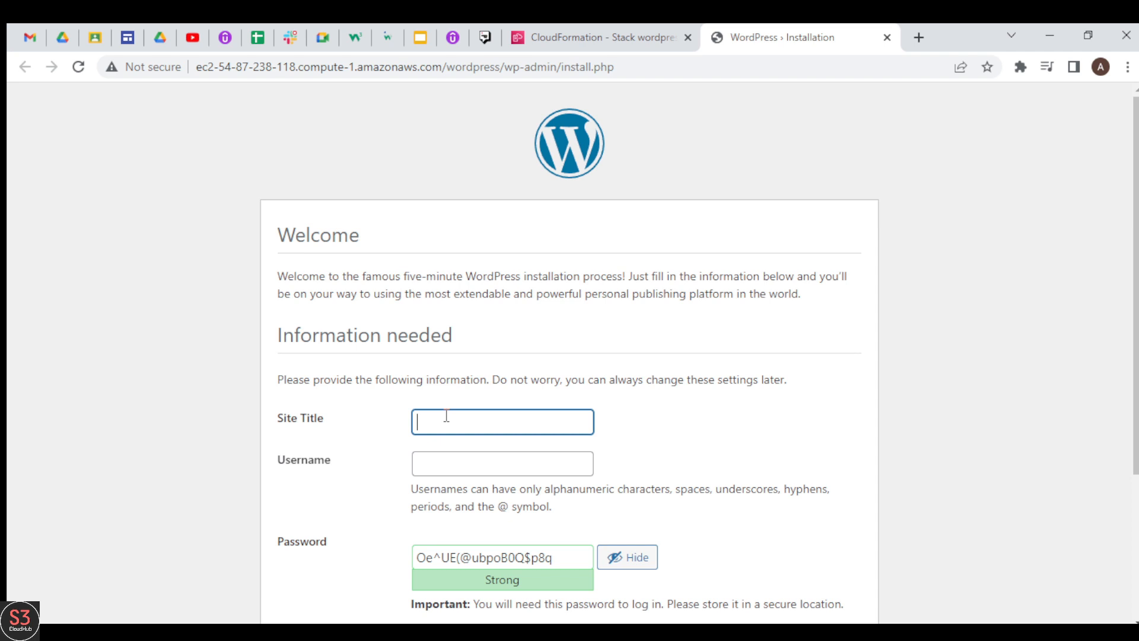
pyautogui.click(560, 463)
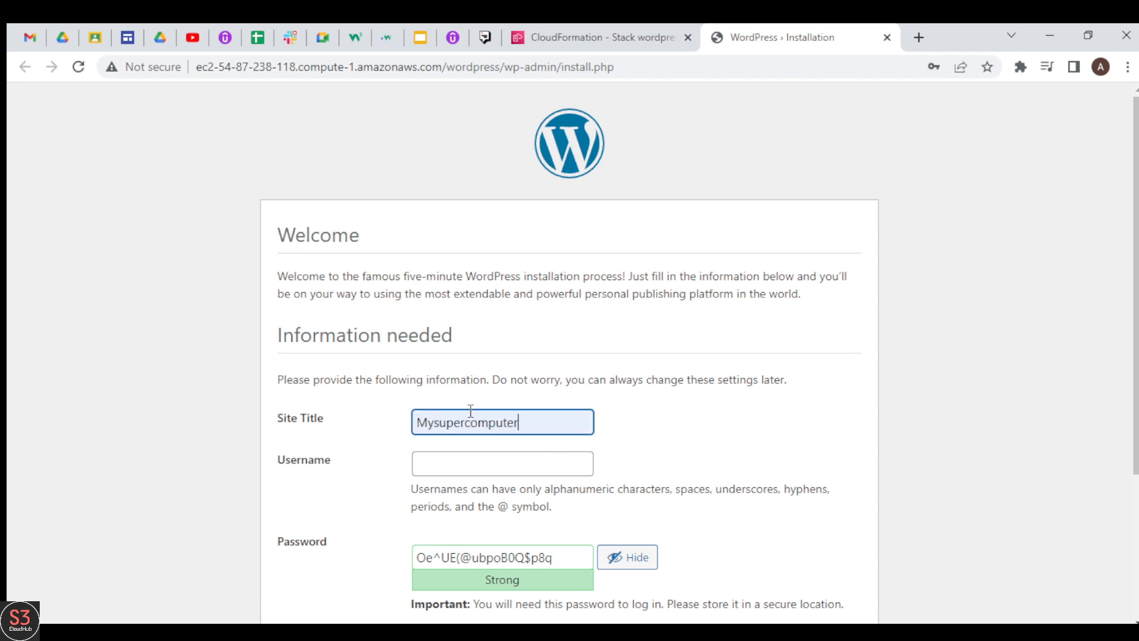
pyautogui.click(283, 468)
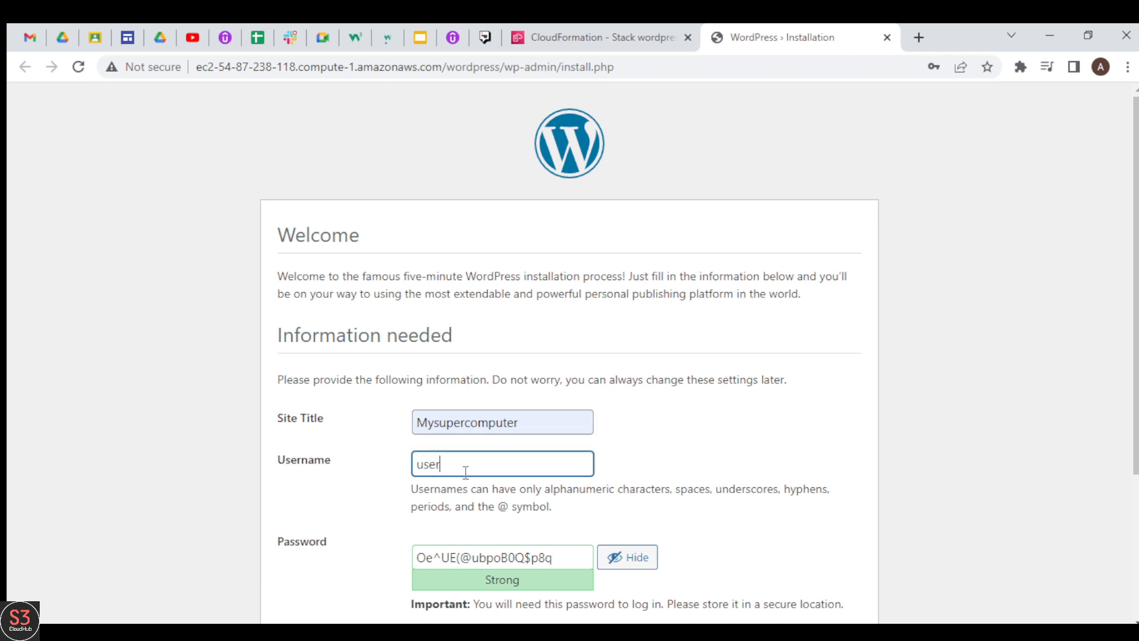
# Replace the suggested WordPress password with a chosen account password and confirm the use of a weak password
pyautogui.scroll(-3, 1014, 392)
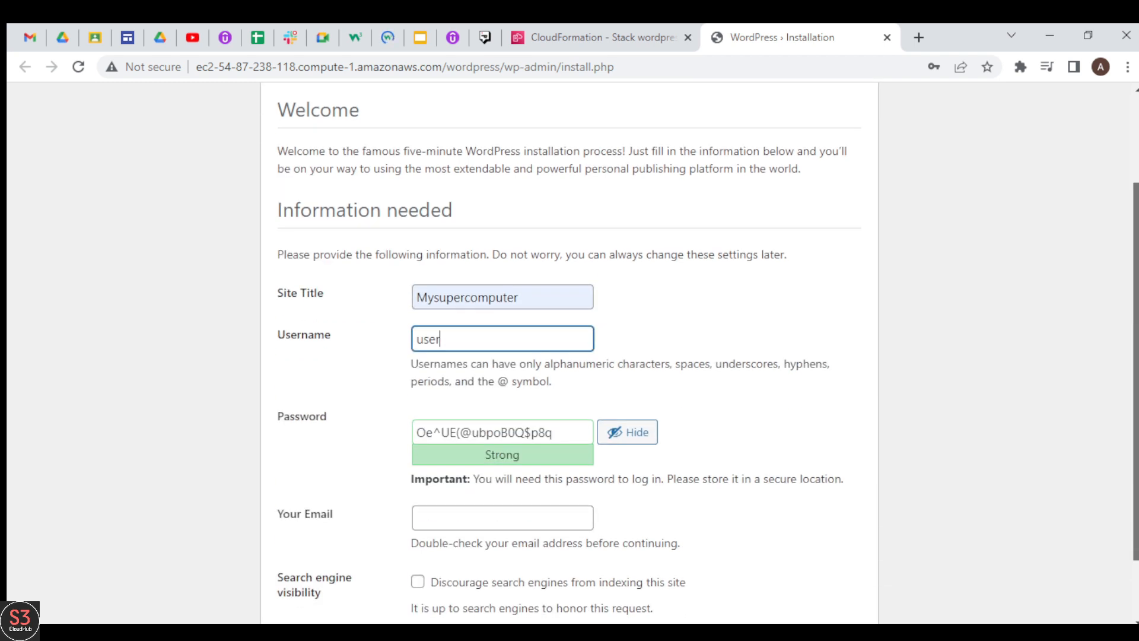
pyautogui.click(560, 361)
pyautogui.press('BackSpace')
pyautogui.press('BackSpace')
pyautogui.press('BackSpace')
pyautogui.press('BackSpace')
pyautogui.press('BackSpace')
pyautogui.press('BackSpace')
pyautogui.press('BackSpace')
pyautogui.press('BackSpace')
pyautogui.press('BackSpace')
pyautogui.press('BackSpace')
pyautogui.press('BackSpace')
pyautogui.press('BackSpace')
pyautogui.press('BackSpace')
pyautogui.press('BackSpace')
pyautogui.press('BackSpace')
pyautogui.press('BackSpace')
pyautogui.press('BackSpace')
pyautogui.write('admin123')
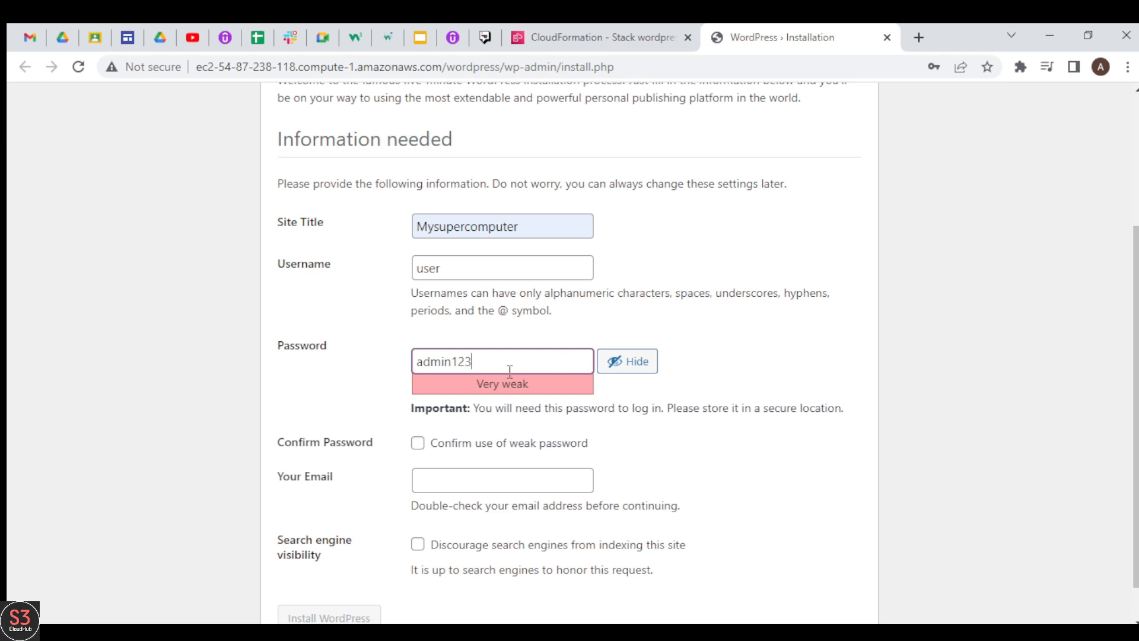
pyautogui.click(417, 443)
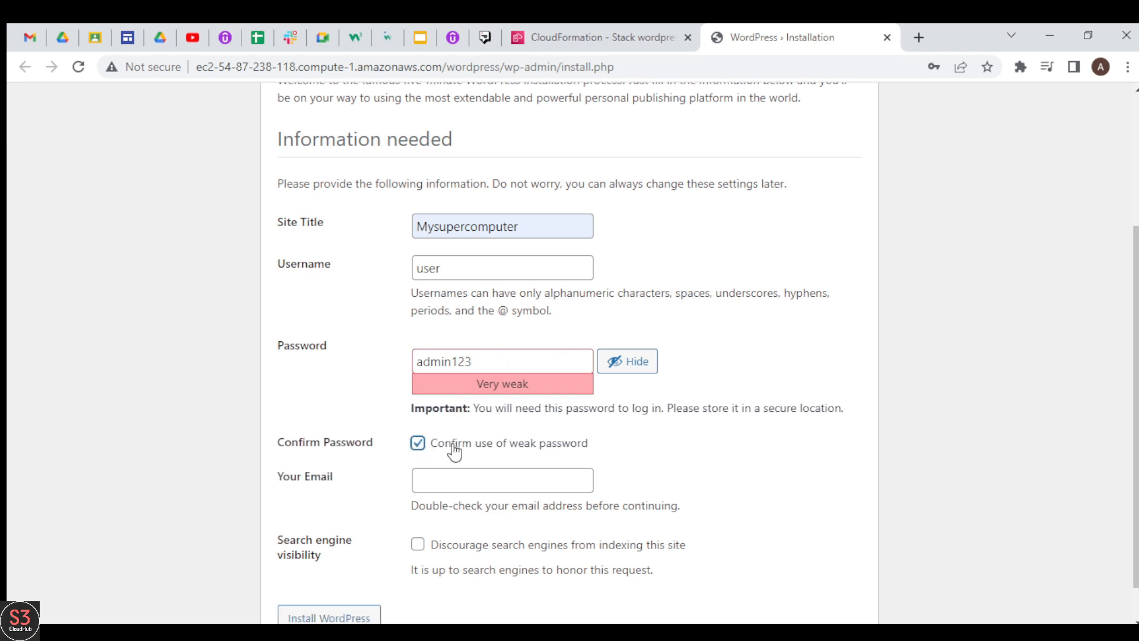
# Fill in the contact e-mail, discourage search engines from indexing the site, and install WordPress, dismissing the browser's password warning
pyautogui.click(442, 482)
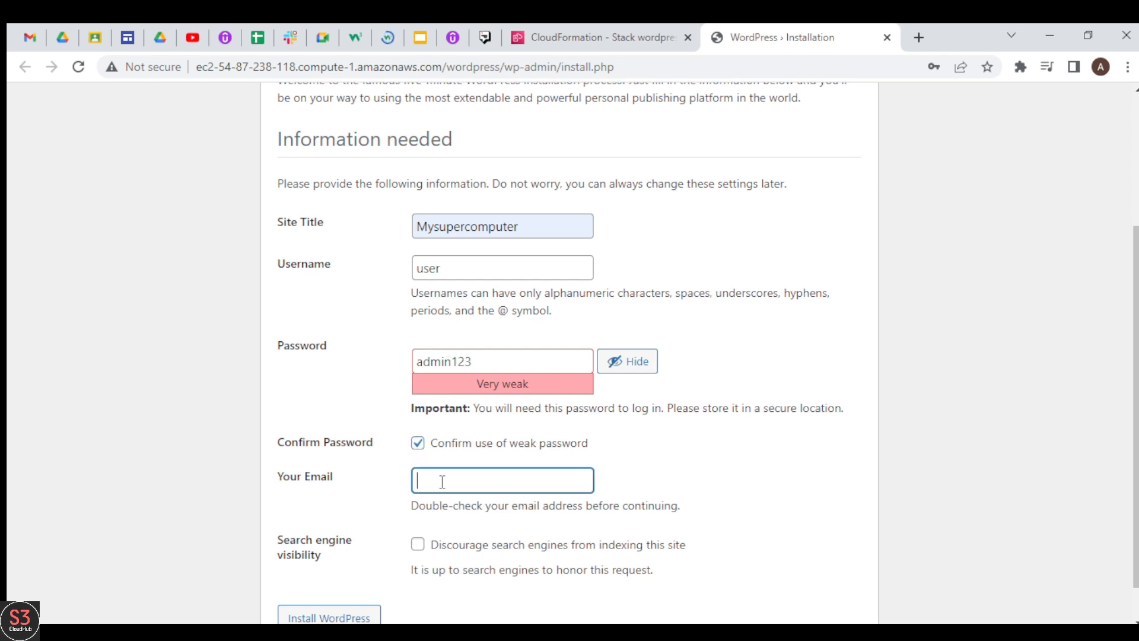
pyautogui.click(574, 524)
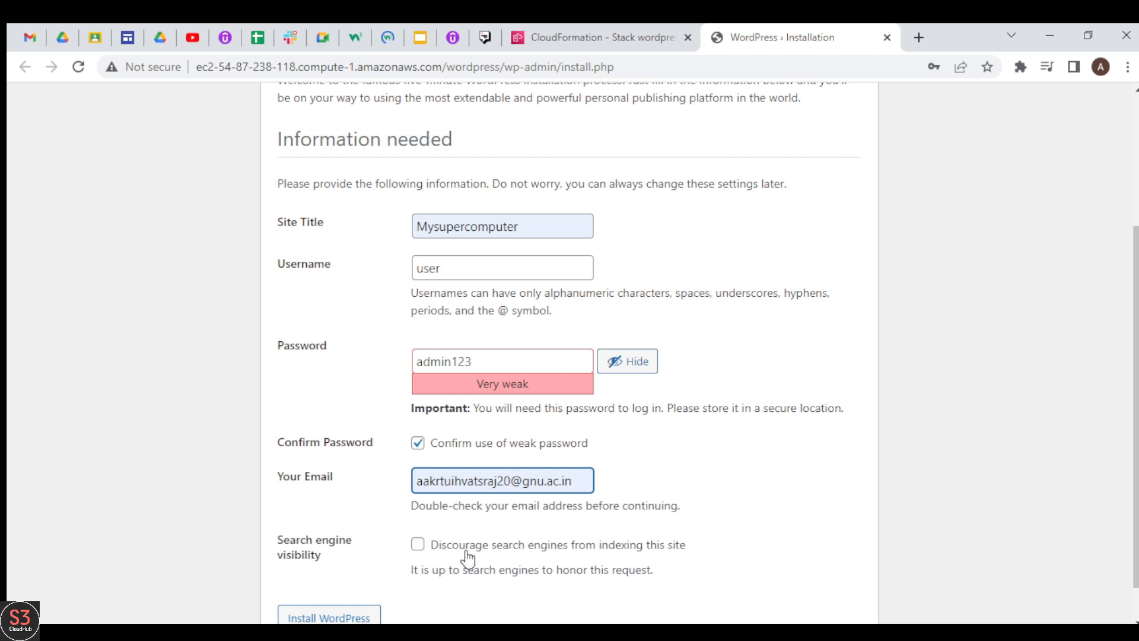
pyautogui.click(419, 543)
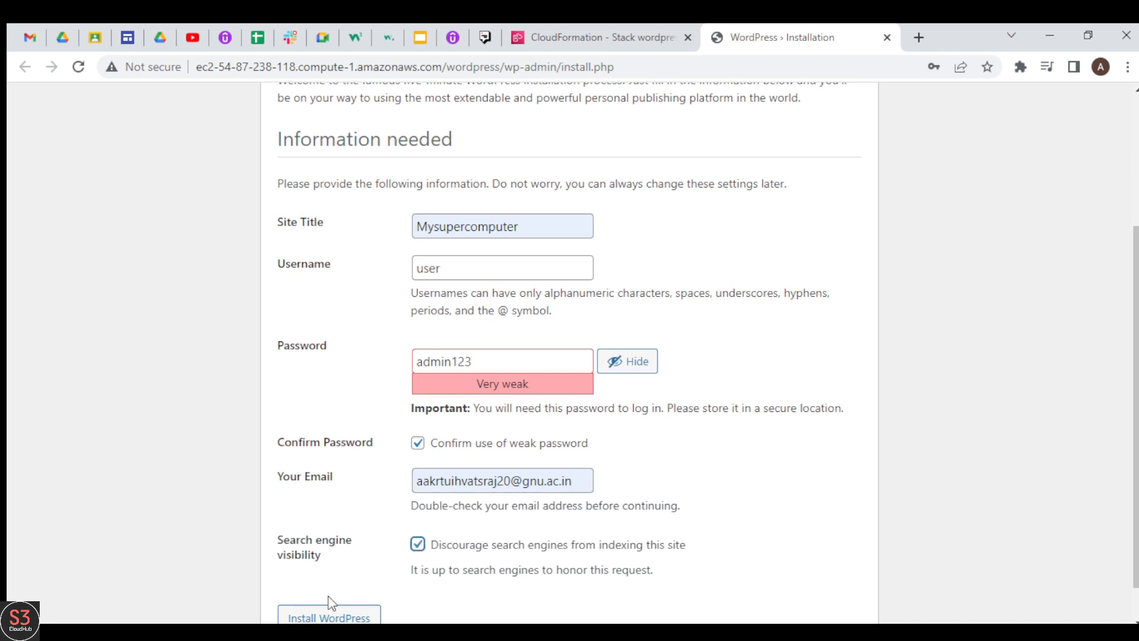
pyautogui.click(349, 617)
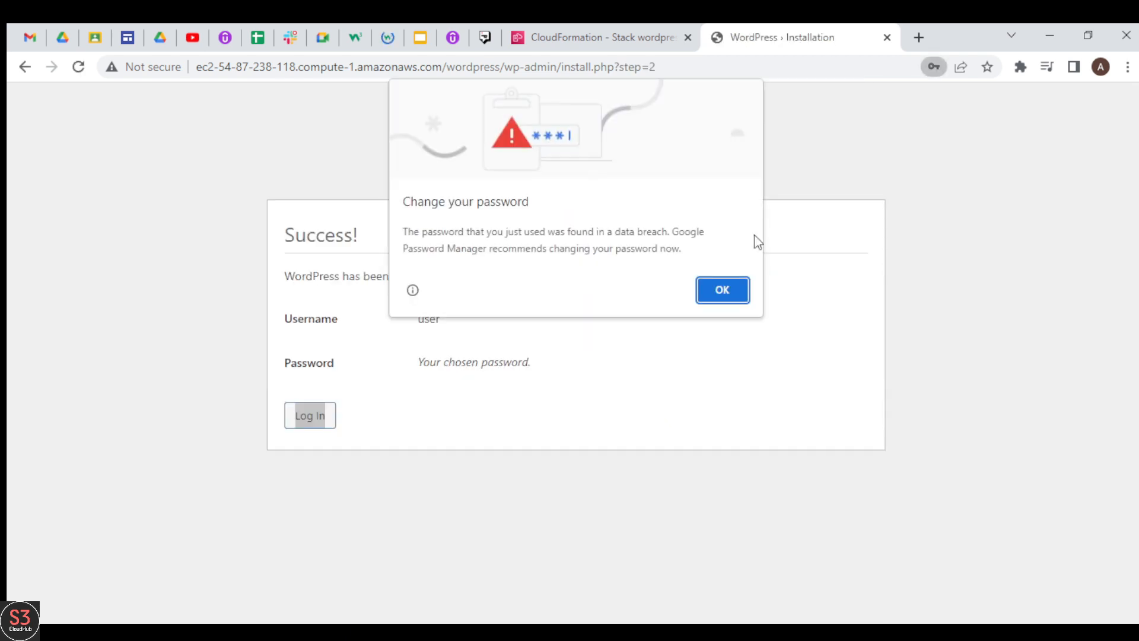
pyautogui.click(722, 290)
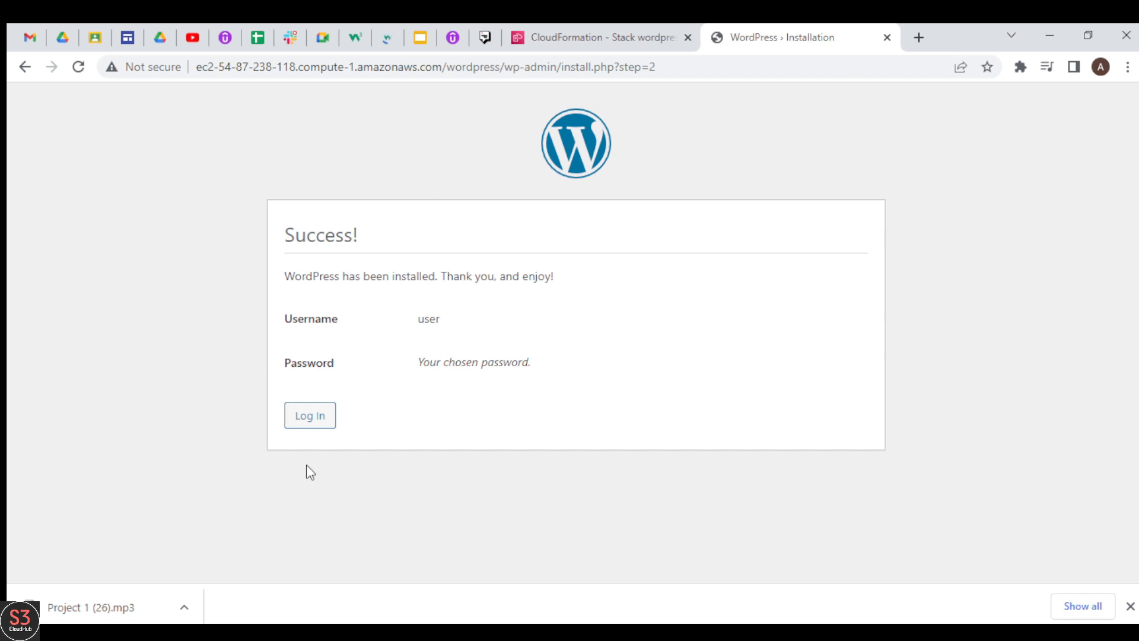
# Log in to WordPress as user with the account password
pyautogui.click(317, 420)
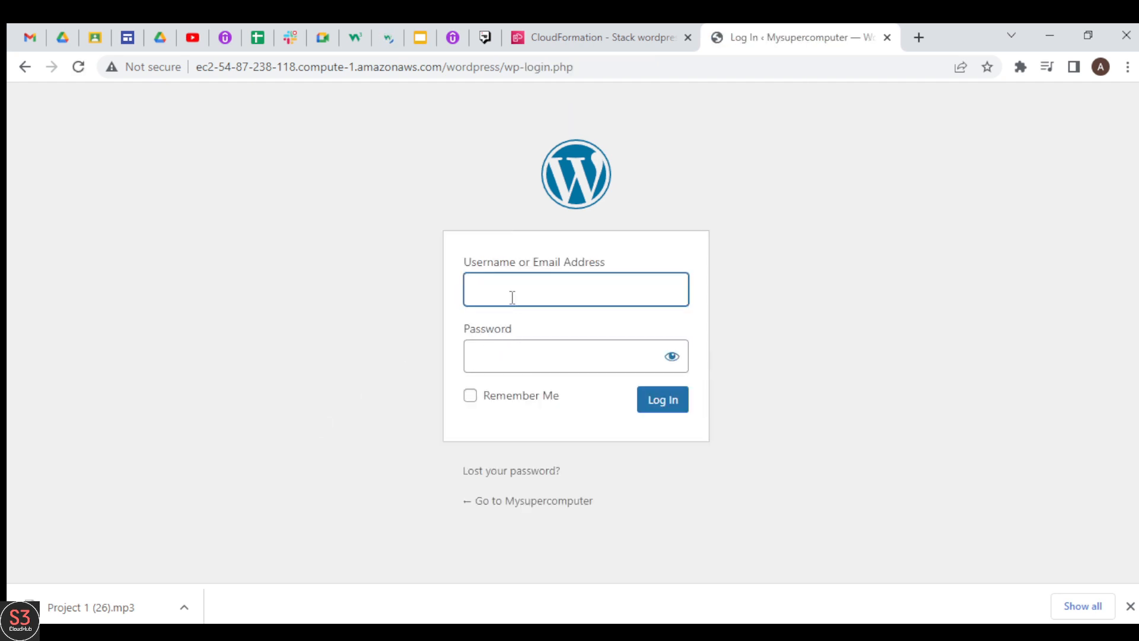
pyautogui.click(518, 356)
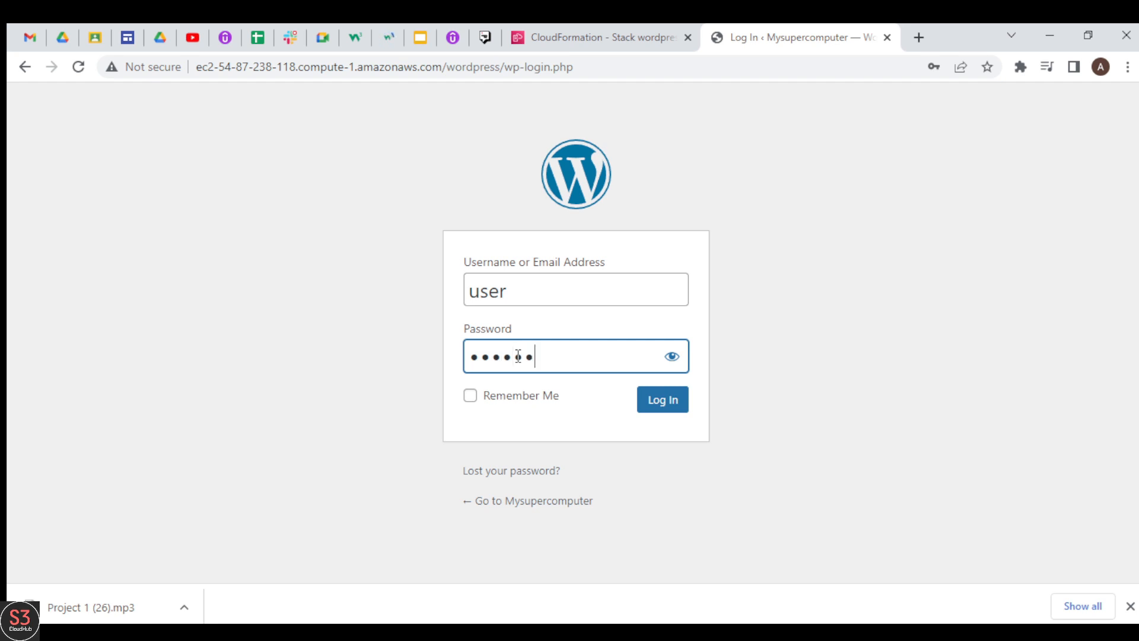
pyautogui.click(669, 358)
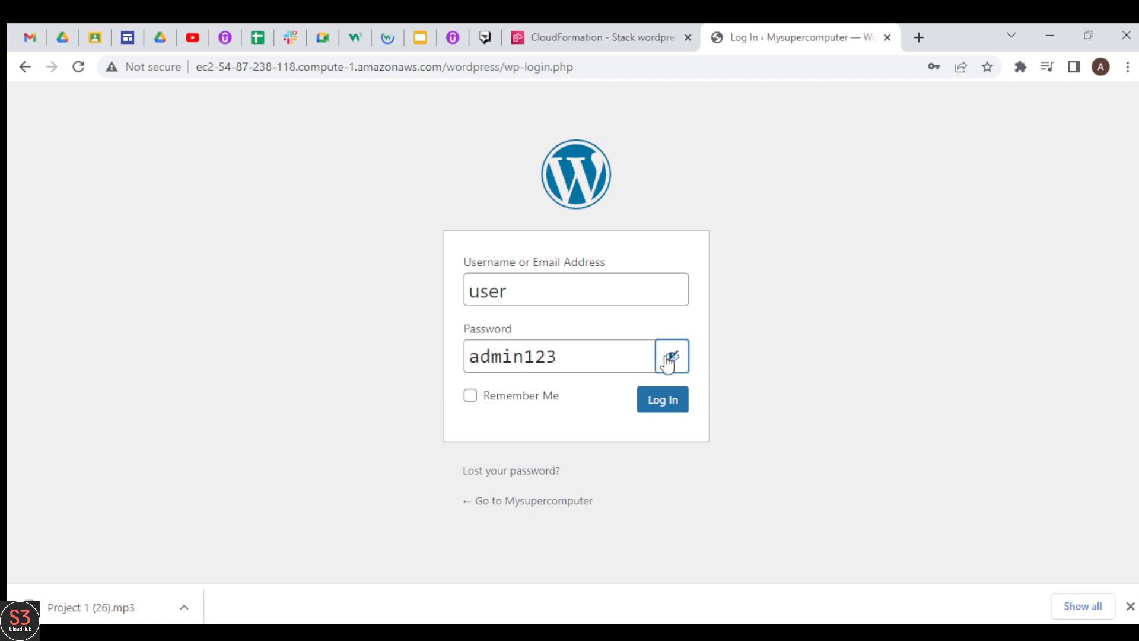
pyautogui.click(663, 403)
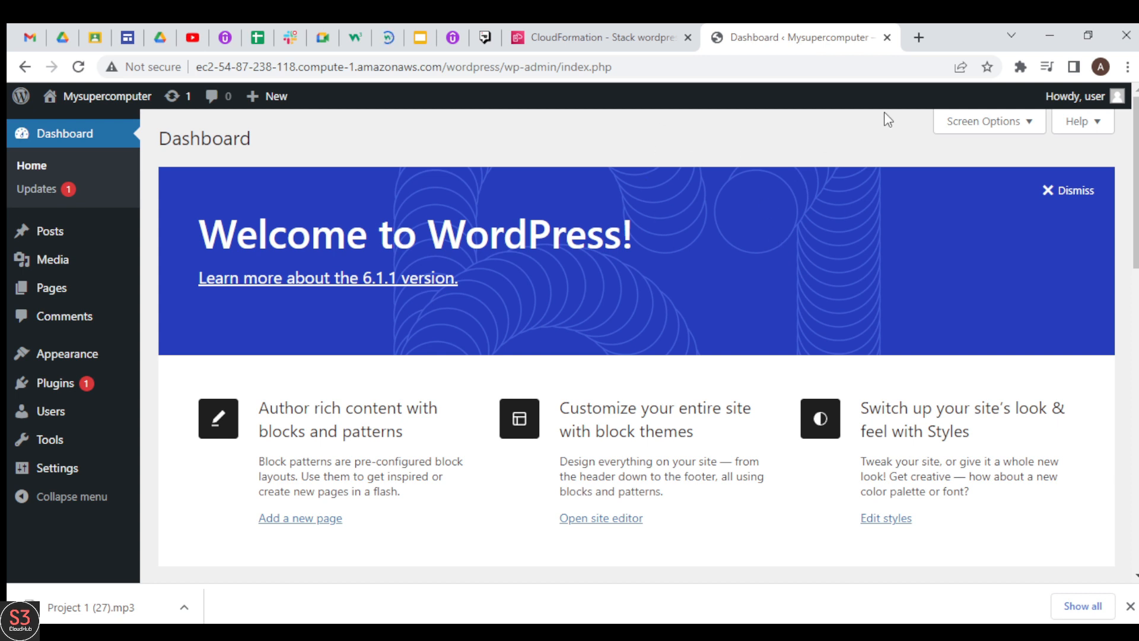
# Log out of the WordPress dashboard and close the site's page to return to the CloudFormation stack
pyautogui.moveTo(1107, 109)
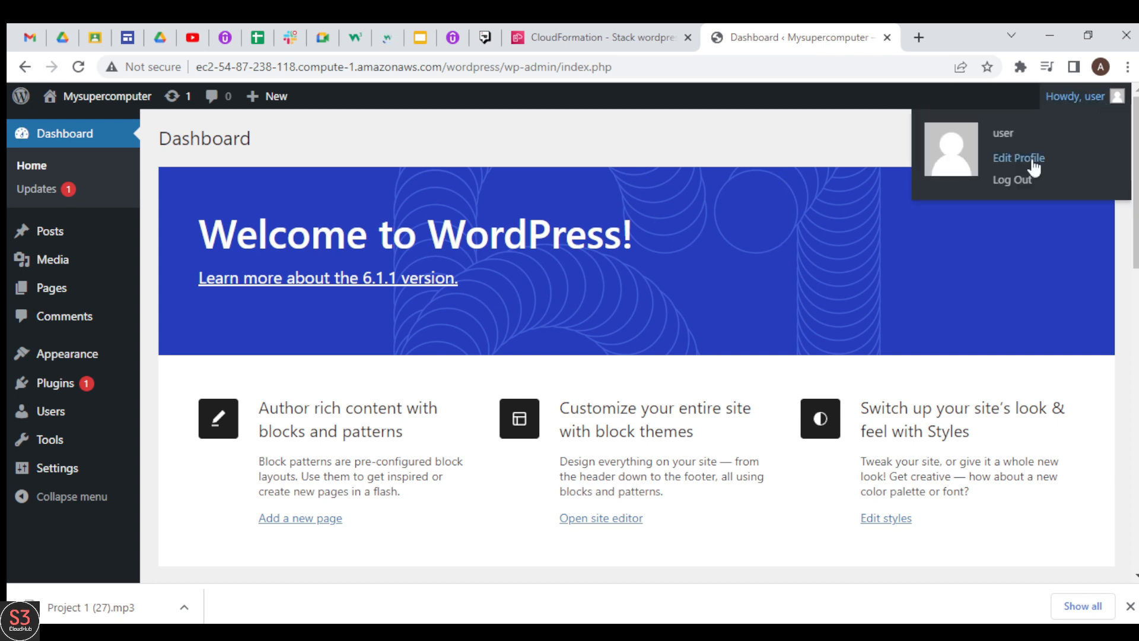
pyautogui.click(1009, 181)
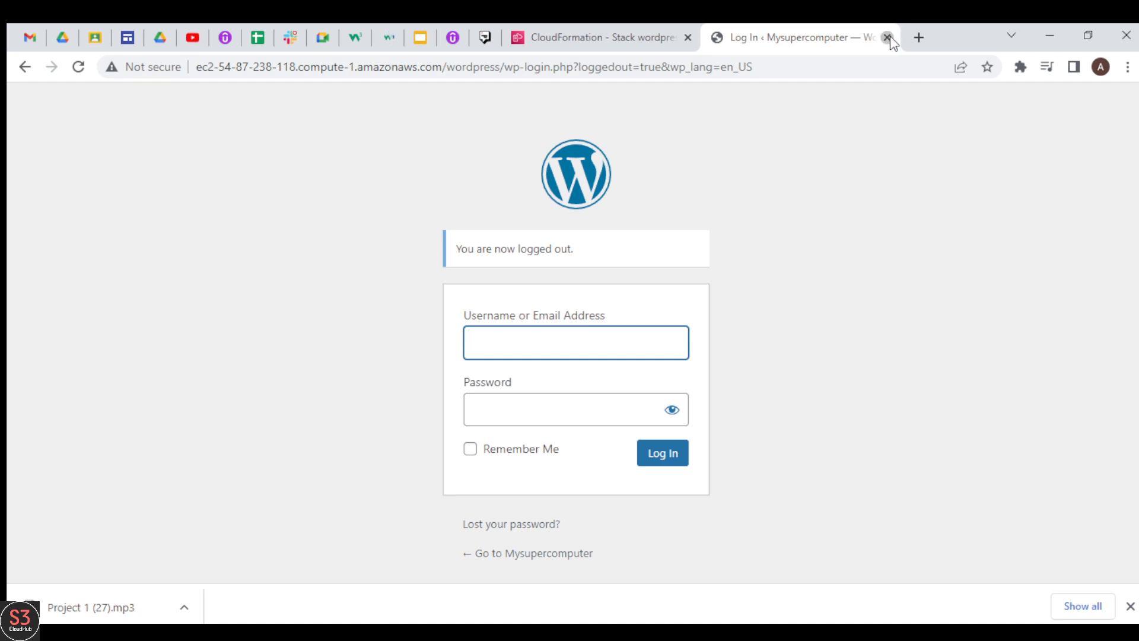
pyautogui.click(887, 37)
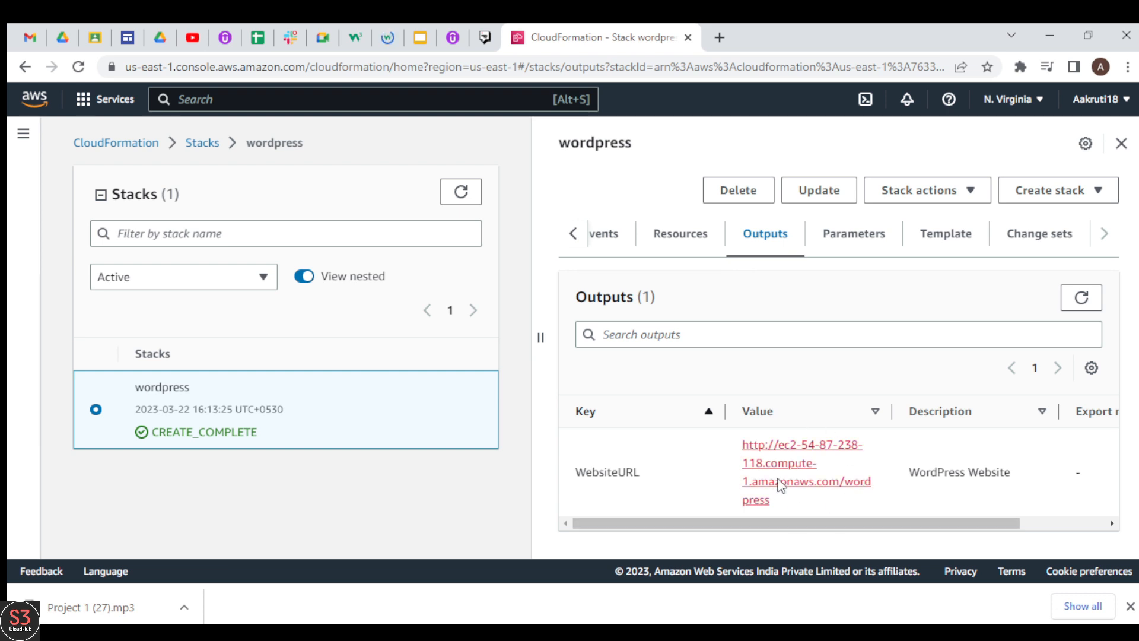
# Open the stack's WebsiteURL again in a separate page and view the published Mysupercomputer blog
pyautogui.middleClick(824, 484)
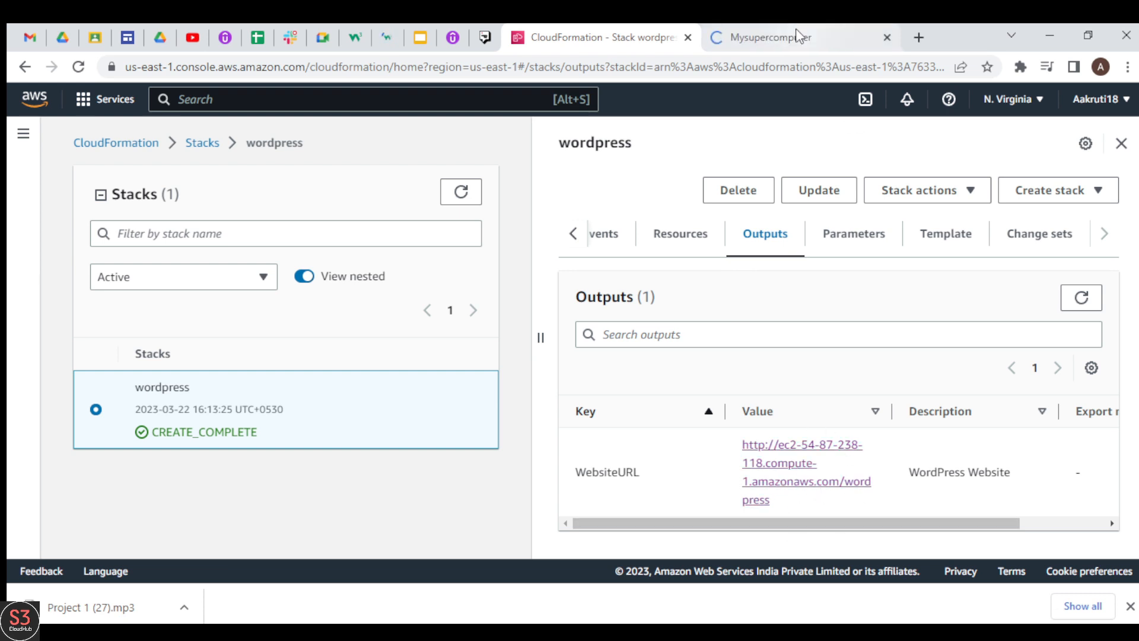
pyautogui.click(794, 33)
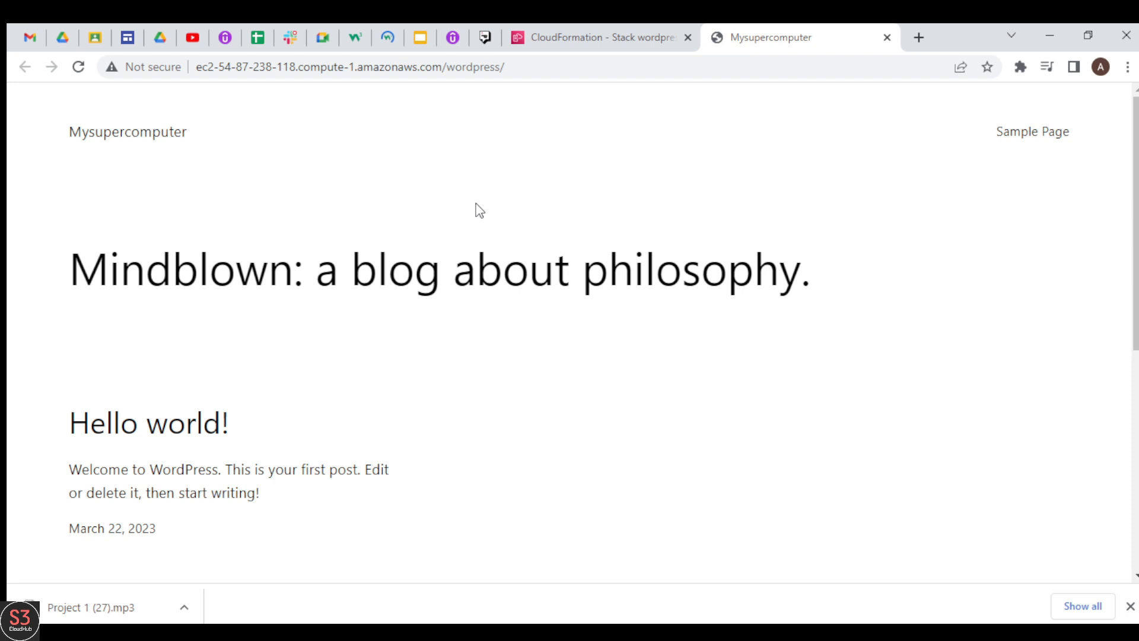
pyautogui.moveTo(1136, 225)
pyautogui.mouseDown()
pyautogui.moveTo(1136, 444)
pyautogui.moveTo(1135, 225)
pyautogui.mouseUp()
# Return to the CloudFormation console and delete the wordpress stack with its resources
pyautogui.click(596, 41)
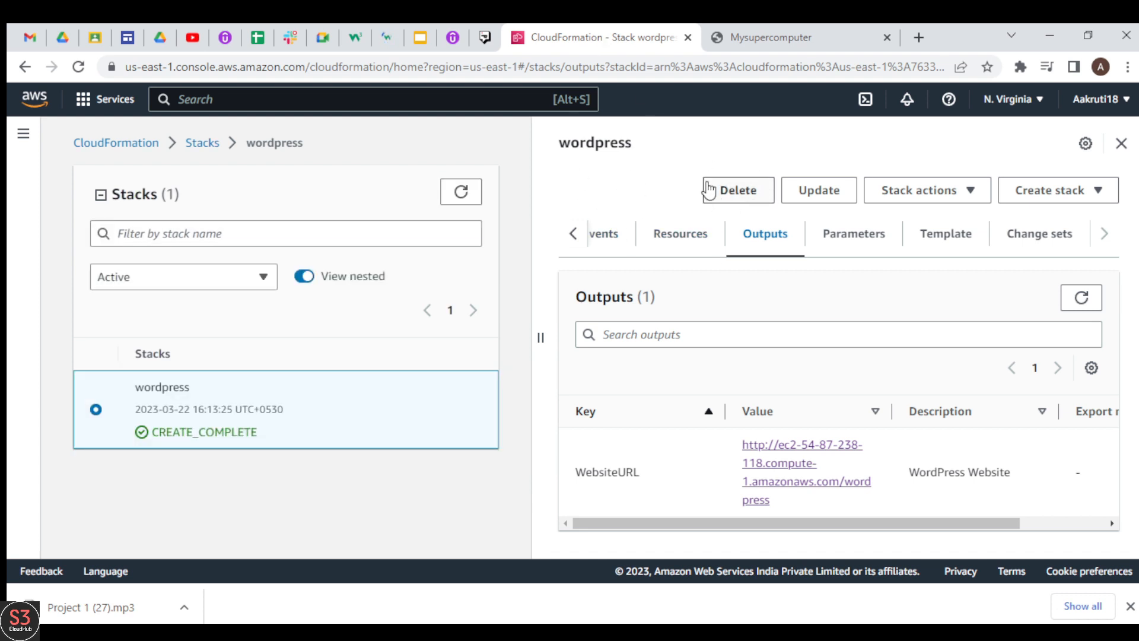
pyautogui.click(757, 192)
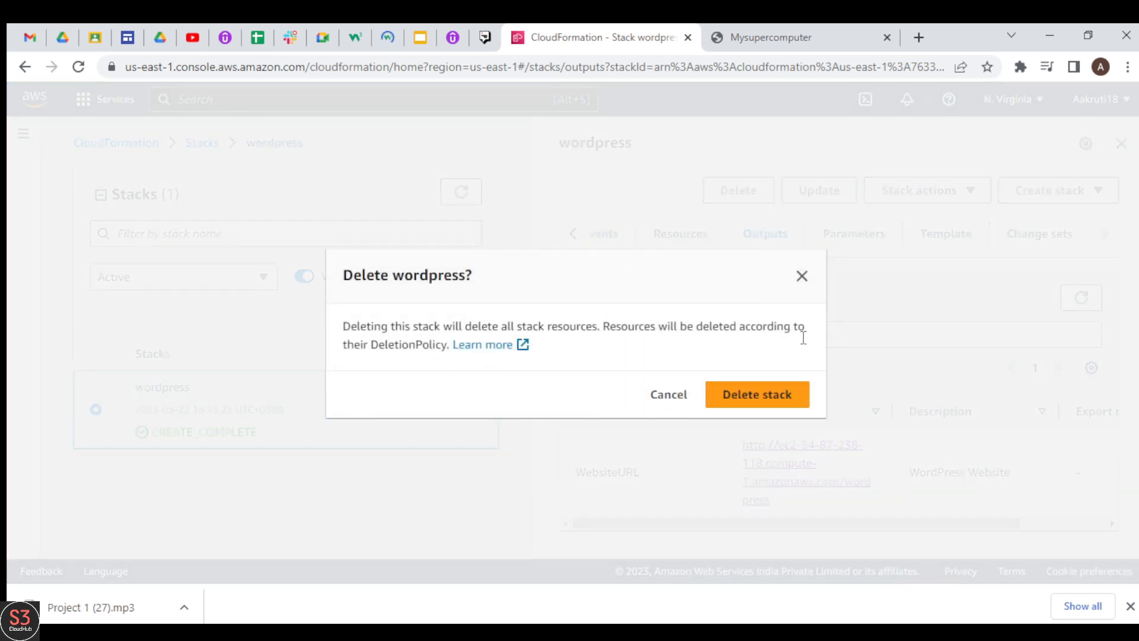
pyautogui.click(770, 395)
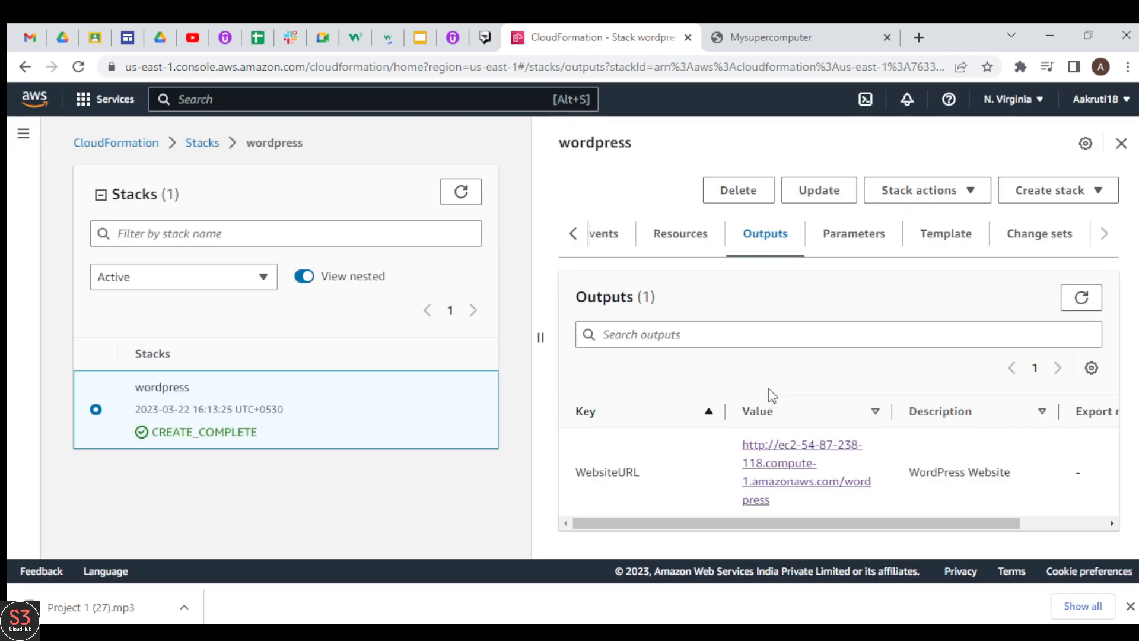
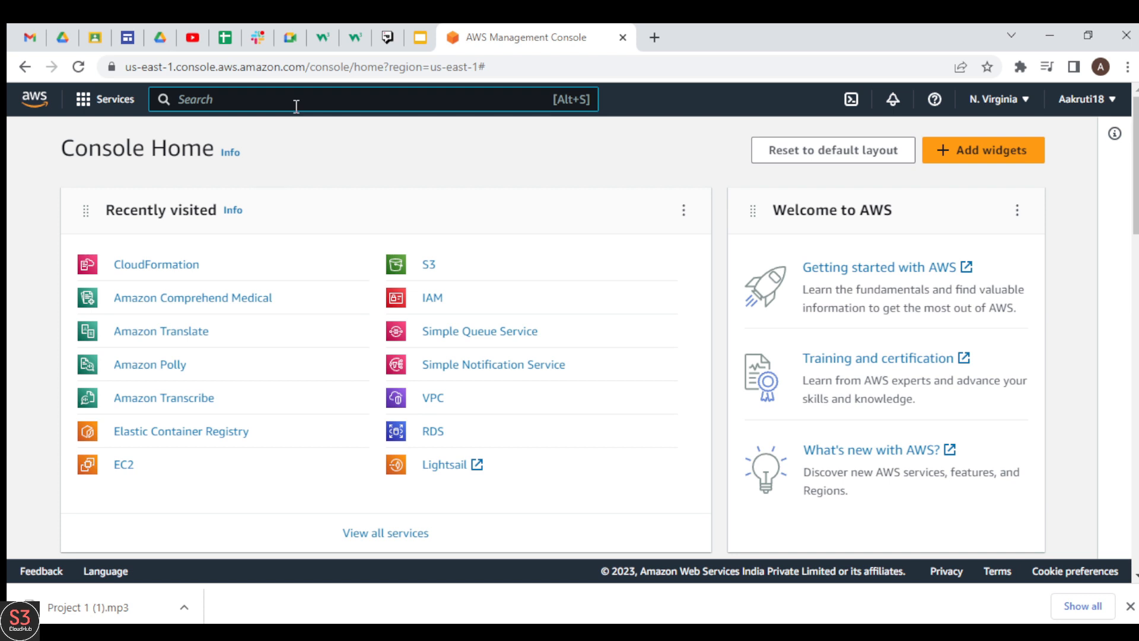
# Find the CloudFormation service in the AWS console and open its Designer
pyautogui.write('cloud')
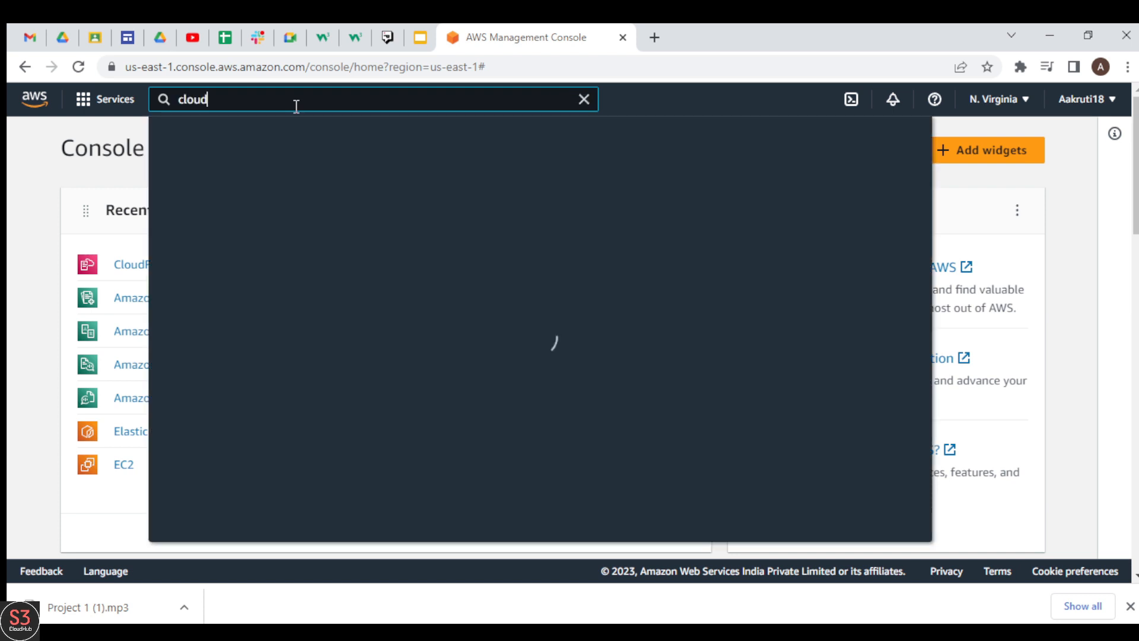
pyautogui.write('formation')
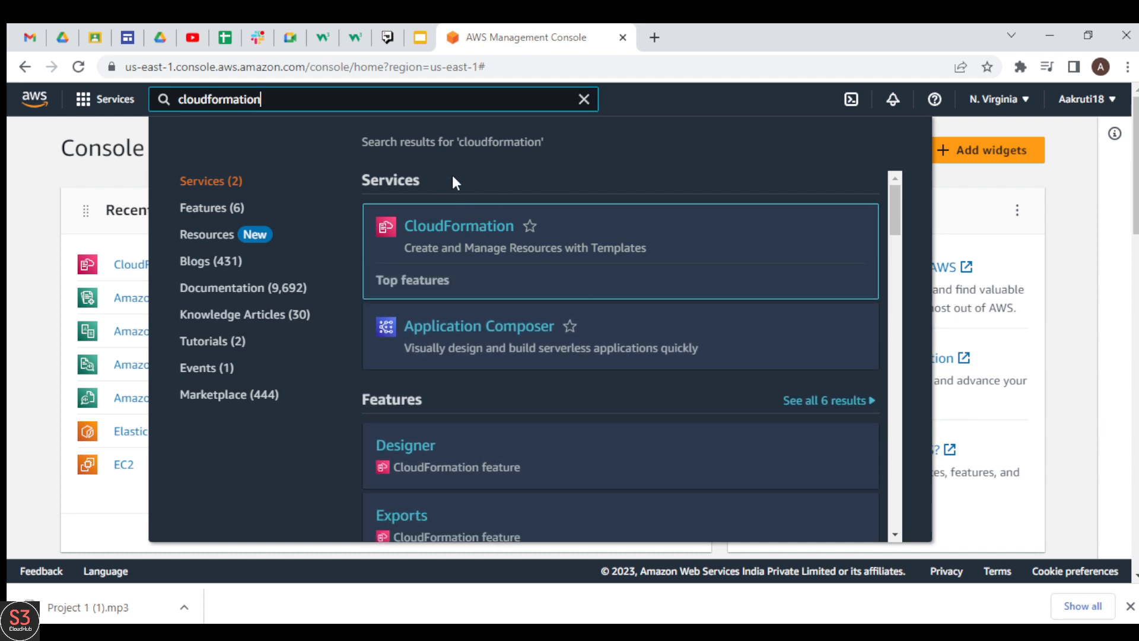
pyautogui.click(458, 233)
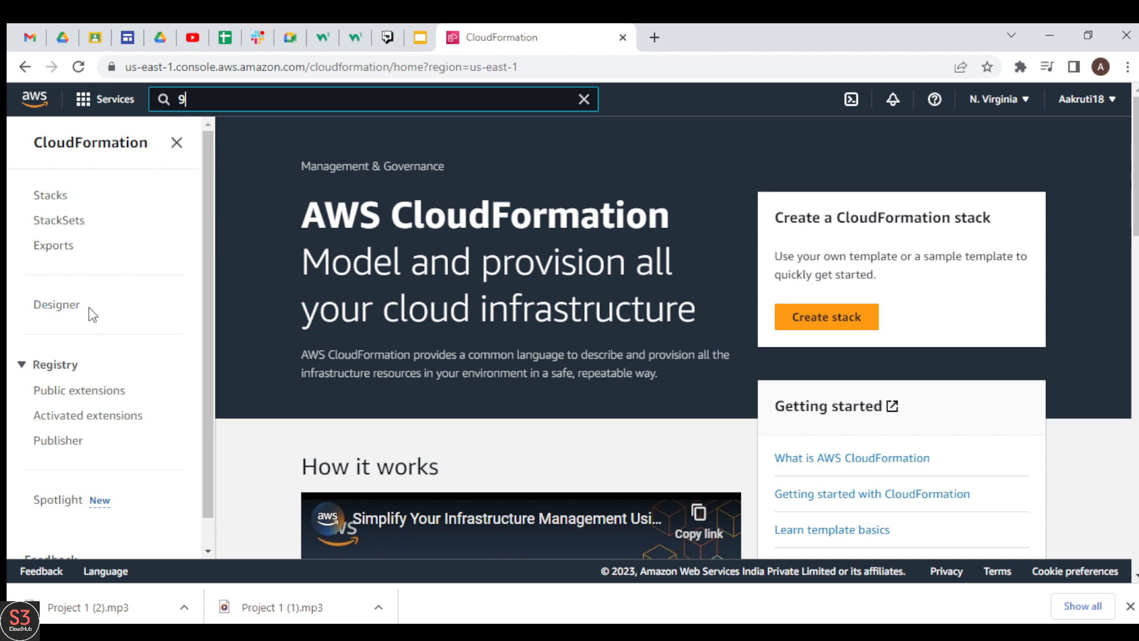
pyautogui.click(70, 311)
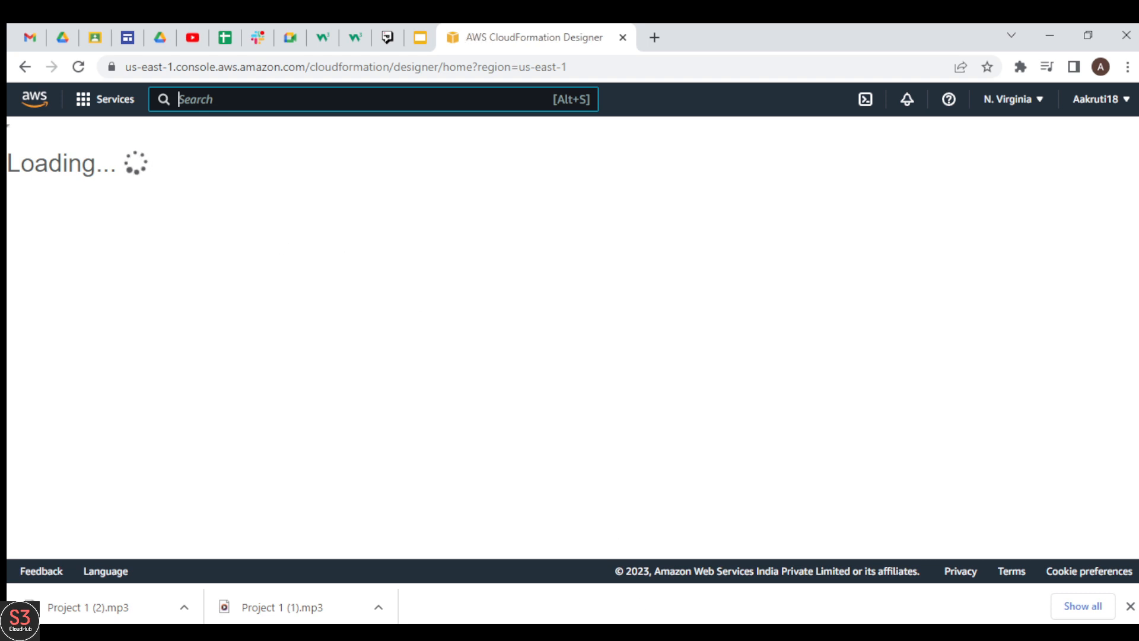
pyautogui.write('9')
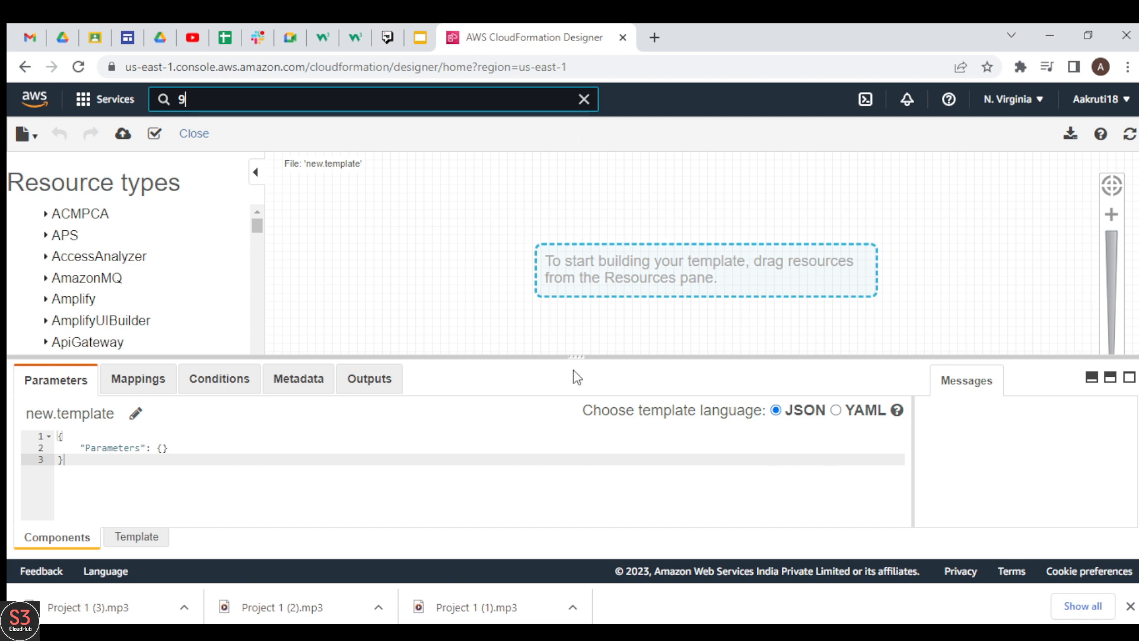
# Enlarge the canvas area to look through the resource types, and bring the template code editor back into view
pyautogui.moveTo(572, 358); pyautogui.dragTo(567, 483)
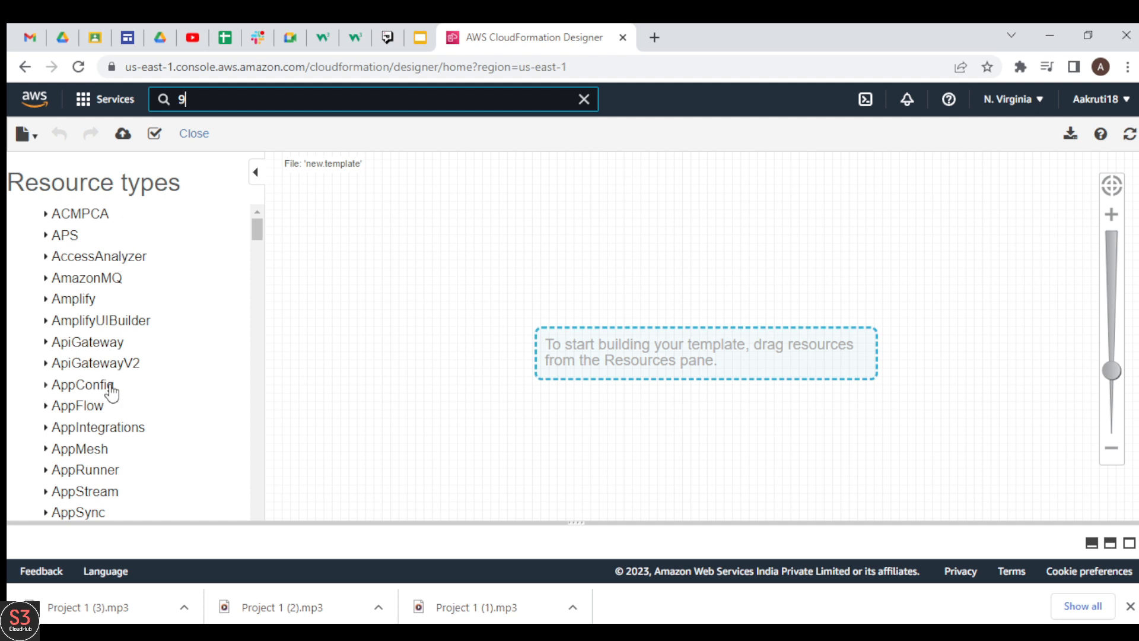
pyautogui.moveTo(257, 230)
pyautogui.mouseDown()
pyautogui.moveTo(235, 444)
pyautogui.moveTo(208, 519)
pyautogui.moveTo(280, 229)
pyautogui.mouseUp()
pyautogui.moveTo(576, 521); pyautogui.dragTo(603, 303)
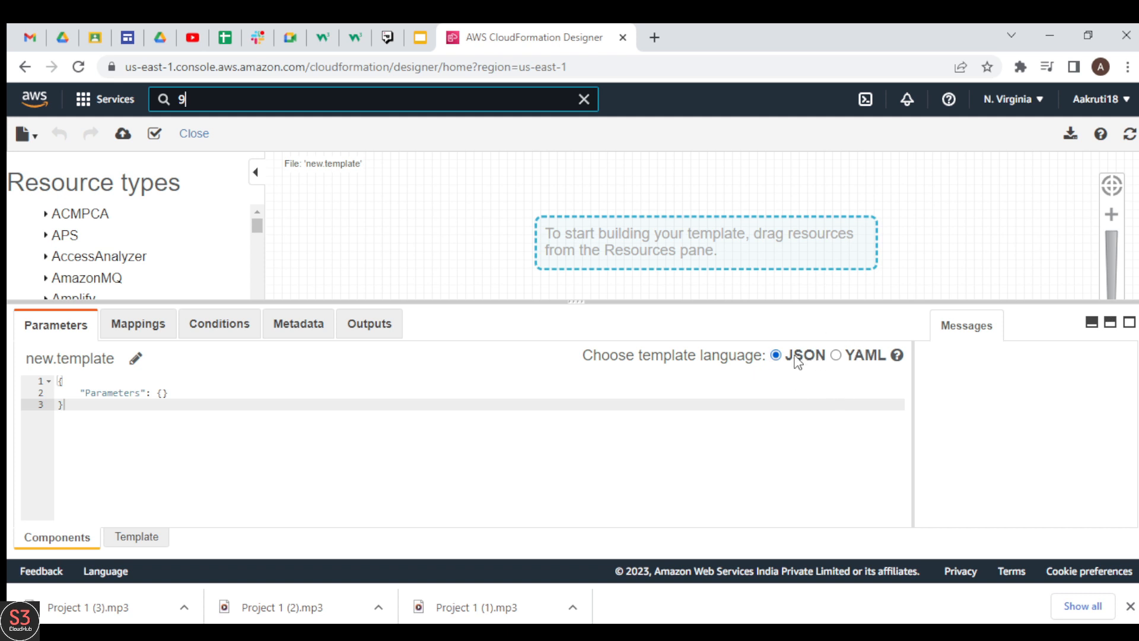
# Convert the template language to YAML and back to JSON
pyautogui.click(836, 355)
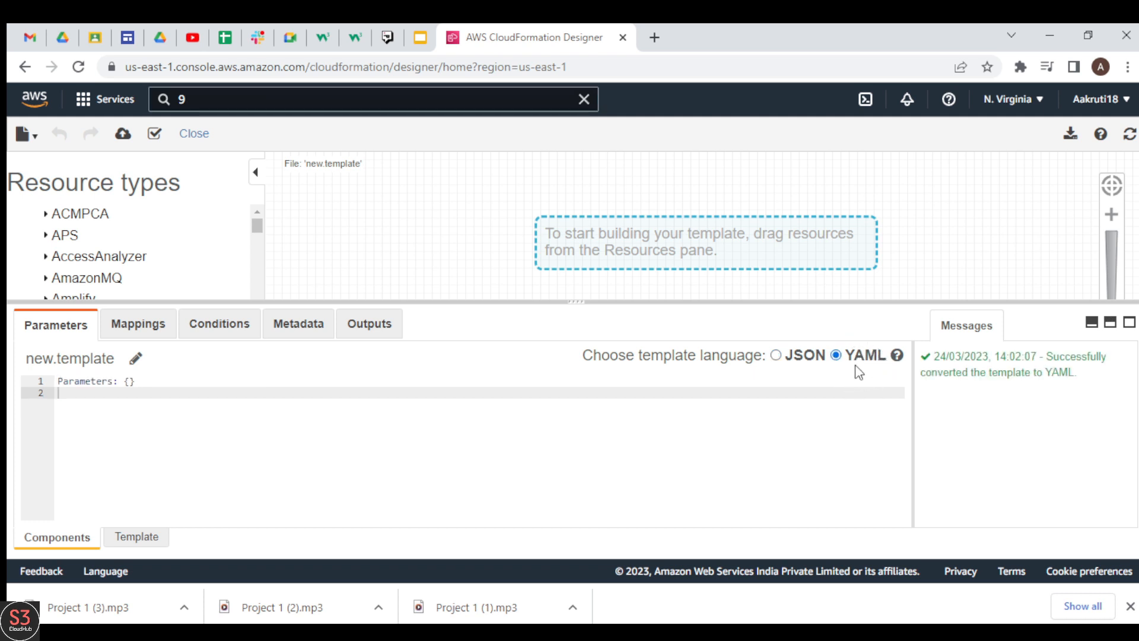
pyautogui.click(776, 356)
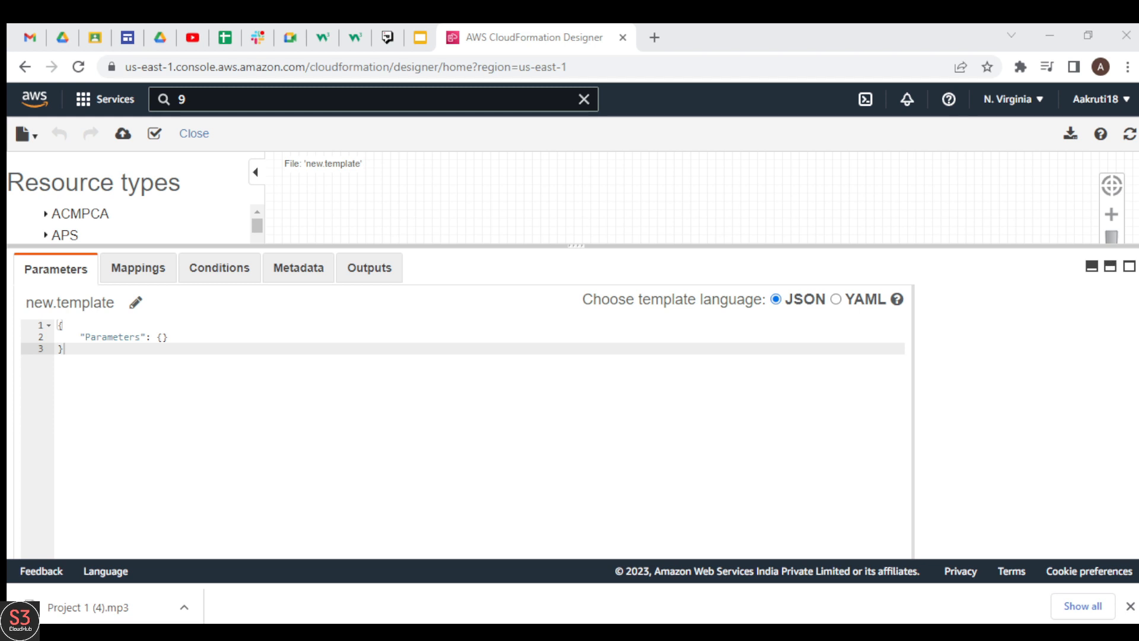
pyautogui.click(380, 381)
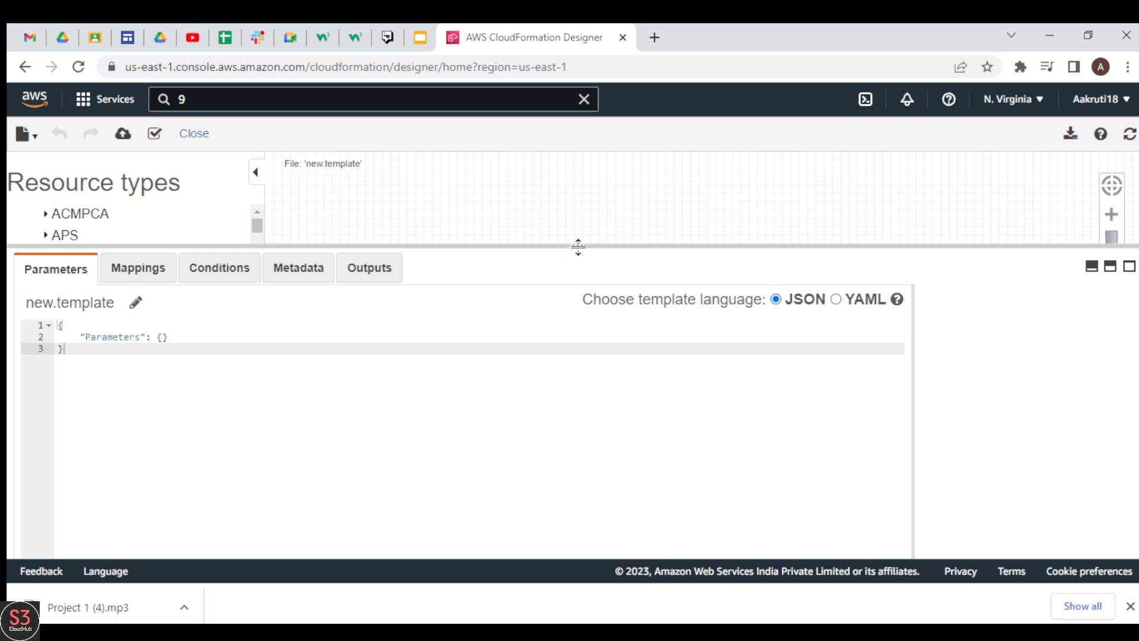
pyautogui.moveTo(577, 245); pyautogui.dragTo(582, 302)
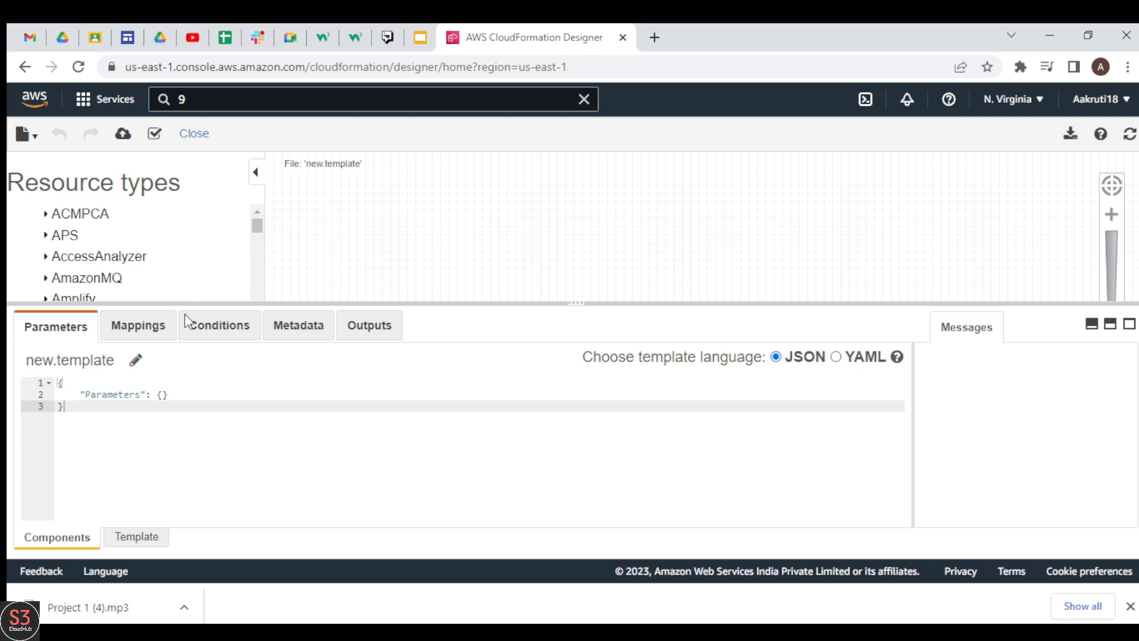
# Rename the template file to first.template
pyautogui.click(136, 362)
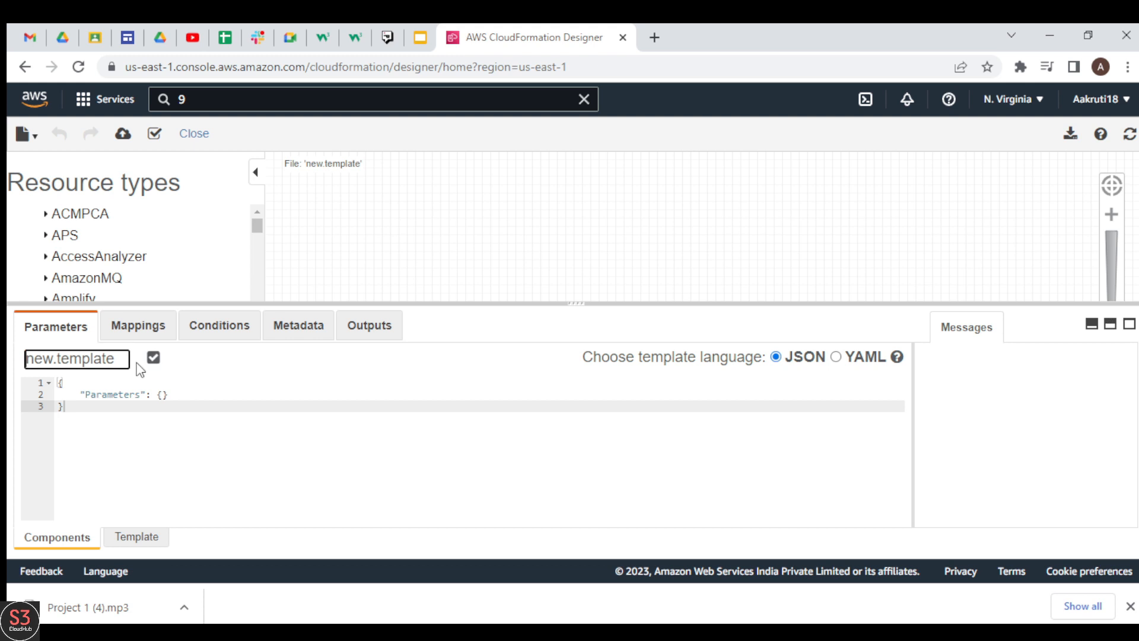
pyautogui.press('BackSpace')
pyautogui.press('BackSpace')
pyautogui.press('BackSpace')
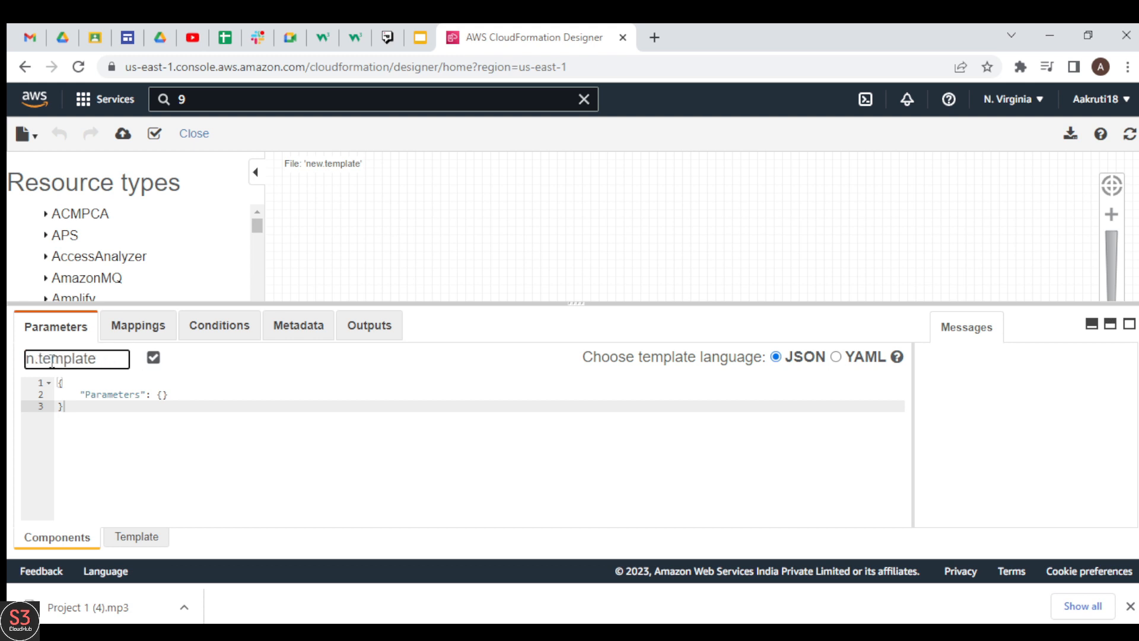
pyautogui.write('first')
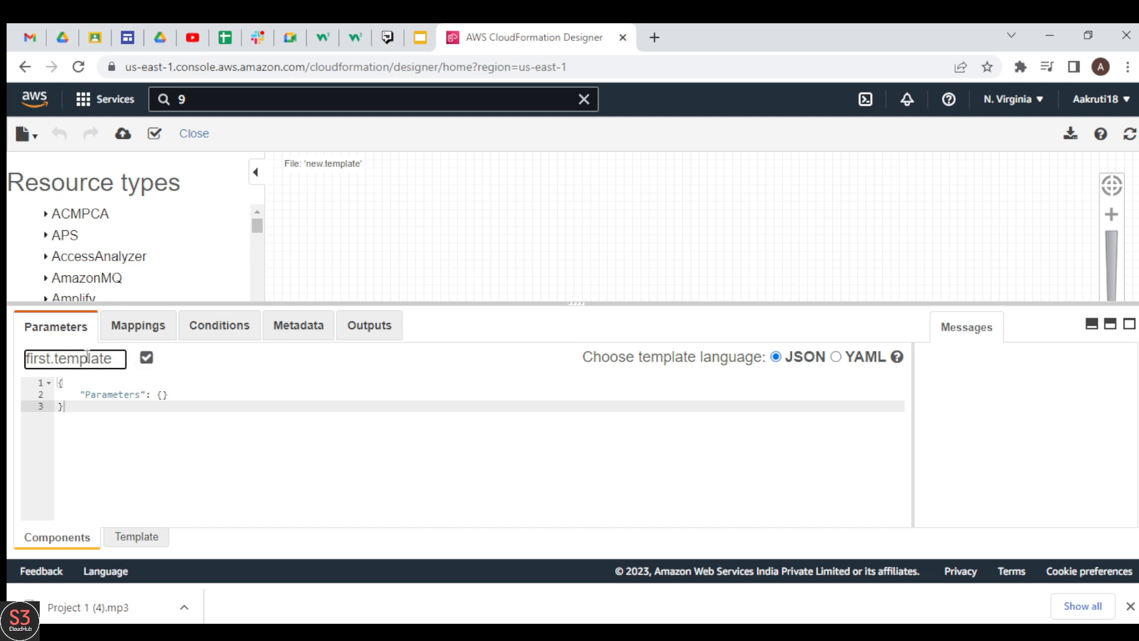
pyautogui.click(145, 358)
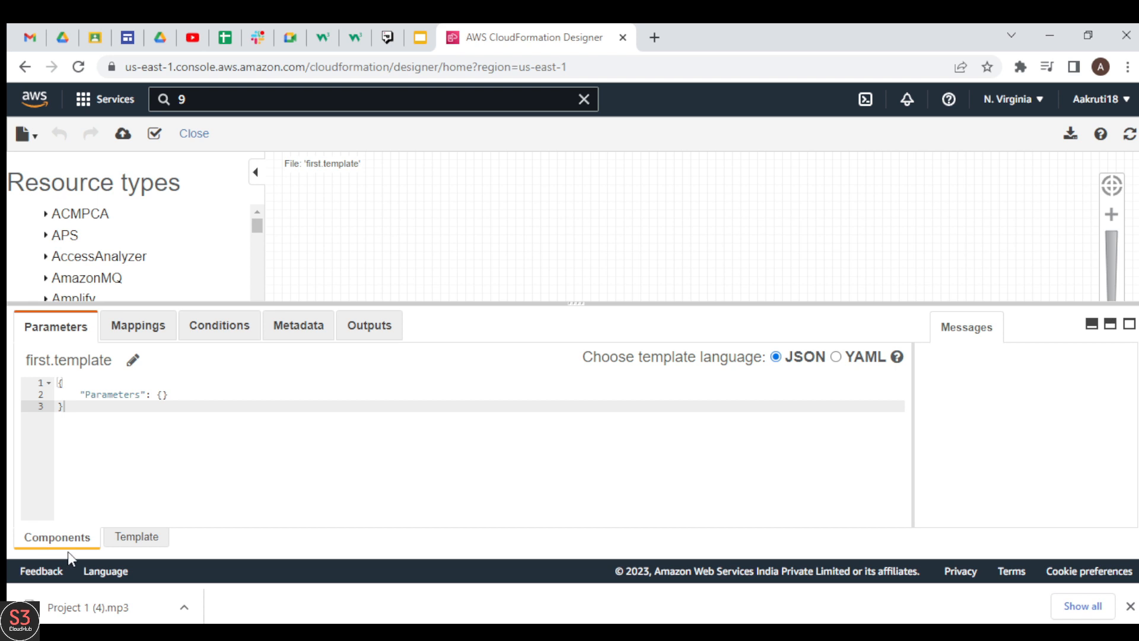
# Show the full template code and add a VPC resource from the EC2 resource types to the canvas
pyautogui.click(140, 539)
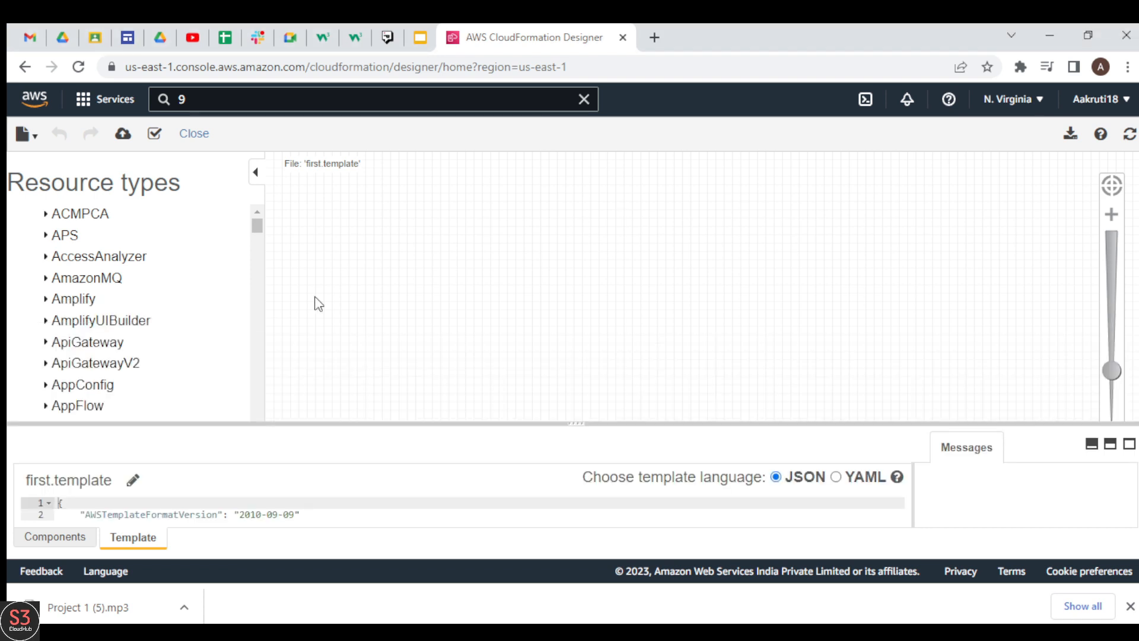
pyautogui.moveTo(256, 227); pyautogui.dragTo(257, 280)
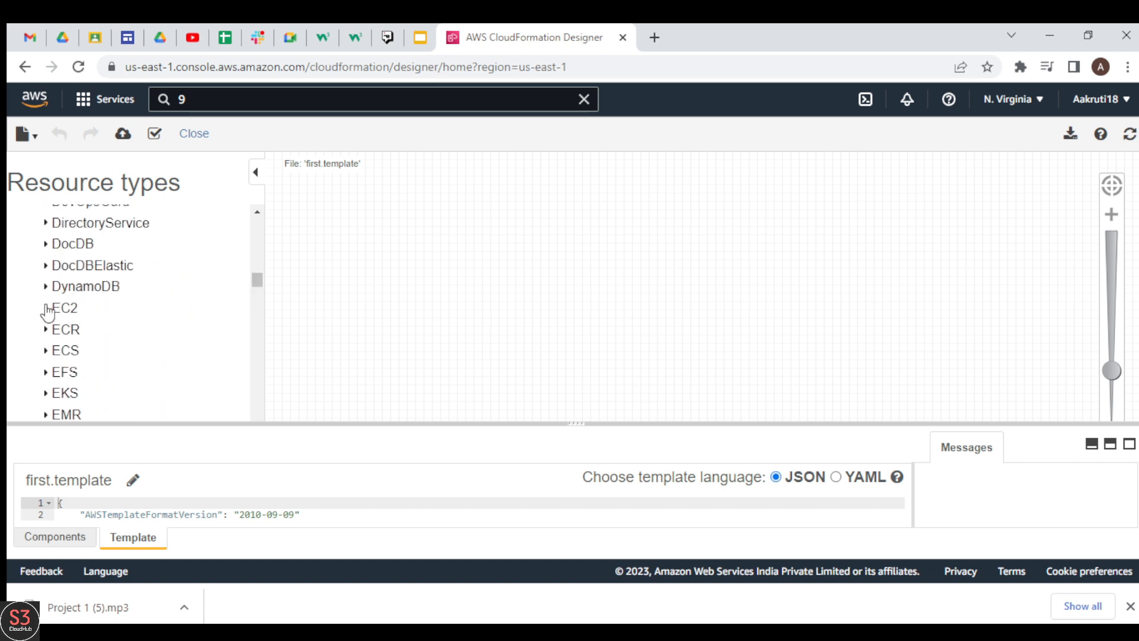
pyautogui.doubleClick(64, 307)
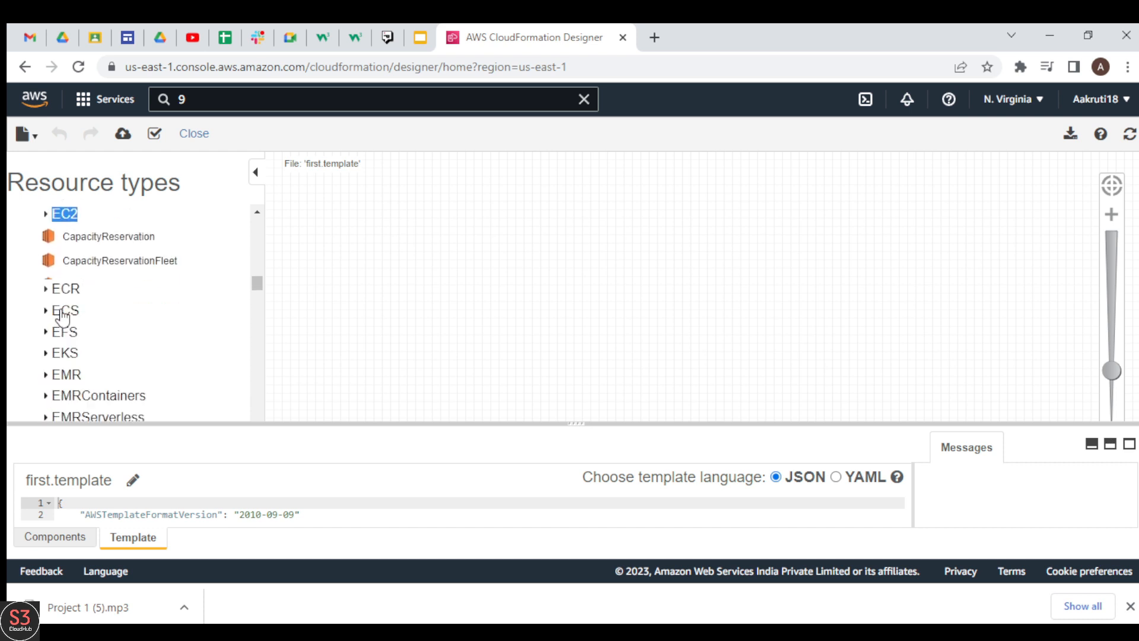
pyautogui.click(66, 214)
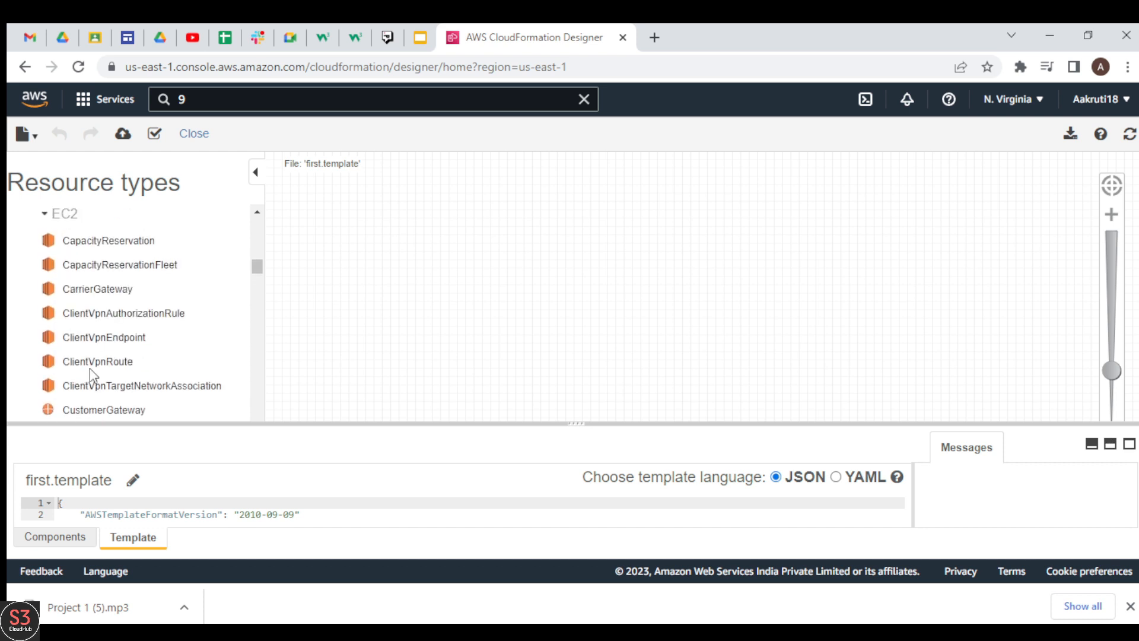
pyautogui.moveTo(261, 270); pyautogui.dragTo(256, 325)
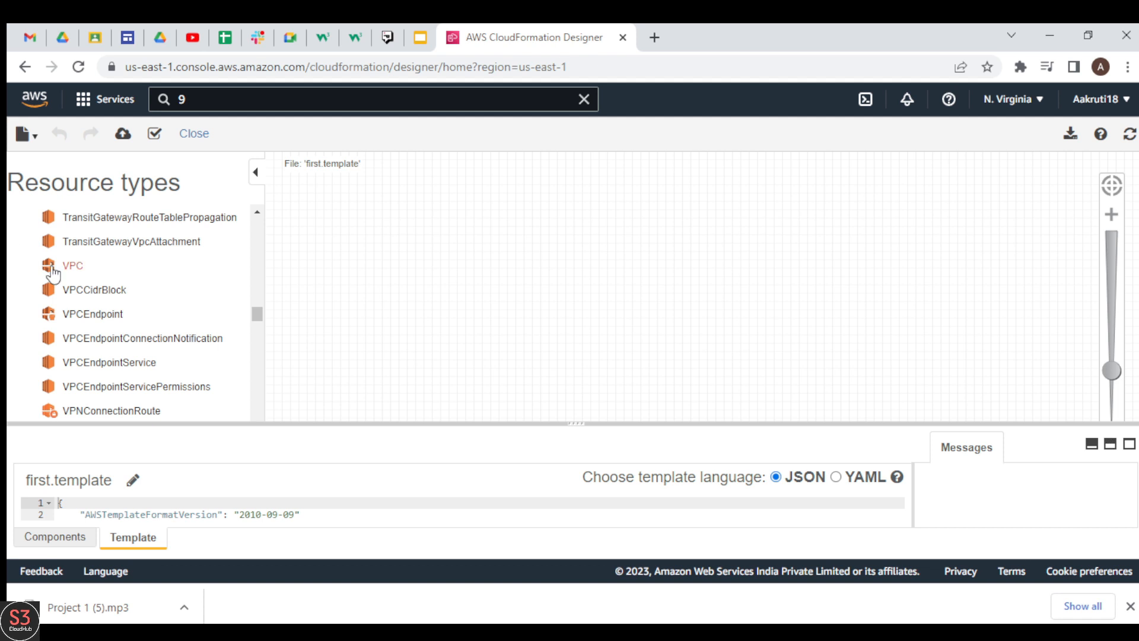
pyautogui.moveTo(67, 276); pyautogui.dragTo(545, 273)
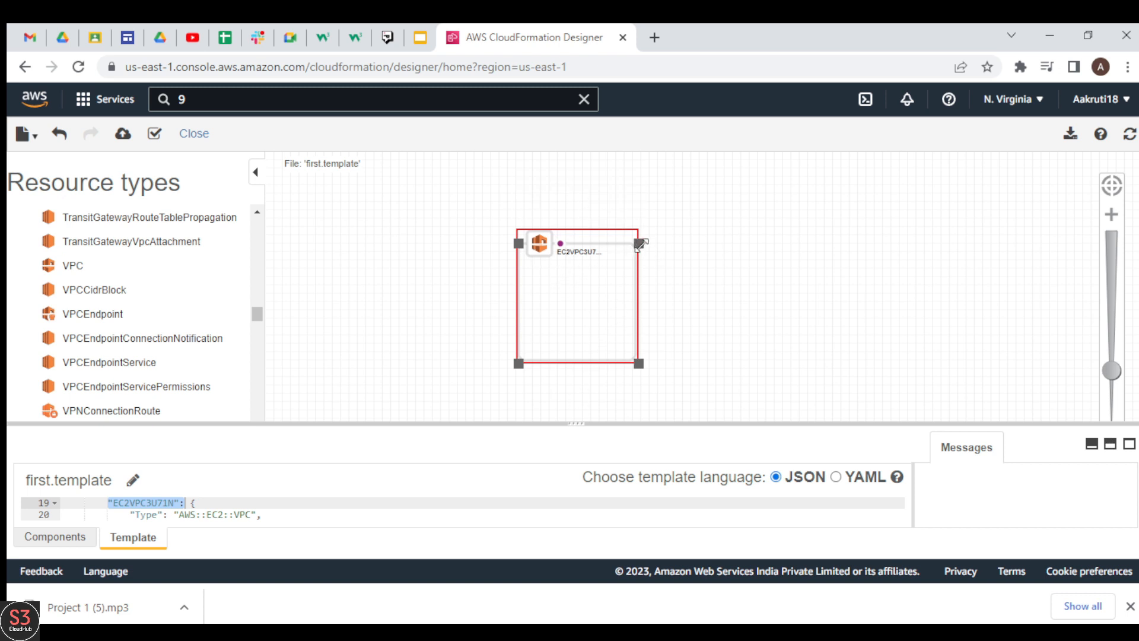
# Enlarge the VPC container in width and height and move it toward the upper-left of the canvas
pyautogui.moveTo(638, 244); pyautogui.dragTo(719, 248)
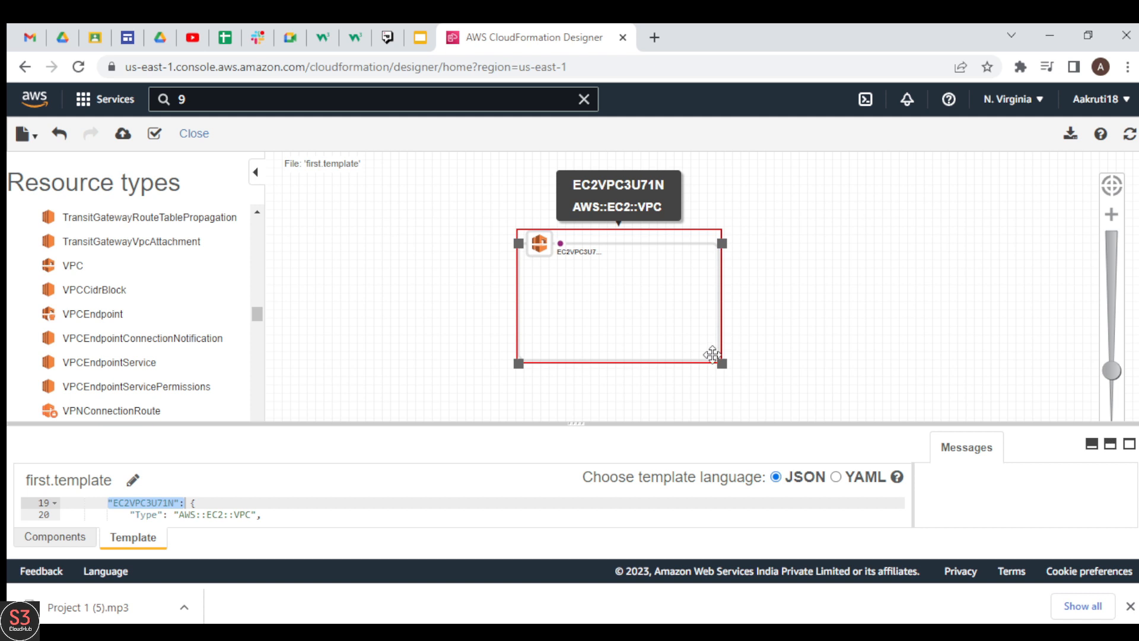
pyautogui.moveTo(721, 362); pyautogui.dragTo(734, 422)
pyautogui.moveTo(658, 280); pyautogui.dragTo(534, 257)
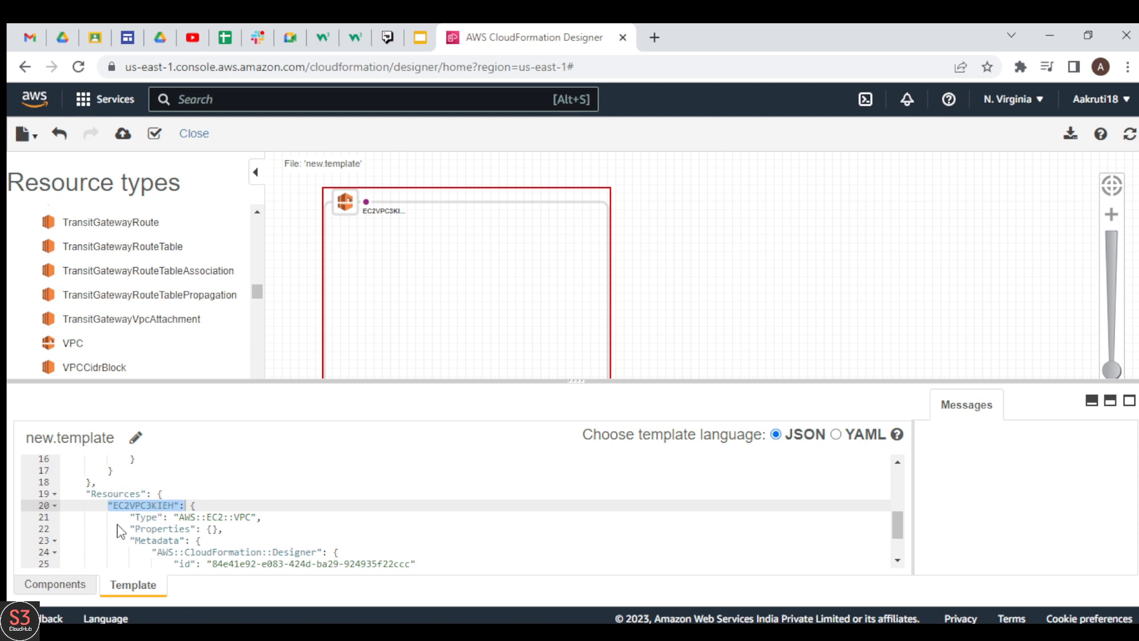
# Rename the VPC resource to VPC in the template code and refresh the diagram
pyautogui.click(175, 505)
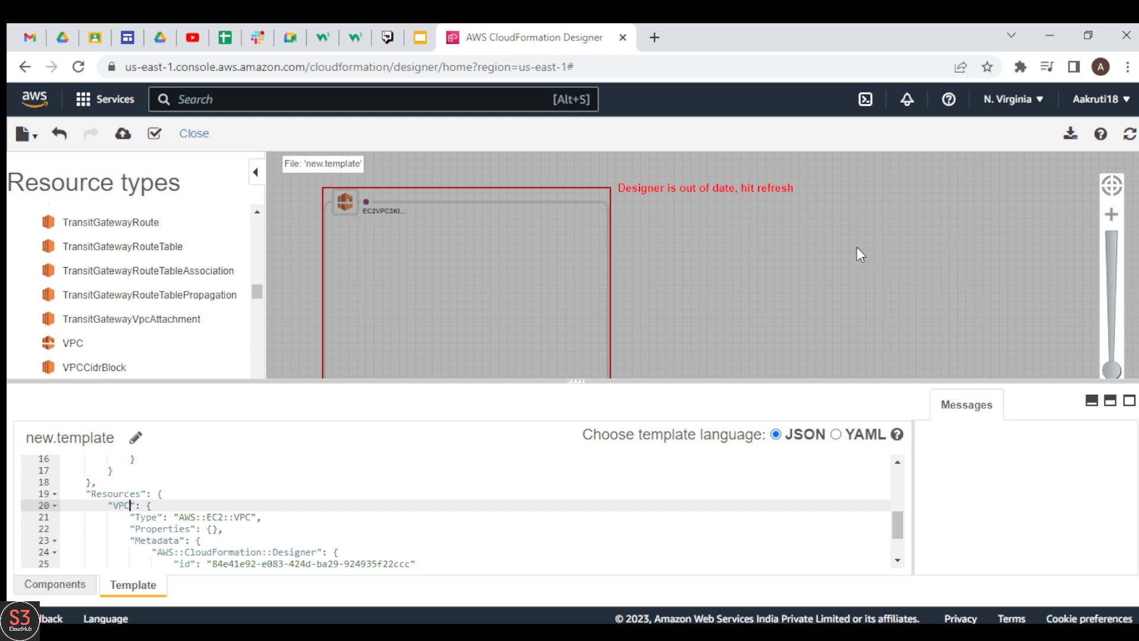
pyautogui.click(1128, 144)
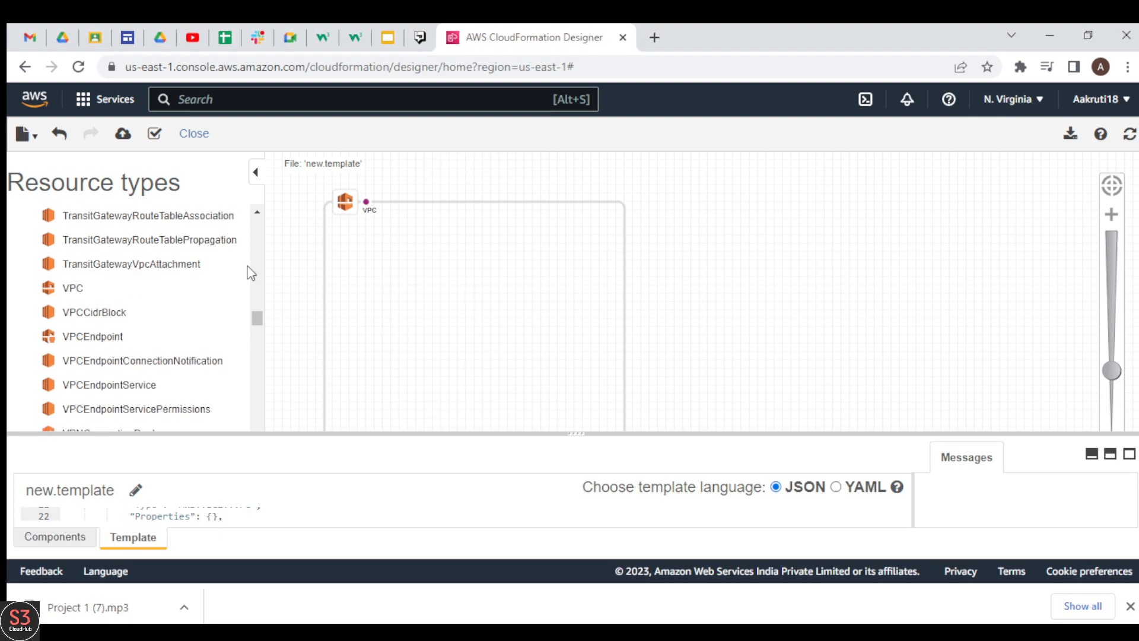
# Add a Subnet resource from the EC2 resource types inside the VPC container
pyautogui.moveTo(259, 326); pyautogui.dragTo(263, 310)
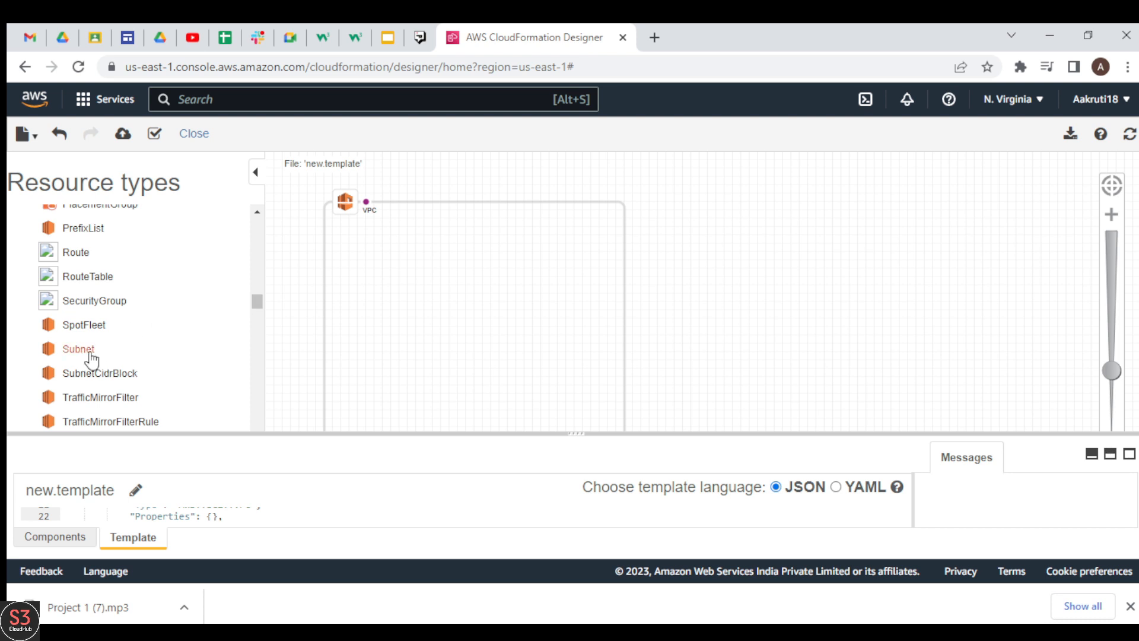
pyautogui.moveTo(95, 356); pyautogui.dragTo(398, 314)
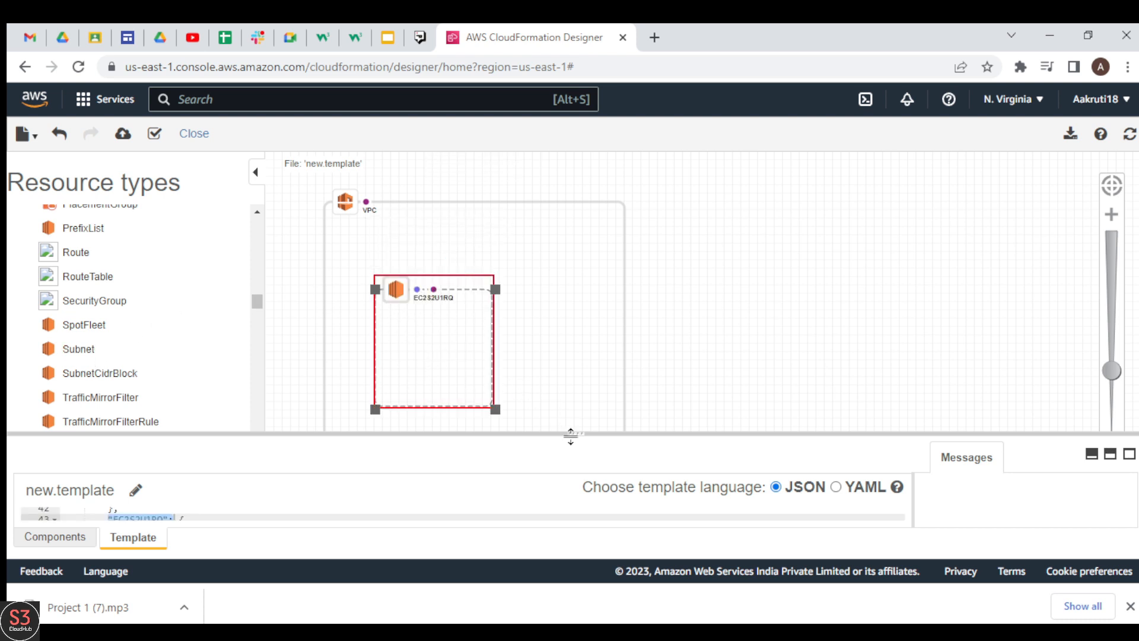
# Rename the subnet resource to VPCSubnet in the template code and refresh the diagram
pyautogui.moveTo(577, 435); pyautogui.dragTo(605, 273)
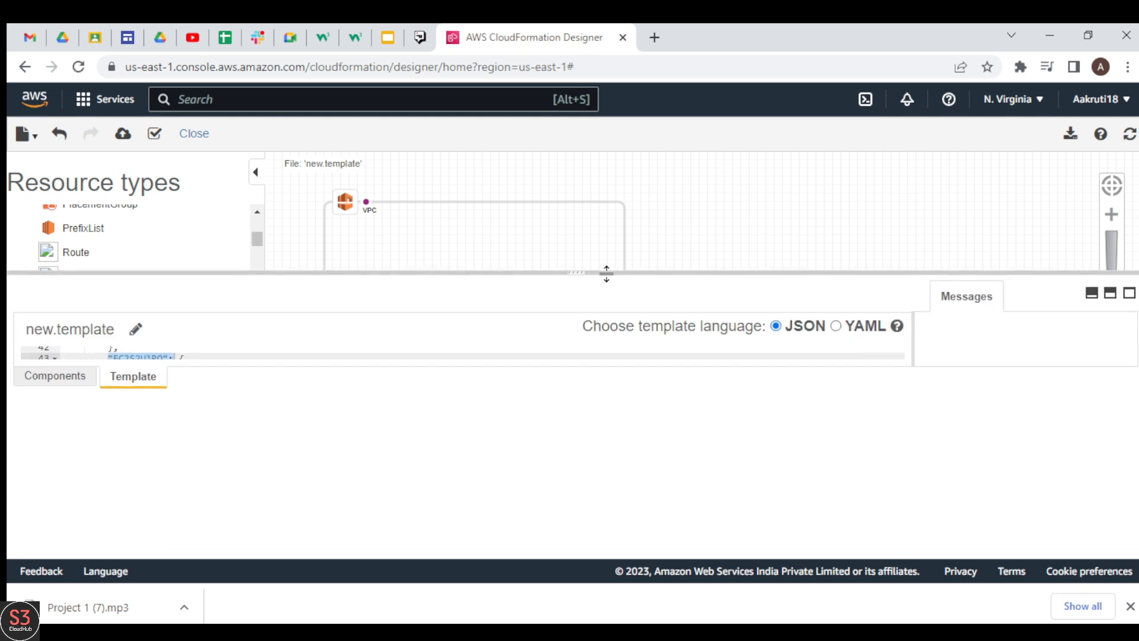
pyautogui.click(136, 398)
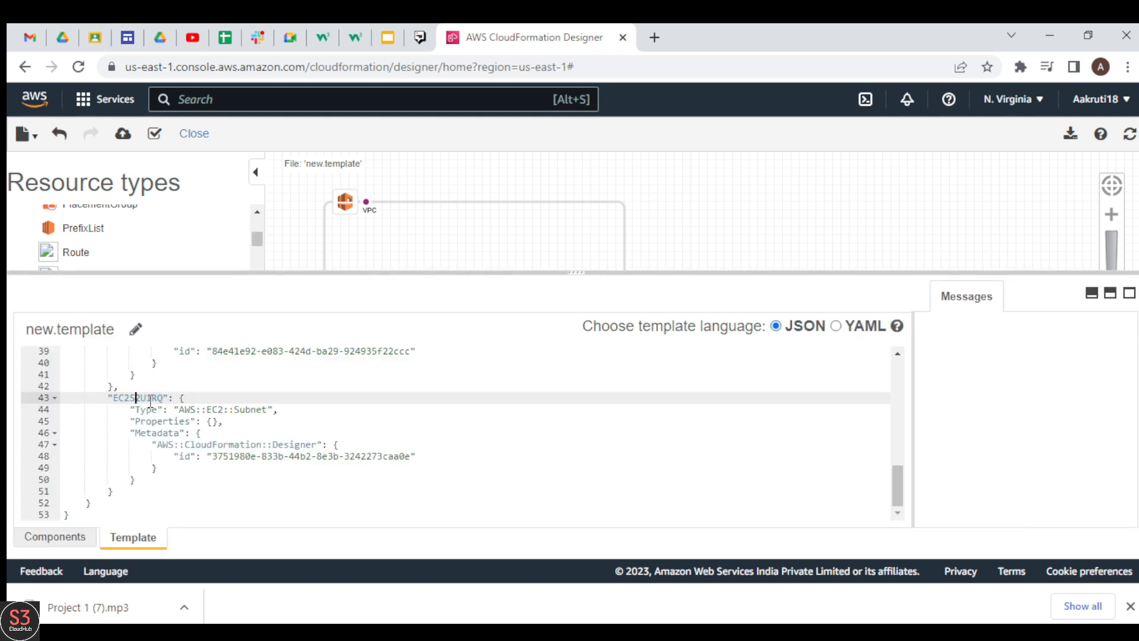
pyautogui.press('BackSpace')
pyautogui.press('BackSpace')
pyautogui.press('BackSpace')
pyautogui.press('BackSpace')
pyautogui.press('BackSpace')
pyautogui.press('BackSpace')
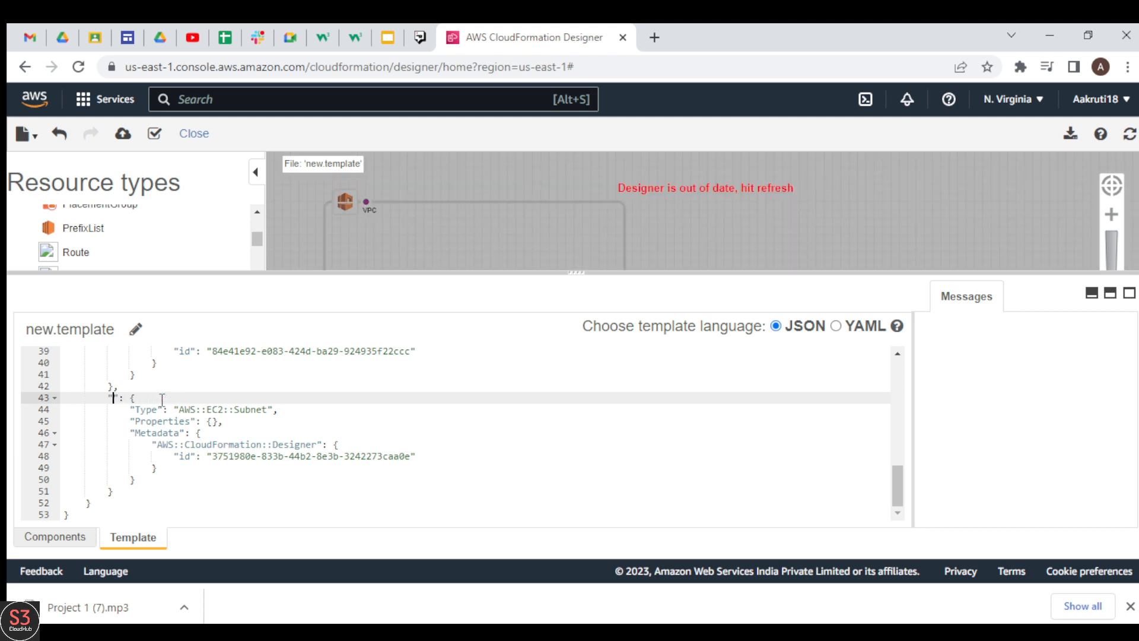
pyautogui.write('VPCSubnet')
pyautogui.click(1124, 141)
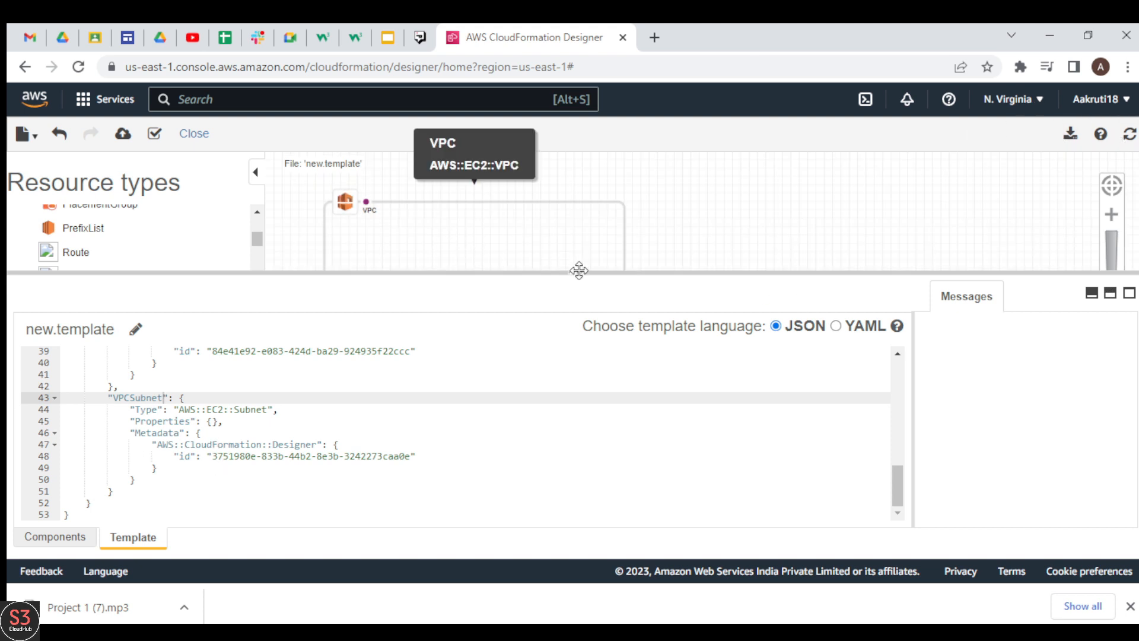
# Shift VPCSubnet toward the VPC's left edge and place an EC2 Instance resource inside the subnet
pyautogui.moveTo(578, 271); pyautogui.dragTo(542, 521)
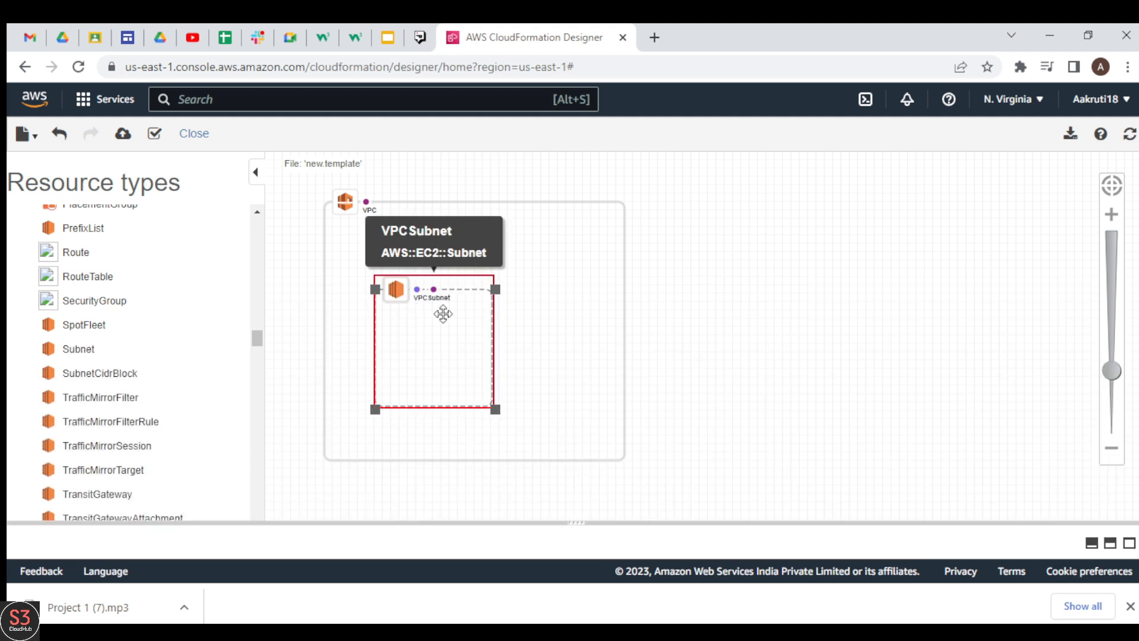
pyautogui.moveTo(449, 386); pyautogui.dragTo(416, 390)
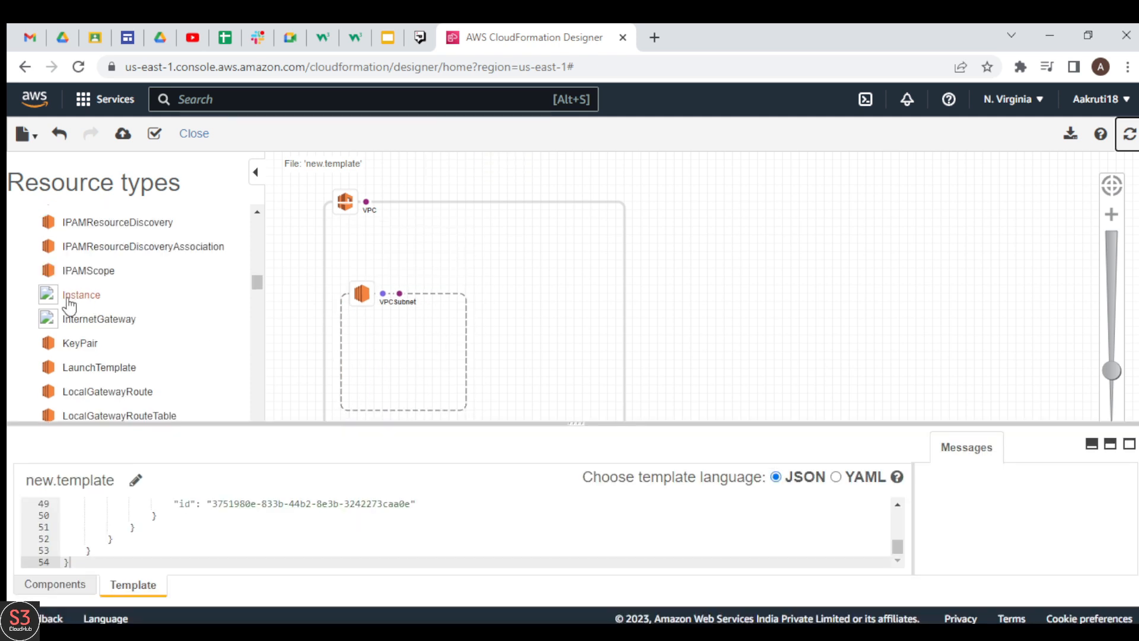
pyautogui.moveTo(89, 307); pyautogui.dragTo(273, 301)
pyautogui.moveTo(394, 355); pyautogui.dragTo(397, 357)
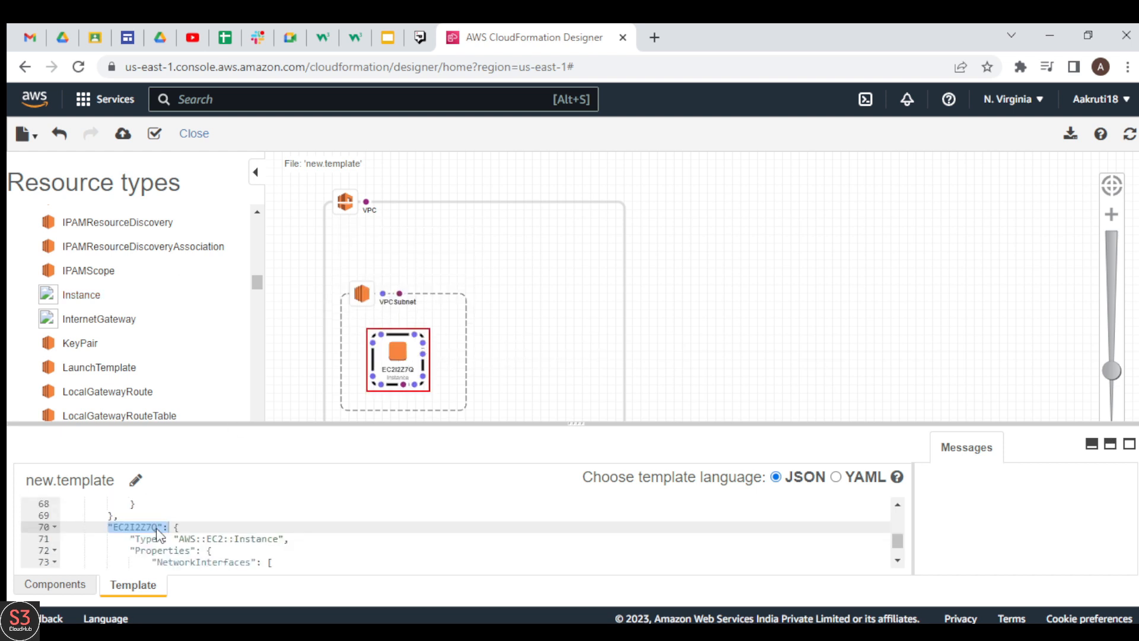
# Rename the EC2 instance resource to Webserver in the template code and refresh the diagram
pyautogui.click(158, 527)
pyautogui.press('BackSpace')
pyautogui.press('BackSpace')
pyautogui.press('BackSpace')
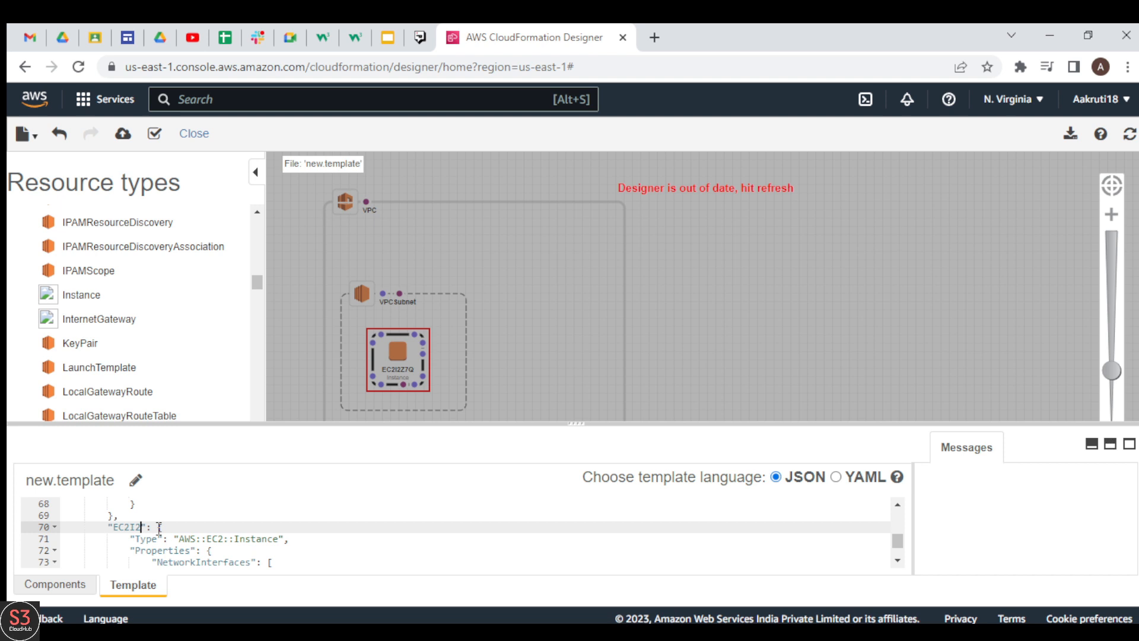
pyautogui.write('Webserver')
pyautogui.click(1130, 133)
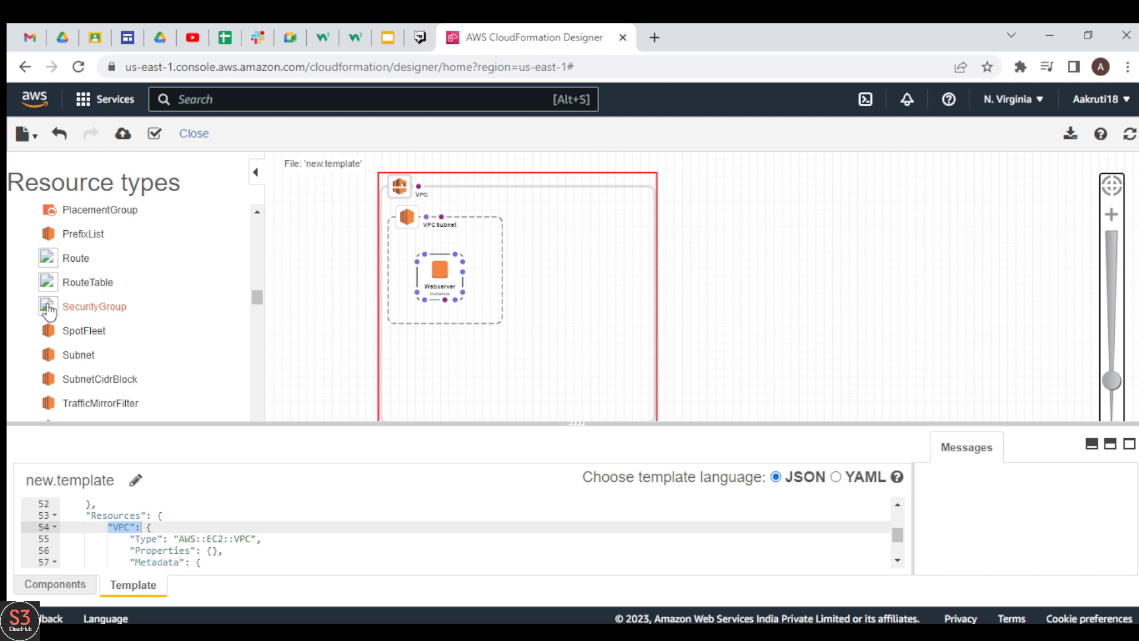
# Add a SecurityGroup resource inside the VPC below the subnet and rename it Securitygroup in the template code, refreshing the diagram
pyautogui.moveTo(50, 314); pyautogui.dragTo(559, 368)
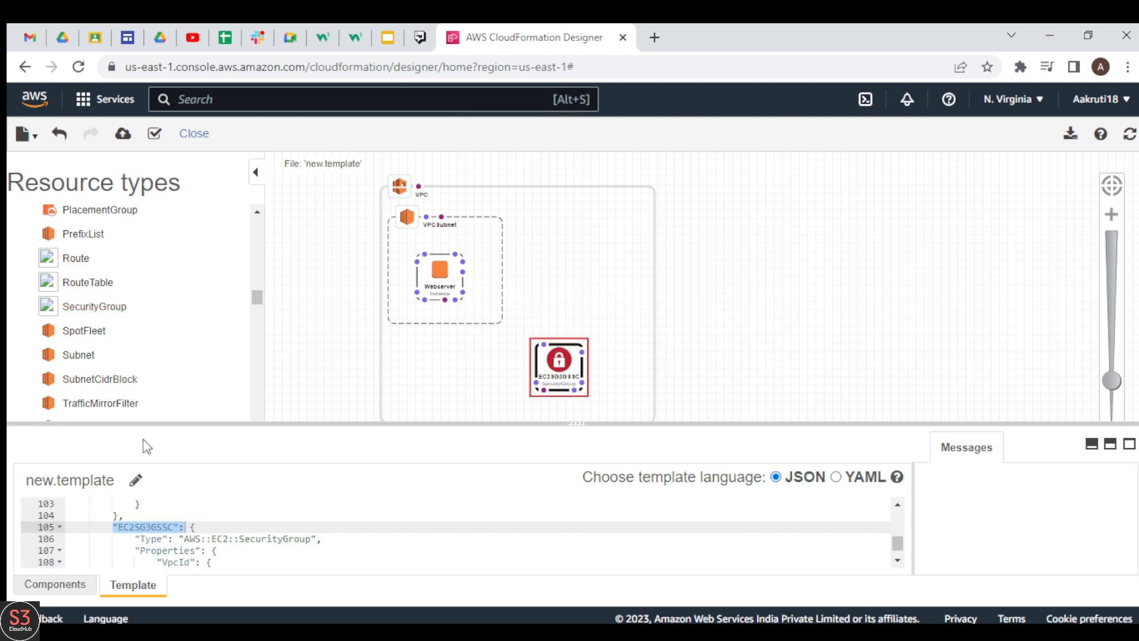
pyautogui.click(156, 527)
pyautogui.press('BackSpace')
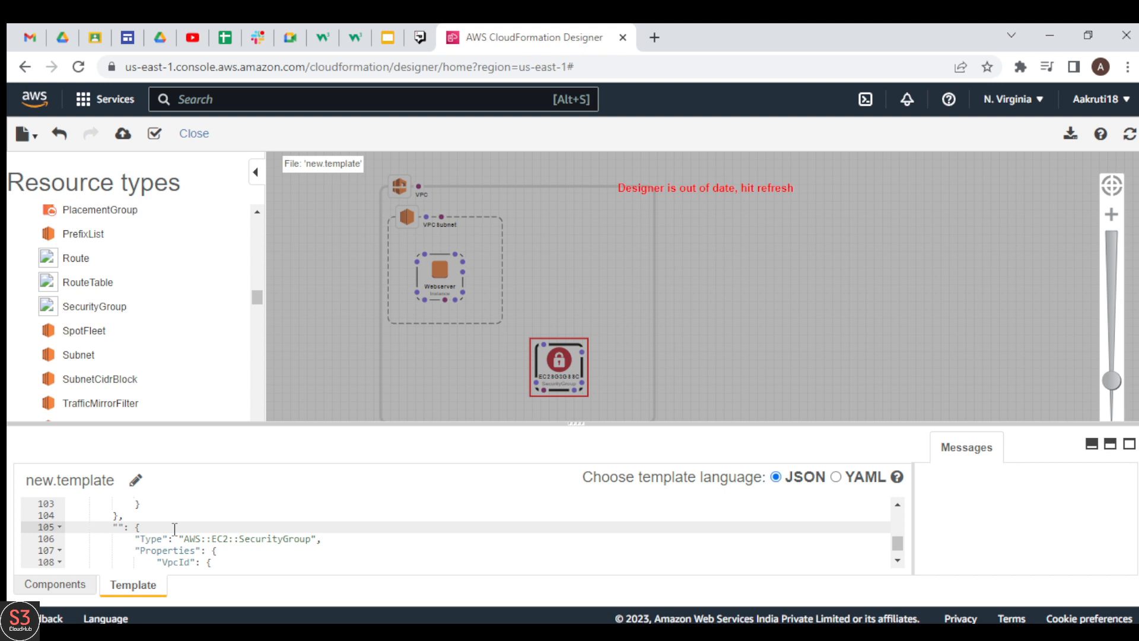
pyautogui.write('SecurityG')
pyautogui.write('up')
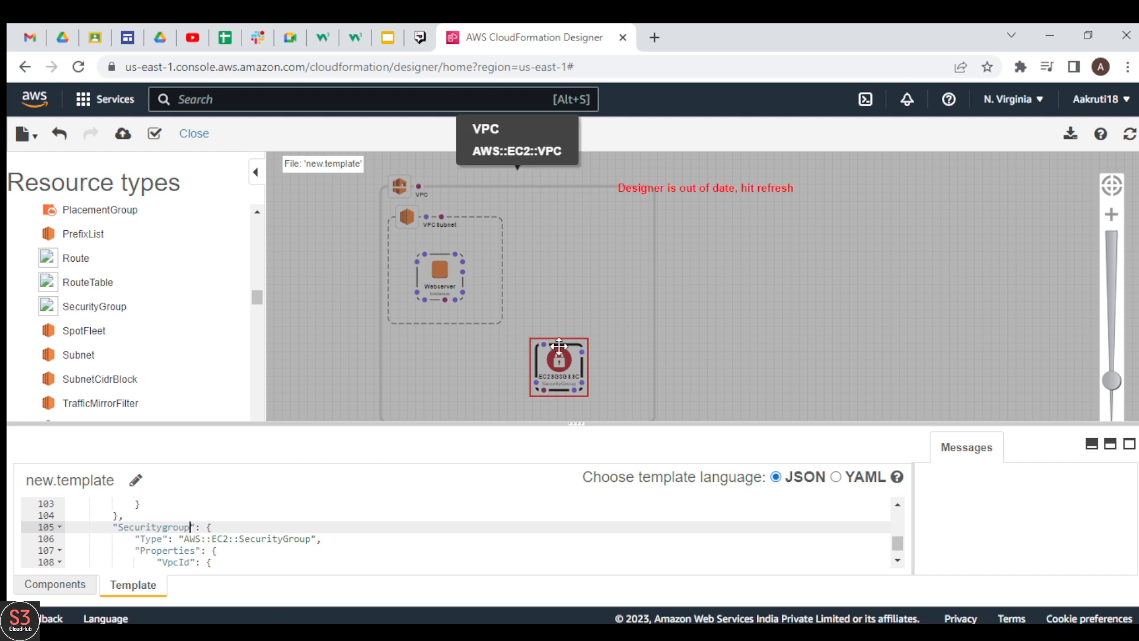
pyautogui.click(1130, 146)
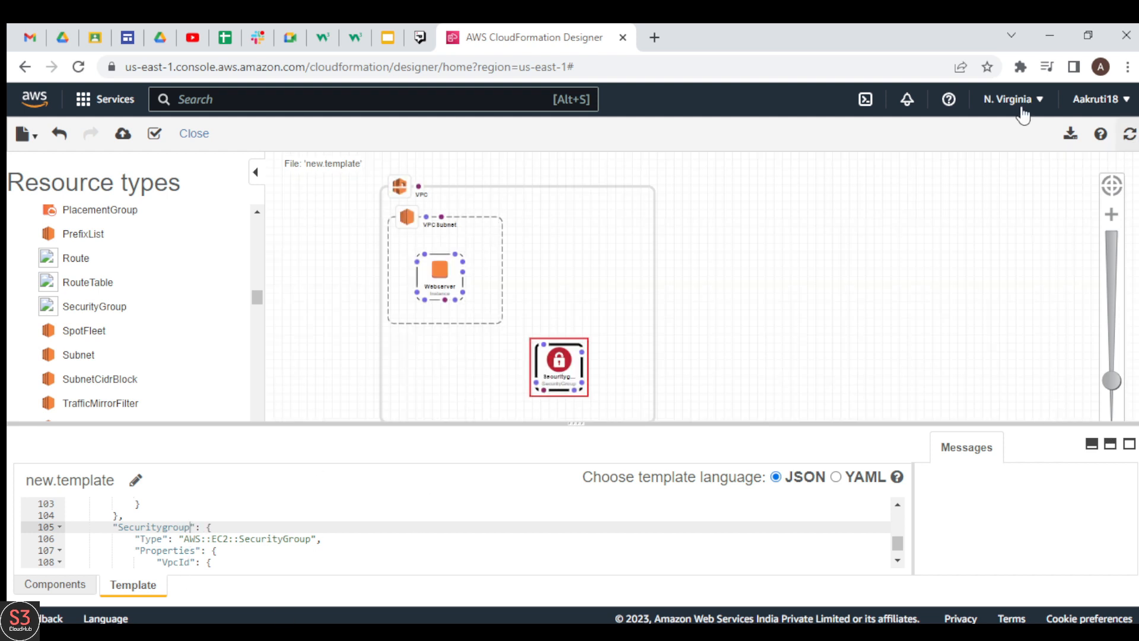
pyautogui.moveTo(557, 372); pyautogui.dragTo(523, 388)
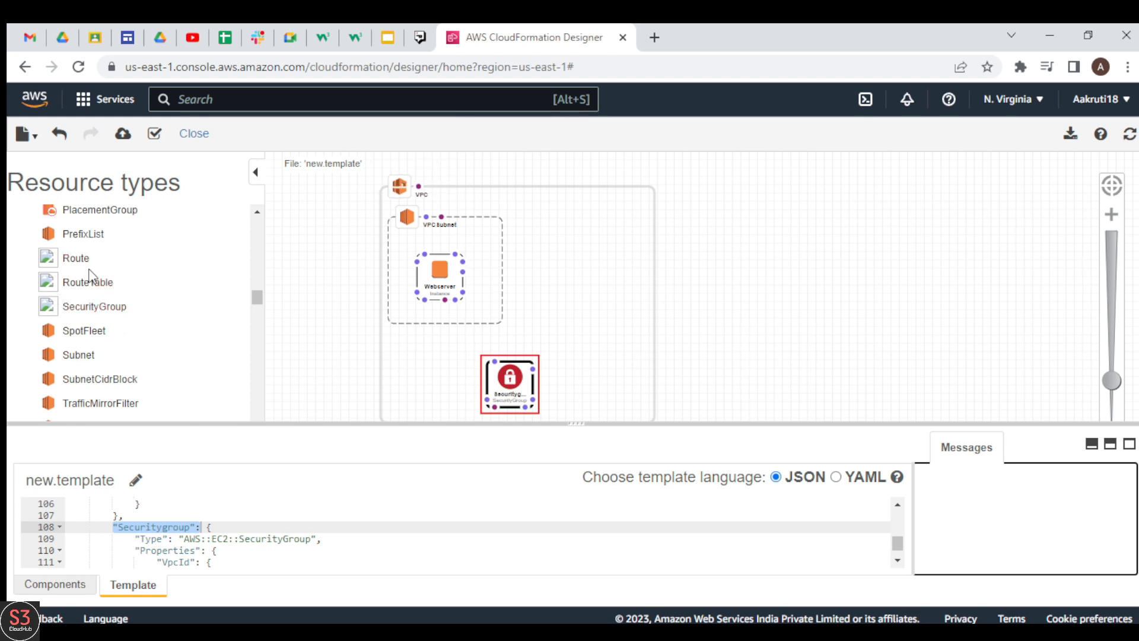
# Add a RouteTable resource beside the subnet inside the VPC, rename it RoutingTable in the template code and refresh the diagram
pyautogui.moveTo(88, 284); pyautogui.dragTo(566, 238)
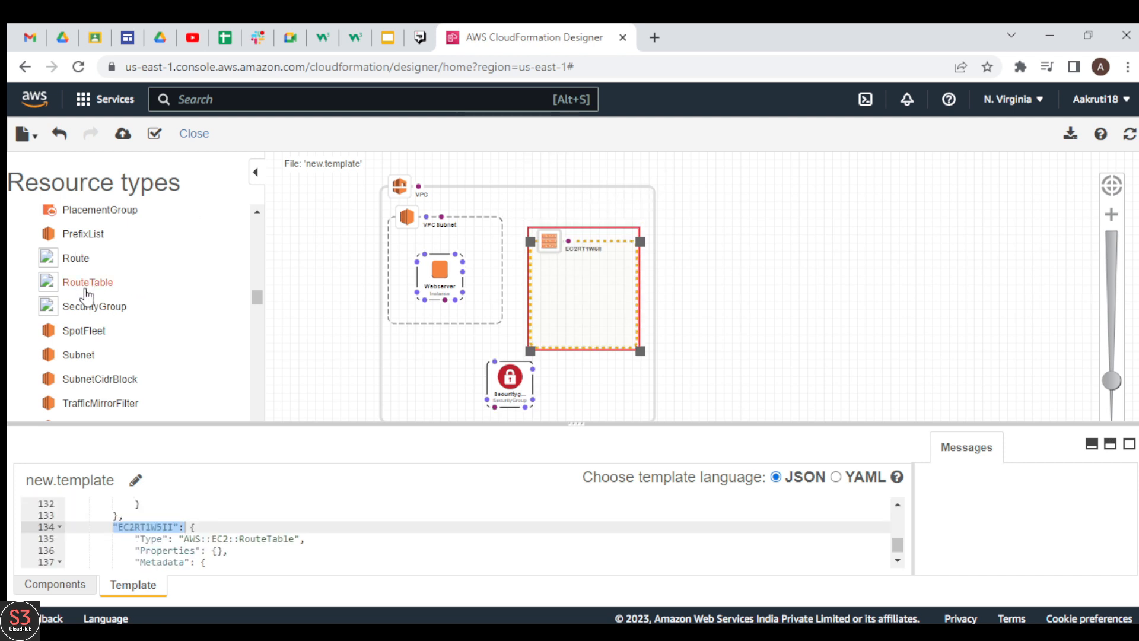
pyautogui.moveTo(595, 298); pyautogui.dragTo(597, 281)
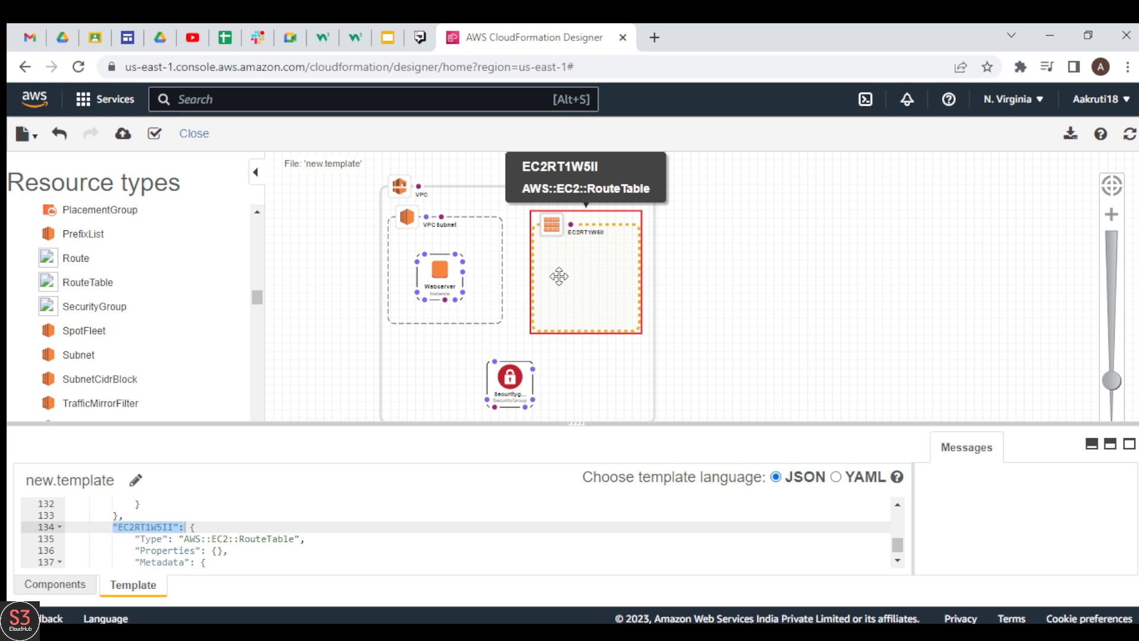
pyautogui.click(167, 527)
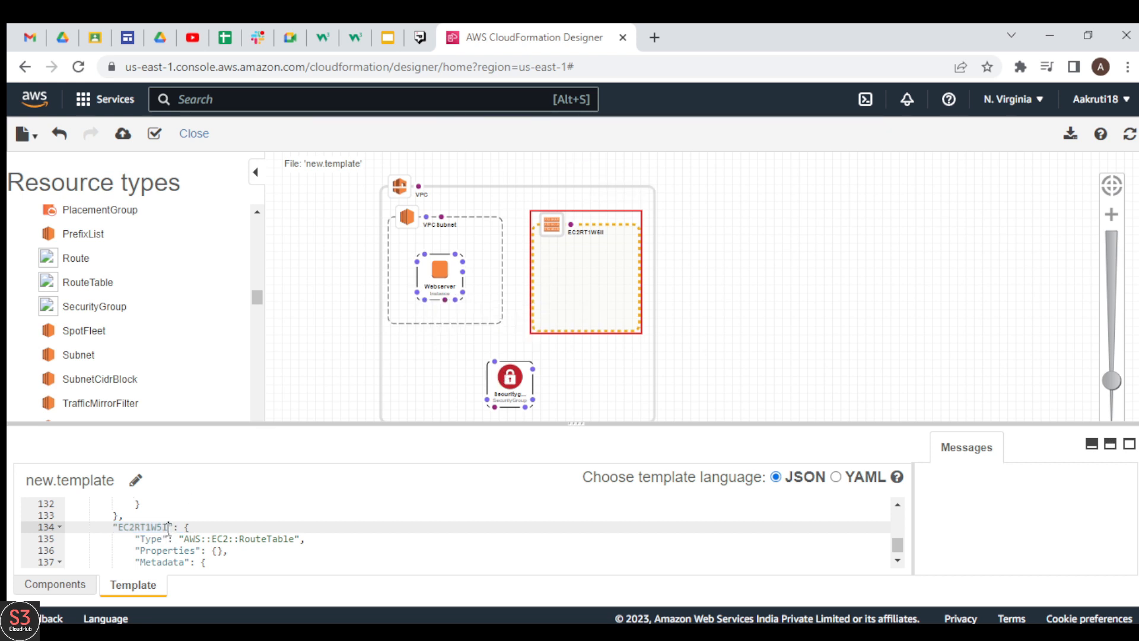
pyautogui.press('BackSpace')
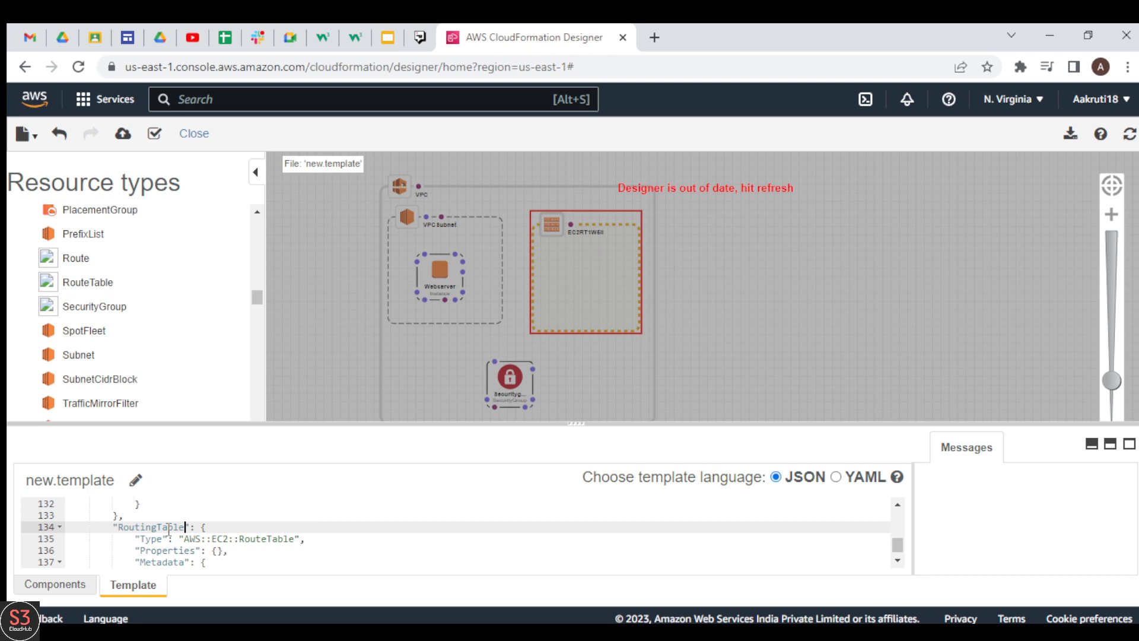
pyautogui.click(1129, 135)
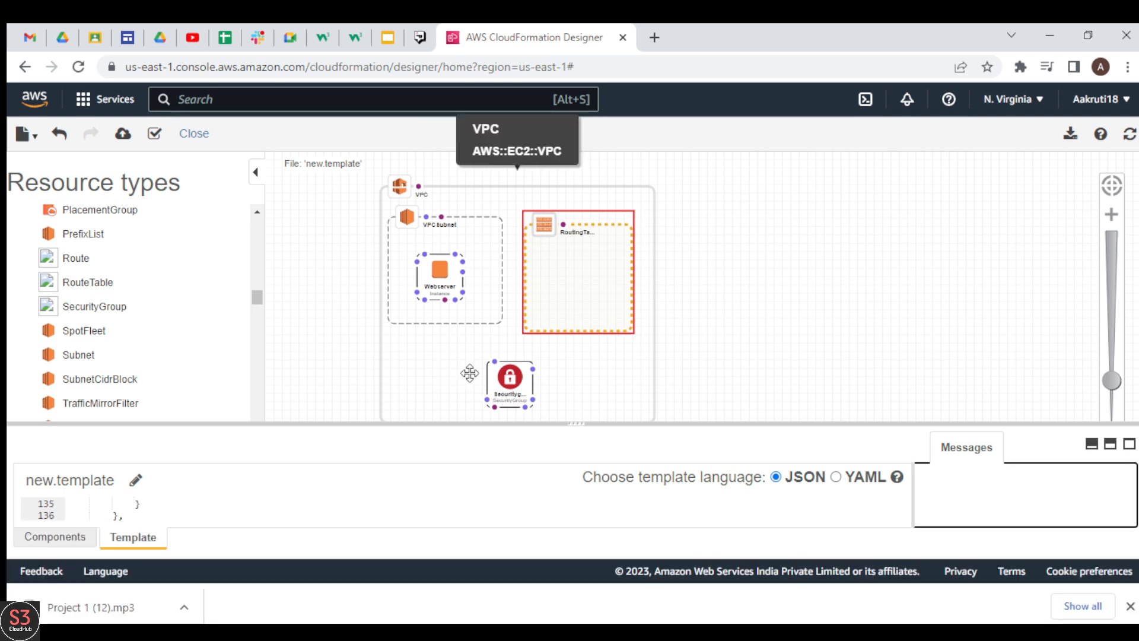
# Place a Route resource inside RoutingTable, rename it WebserverRoute in the template code and refresh the diagram
pyautogui.moveTo(50, 270); pyautogui.dragTo(561, 274)
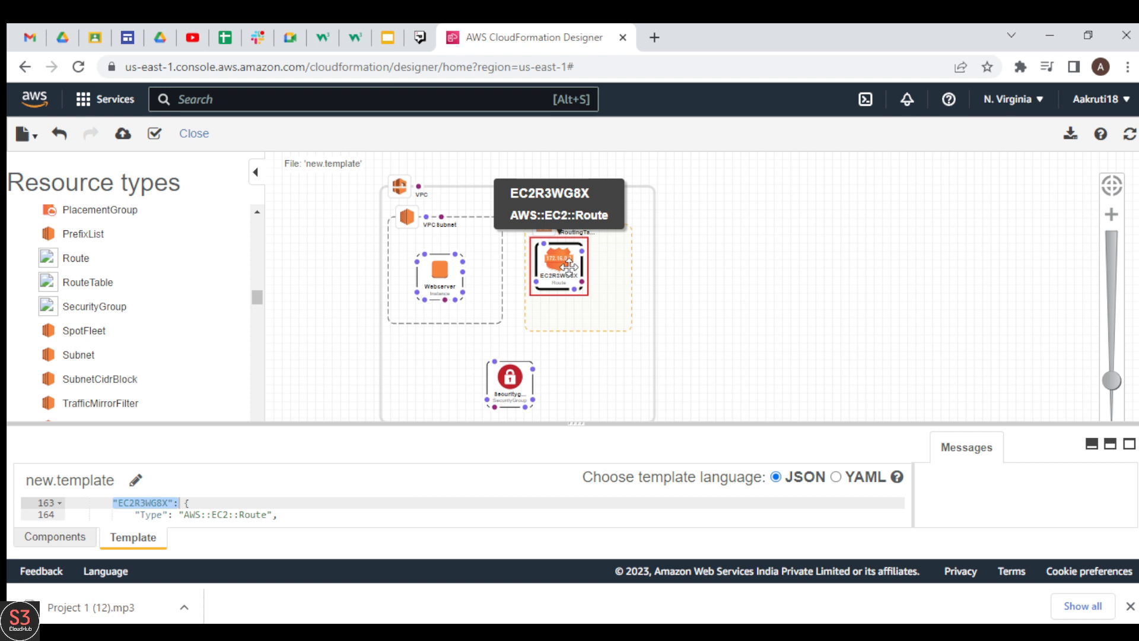
pyautogui.click(169, 503)
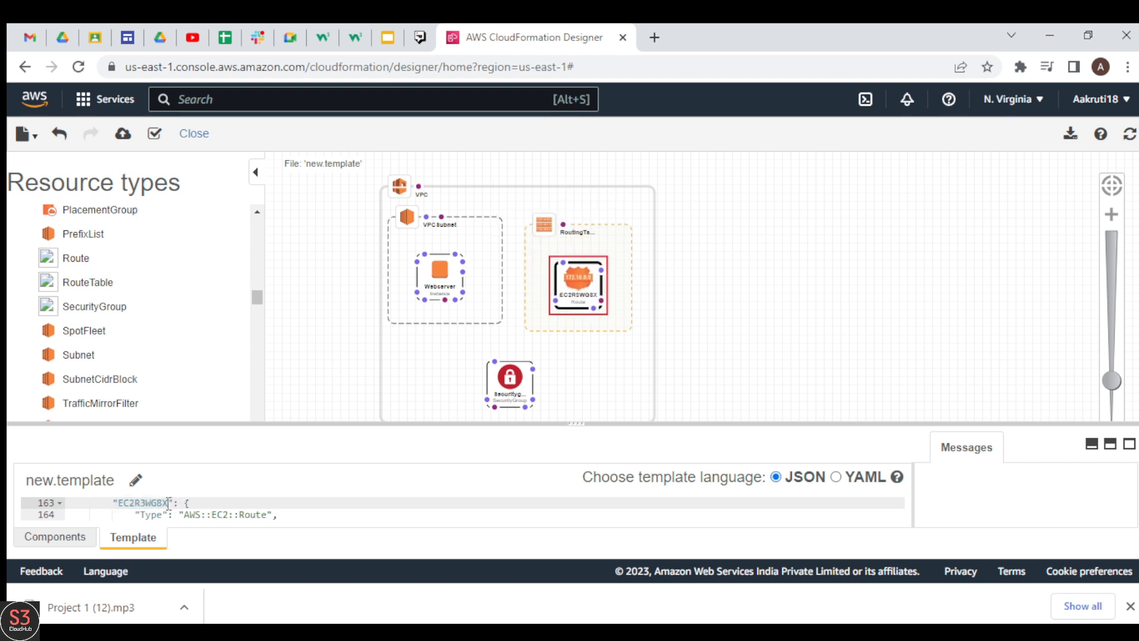
pyautogui.press('BackSpace')
pyautogui.press('BackSpace')
pyautogui.press('BackSpace')
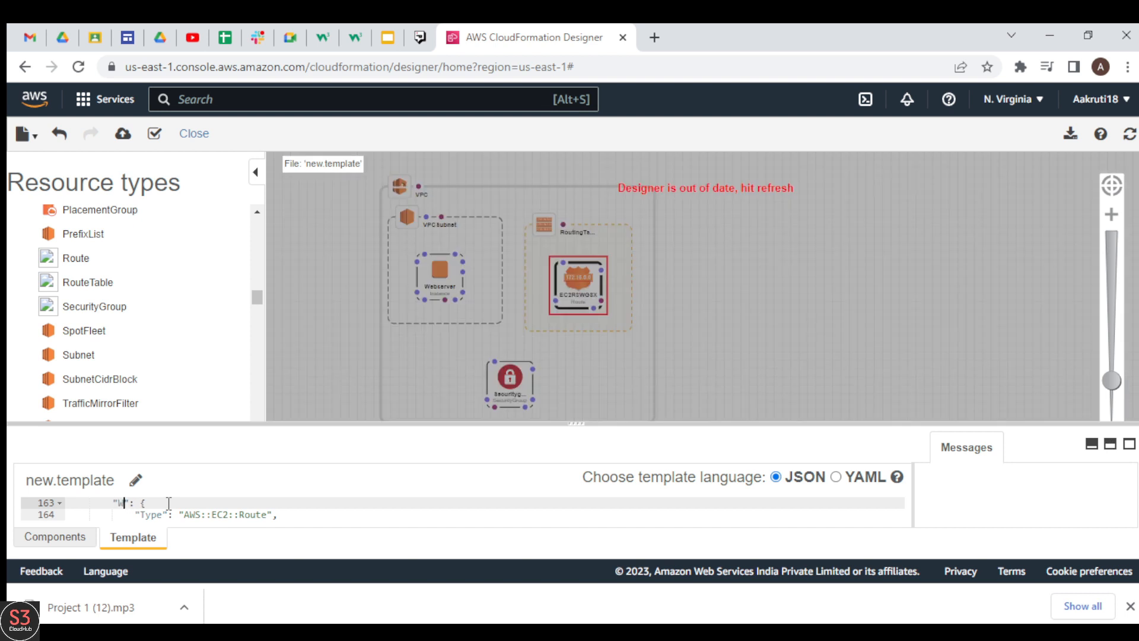
pyautogui.write('WebserverRoute')
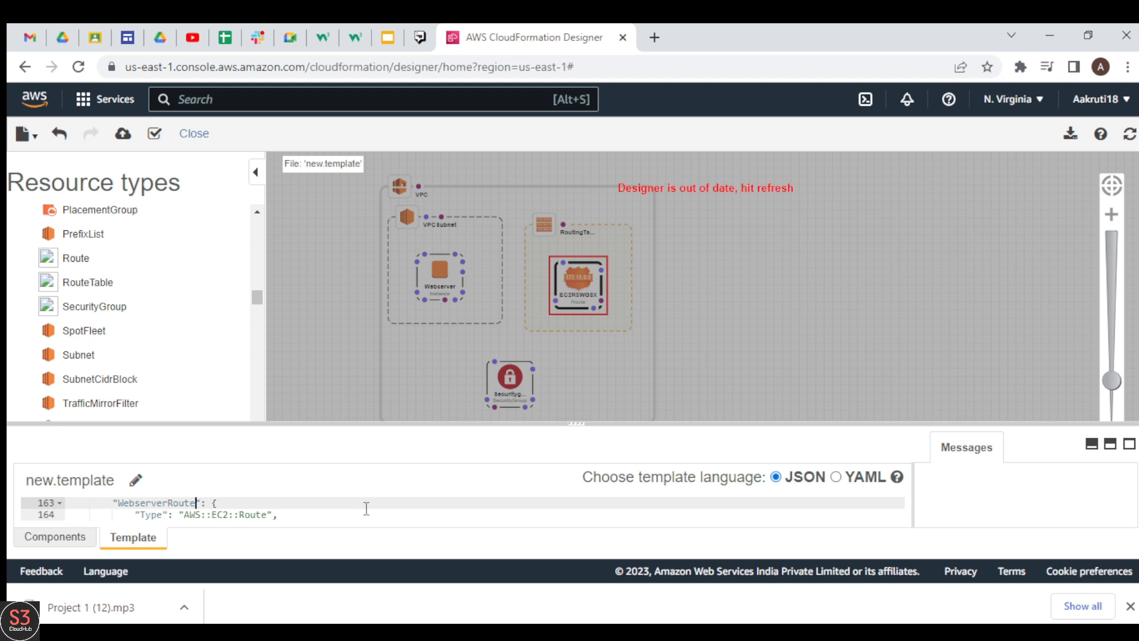
pyautogui.click(1120, 142)
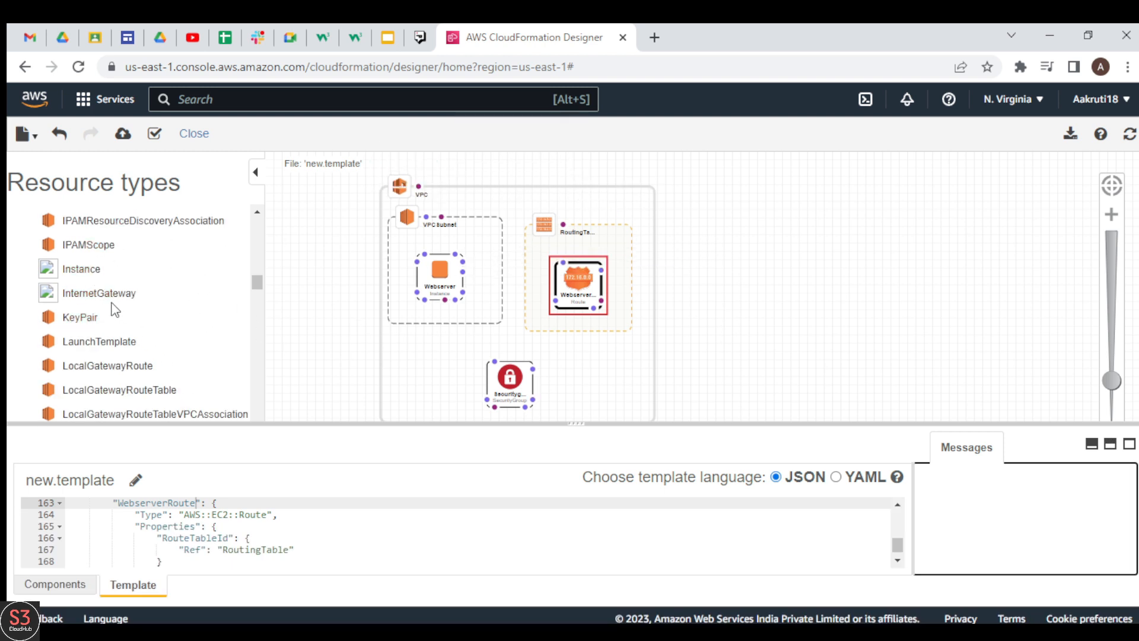
# Add an InternetGateway resource outside the VPC, rename it WebserverIG in the template code and refresh the diagram
pyautogui.moveTo(124, 297); pyautogui.dragTo(840, 301)
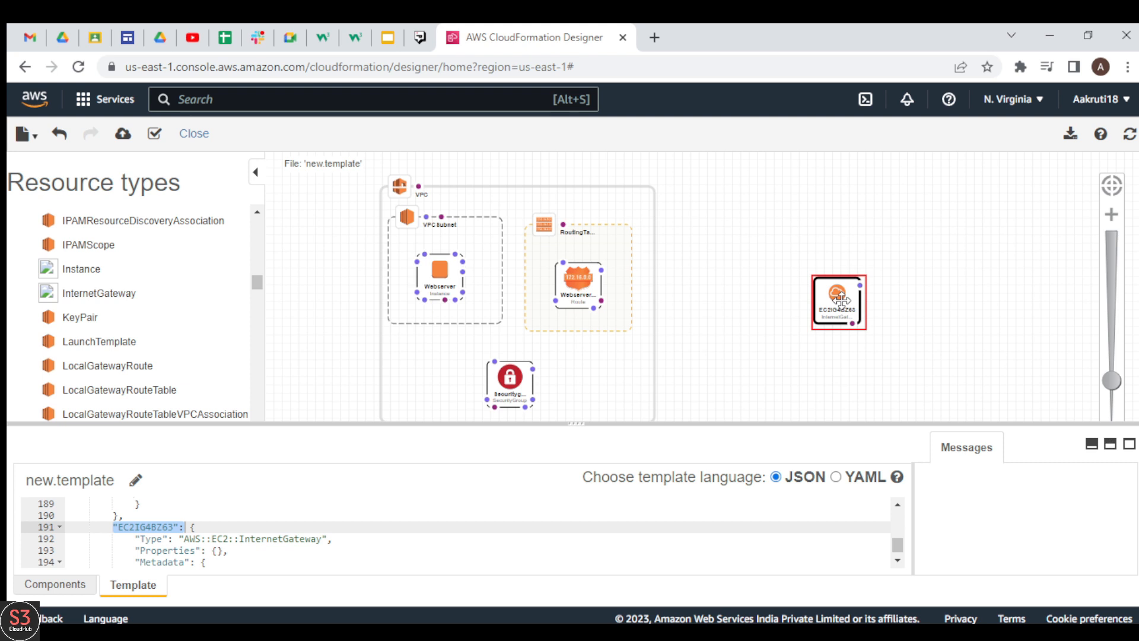
pyautogui.click(173, 527)
pyautogui.doubleClick(173, 526)
pyautogui.press('BackSpace')
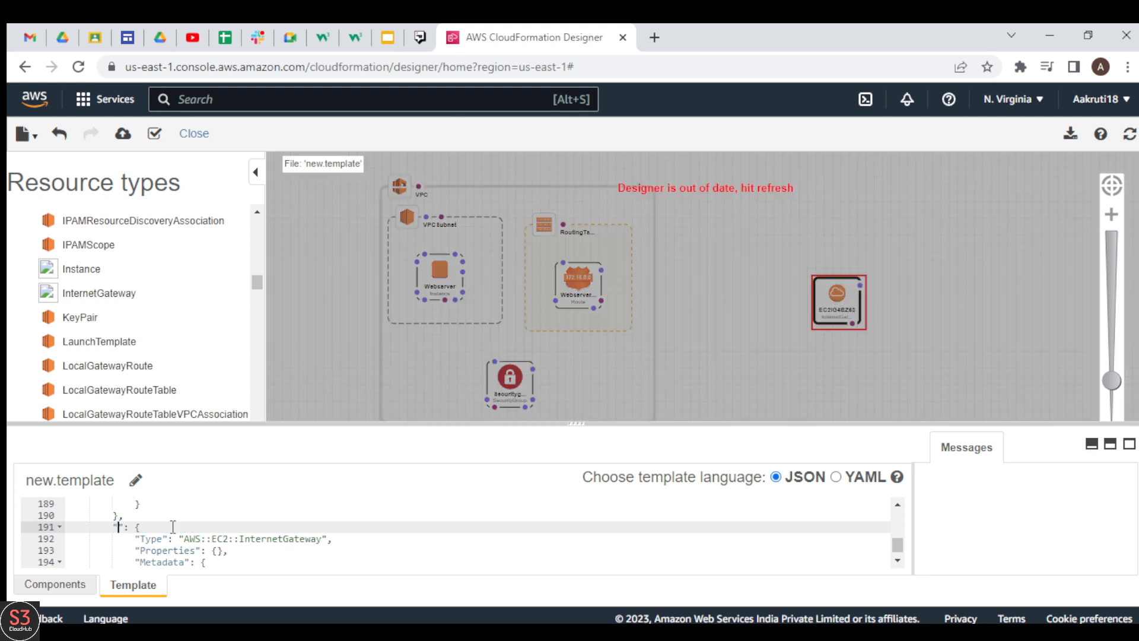
pyautogui.write('WebserverIG')
pyautogui.click(1129, 135)
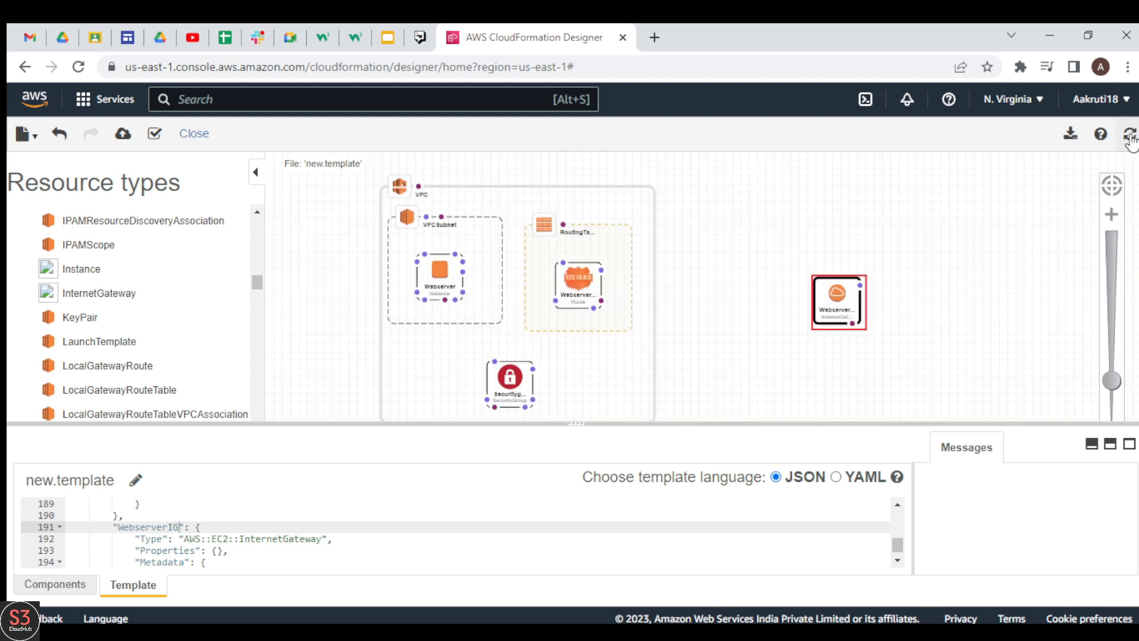
pyautogui.click(817, 381)
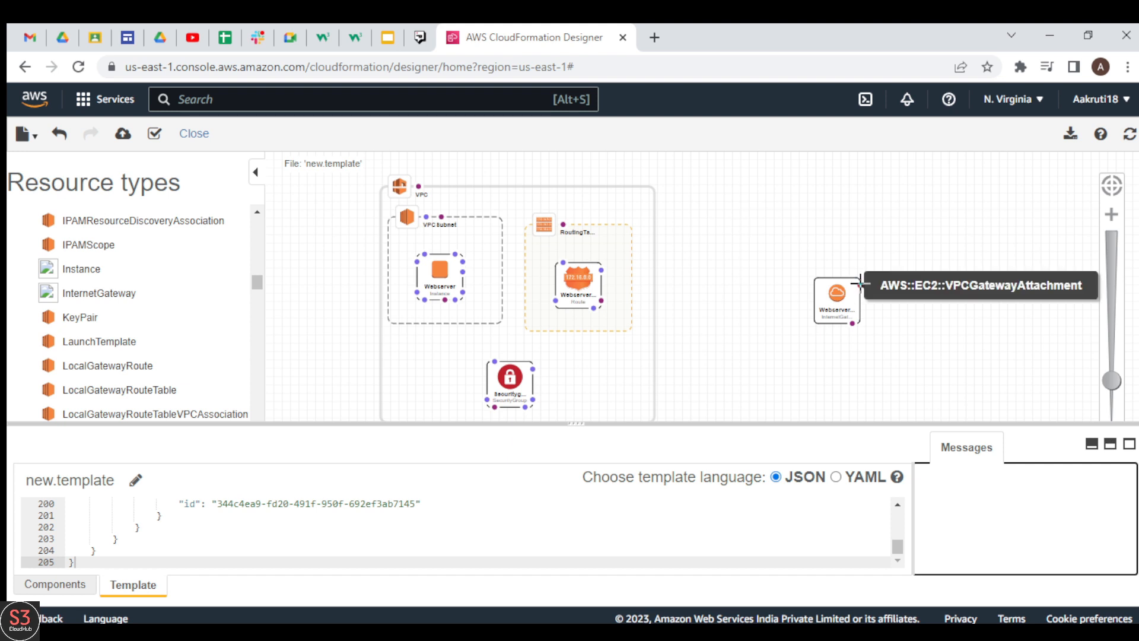
# Attach WebserverIG to the VPC with a VPCGatewayAttachment and add a DependsOn link from WebserverRoute to WebserverIG
pyautogui.moveTo(860, 285); pyautogui.dragTo(655, 256)
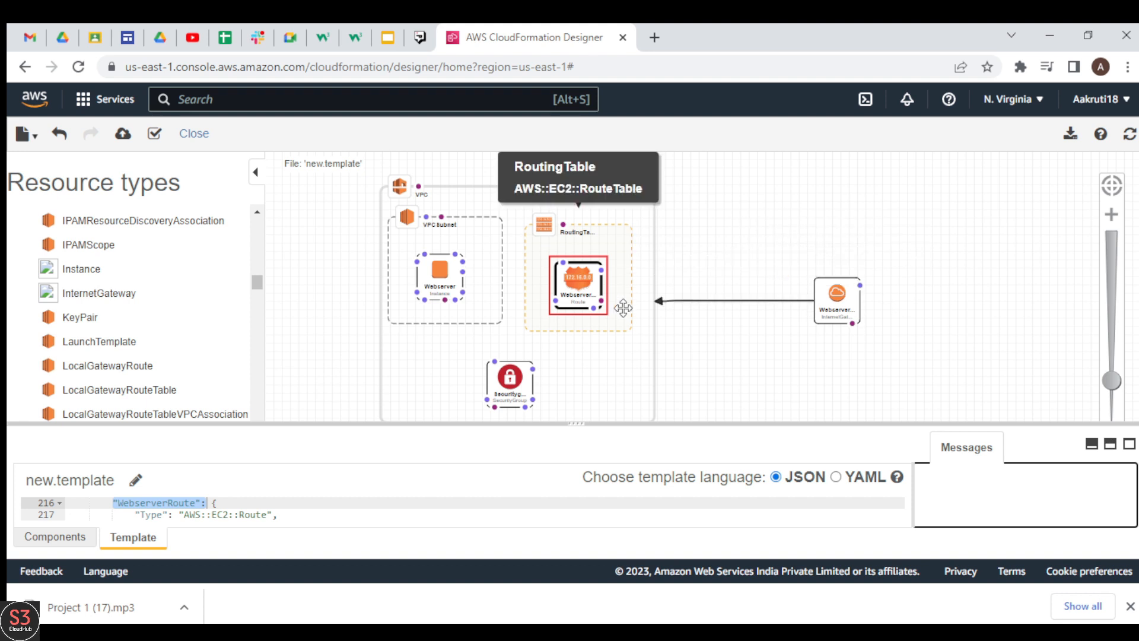
pyautogui.moveTo(600, 299); pyautogui.dragTo(818, 286)
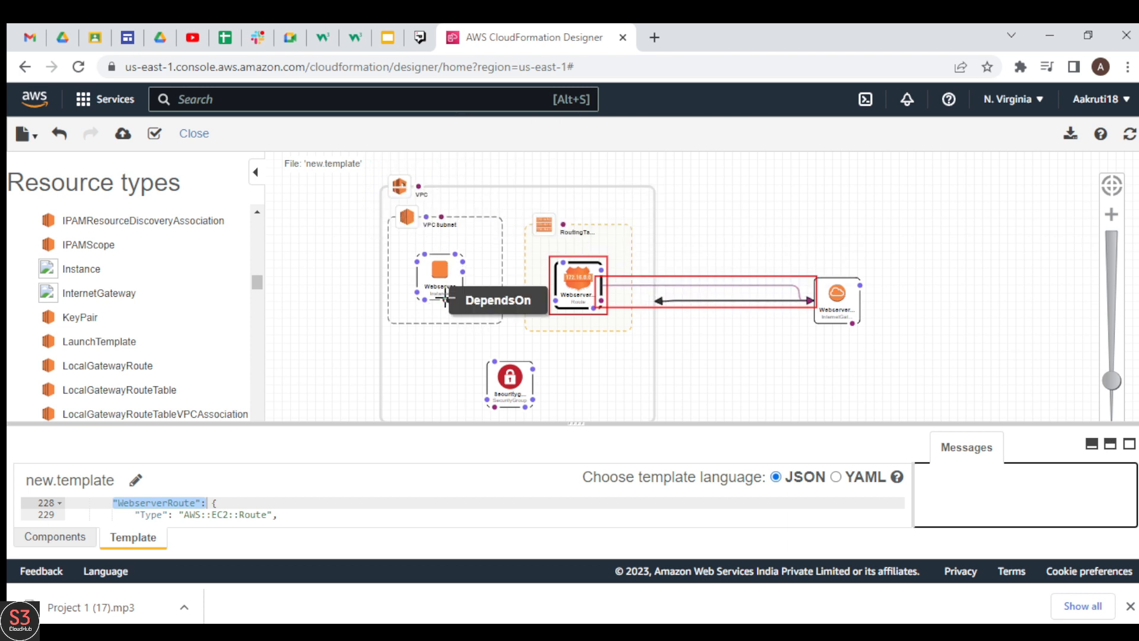
# Add DependsOn links from Webserver to WebserverRoute and from RoutingTable to both VPC and VPCSubnet
pyautogui.moveTo(444, 297); pyautogui.dragTo(559, 285)
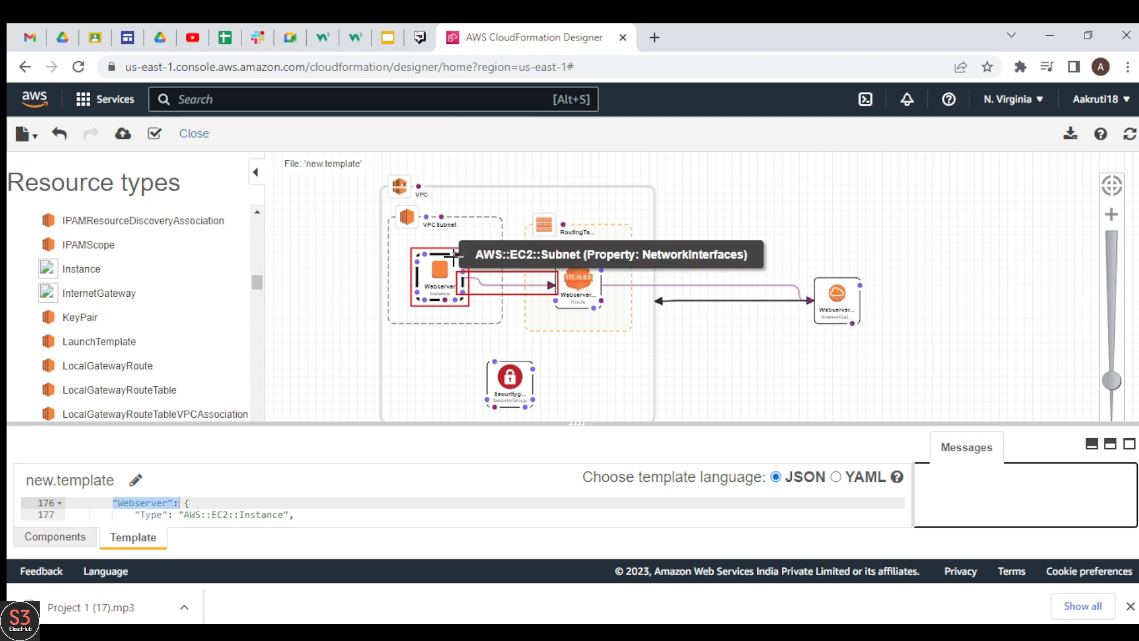
pyautogui.moveTo(562, 225); pyautogui.dragTo(427, 214)
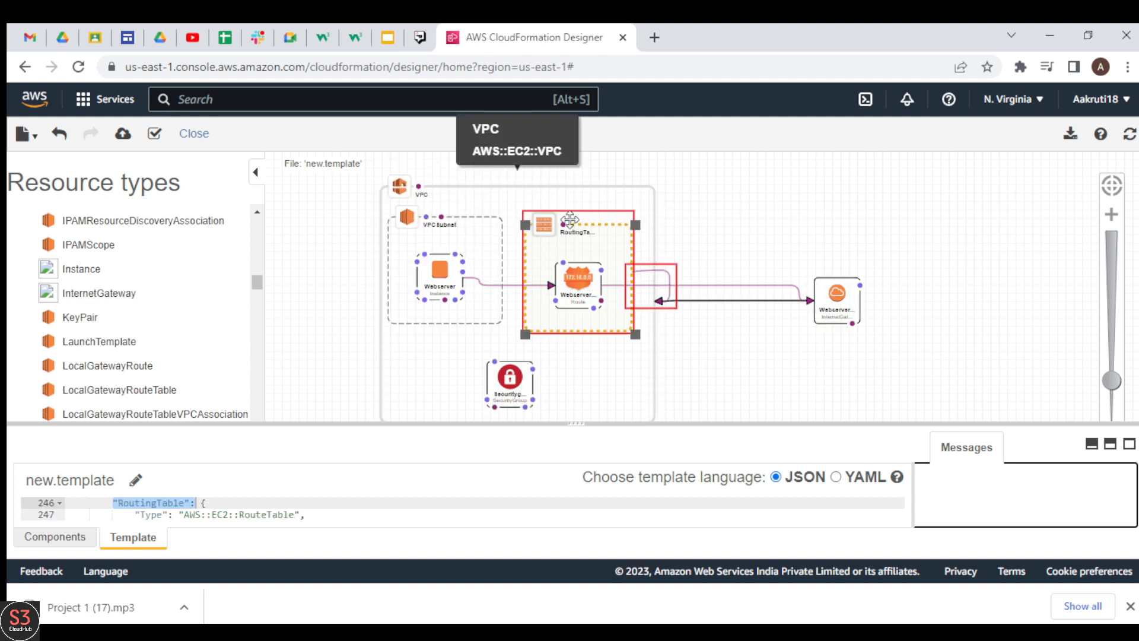
pyautogui.moveTo(562, 224); pyautogui.dragTo(434, 219)
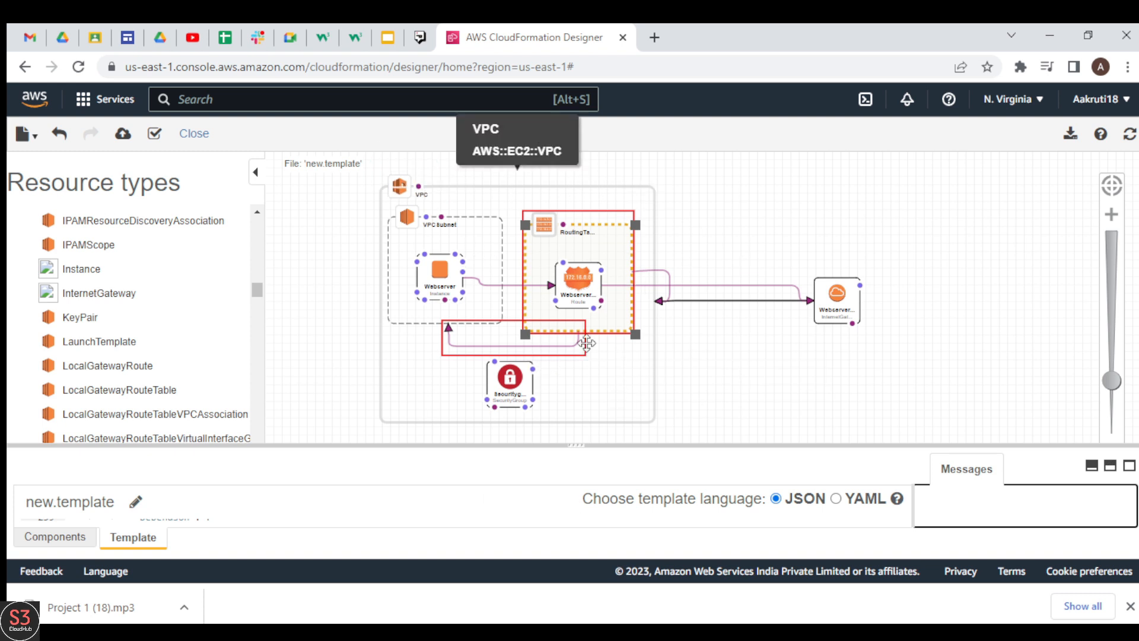
# Enlarge the code editor to review the generated template in JSON and YAML, then restore JSON and the diagram view
pyautogui.moveTo(576, 444); pyautogui.dragTo(589, 132)
pyautogui.click(429, 328)
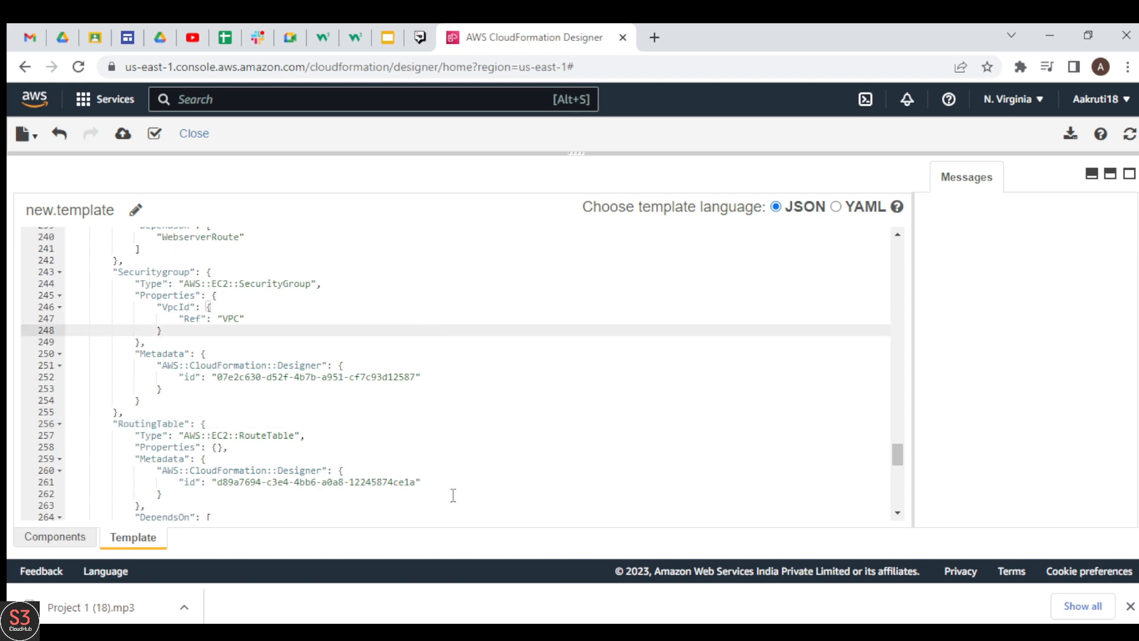
pyautogui.moveTo(898, 456); pyautogui.dragTo(910, 420)
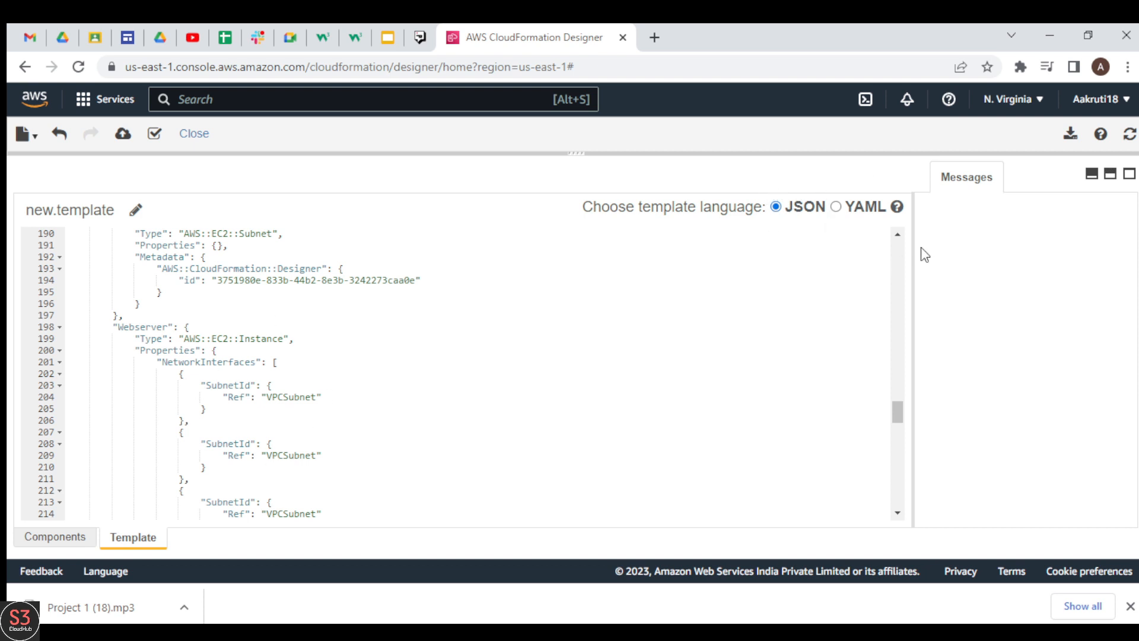
pyautogui.click(836, 208)
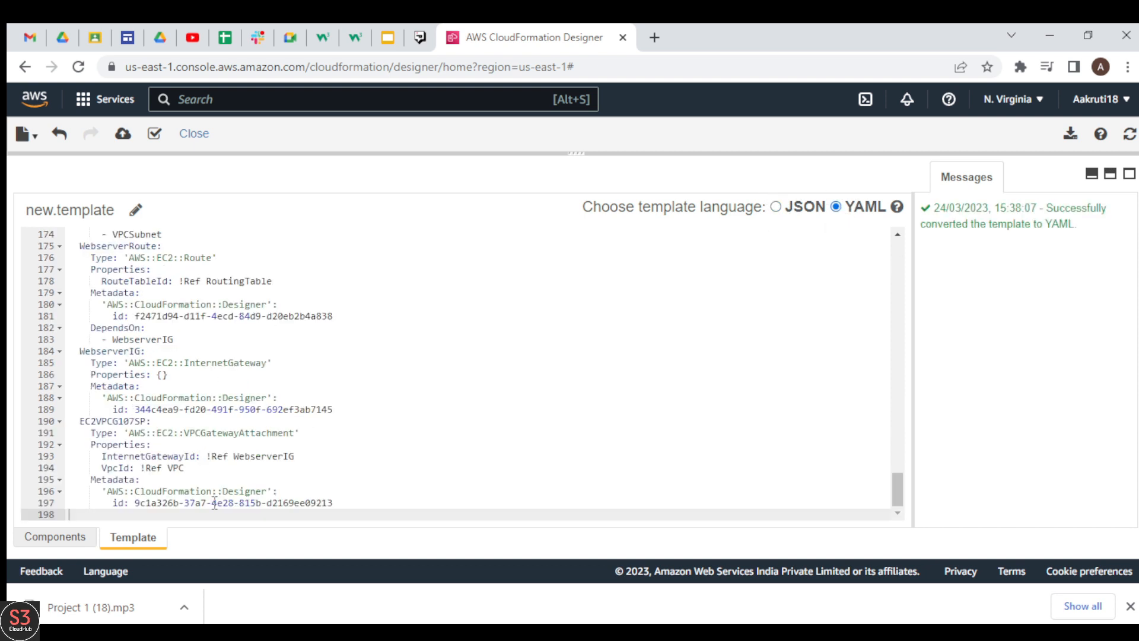
pyautogui.moveTo(896, 487); pyautogui.dragTo(923, 251)
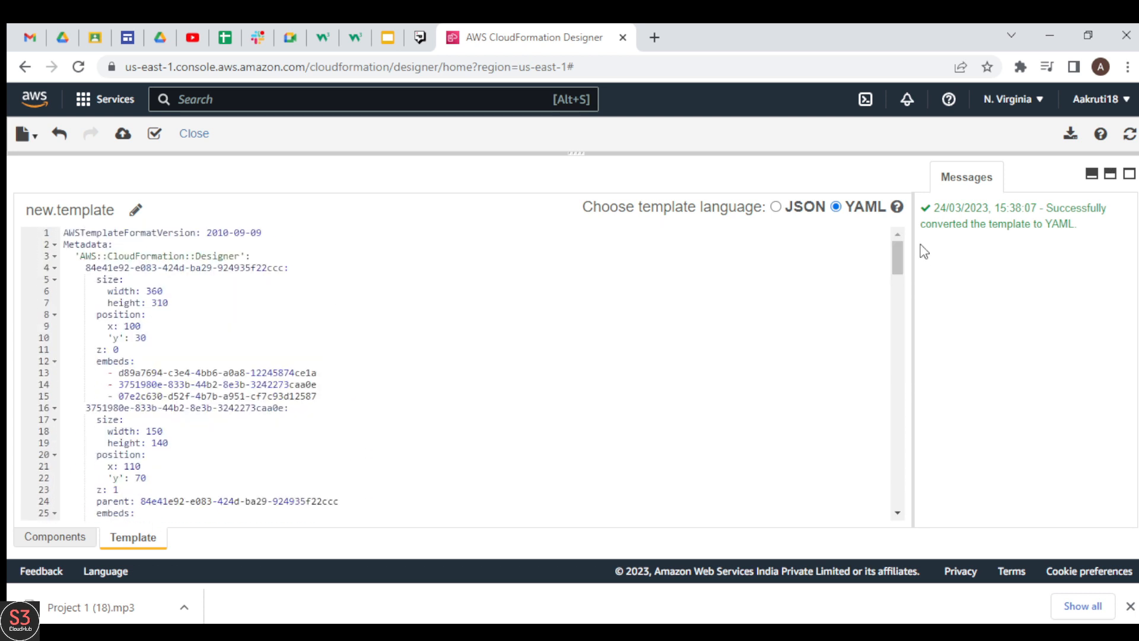
pyautogui.click(776, 207)
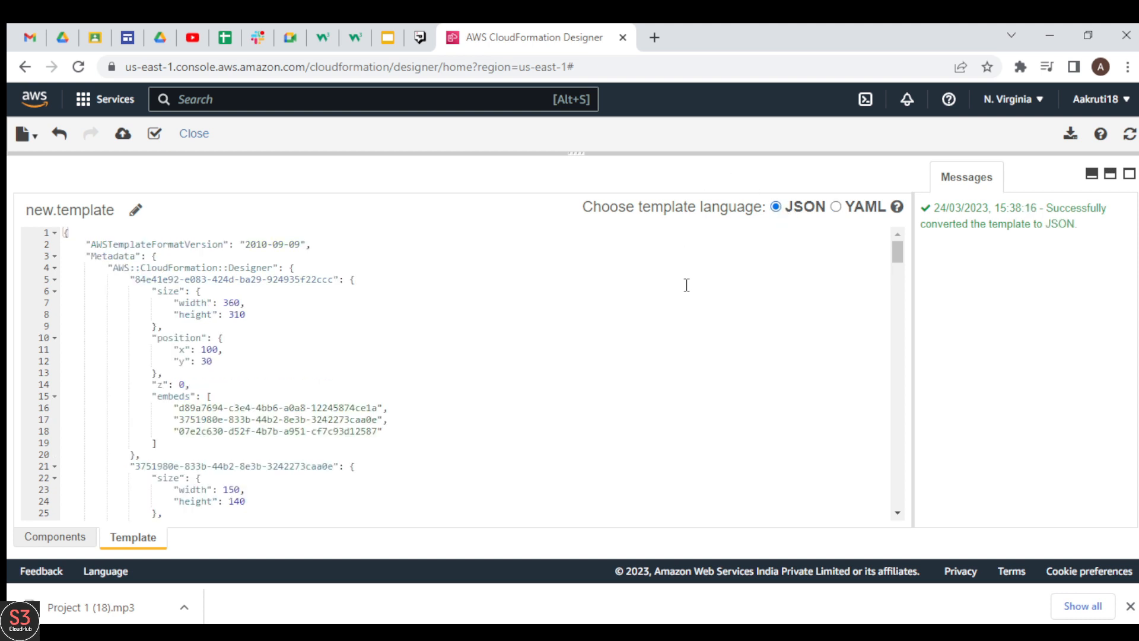
pyautogui.moveTo(575, 153); pyautogui.dragTo(576, 385)
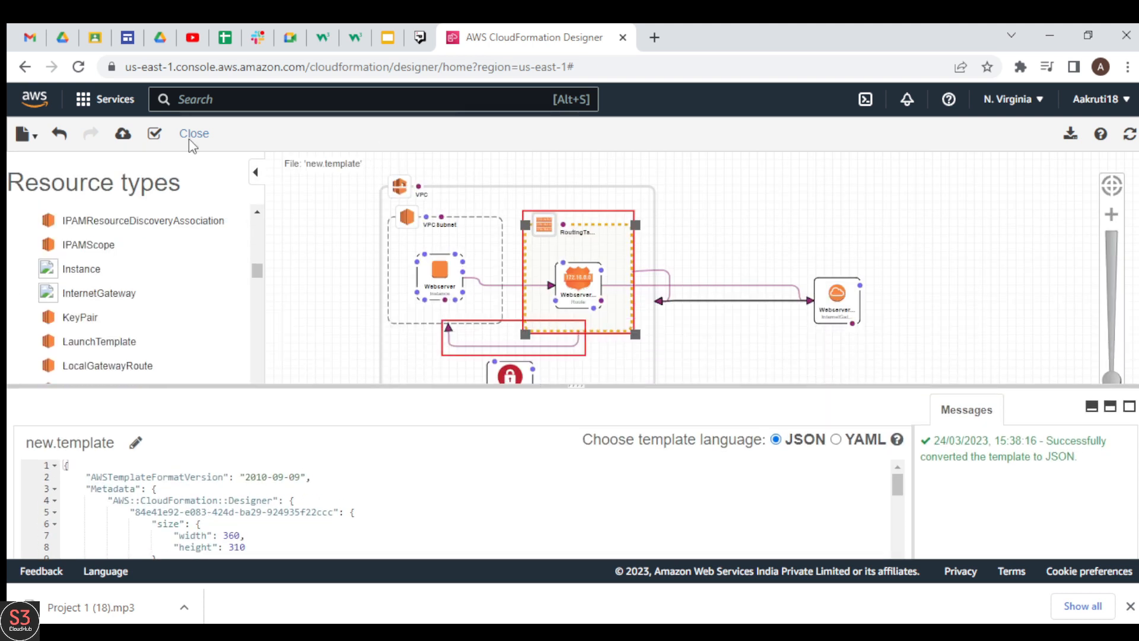
# Save the template as a local file named new.template
pyautogui.click(24, 133)
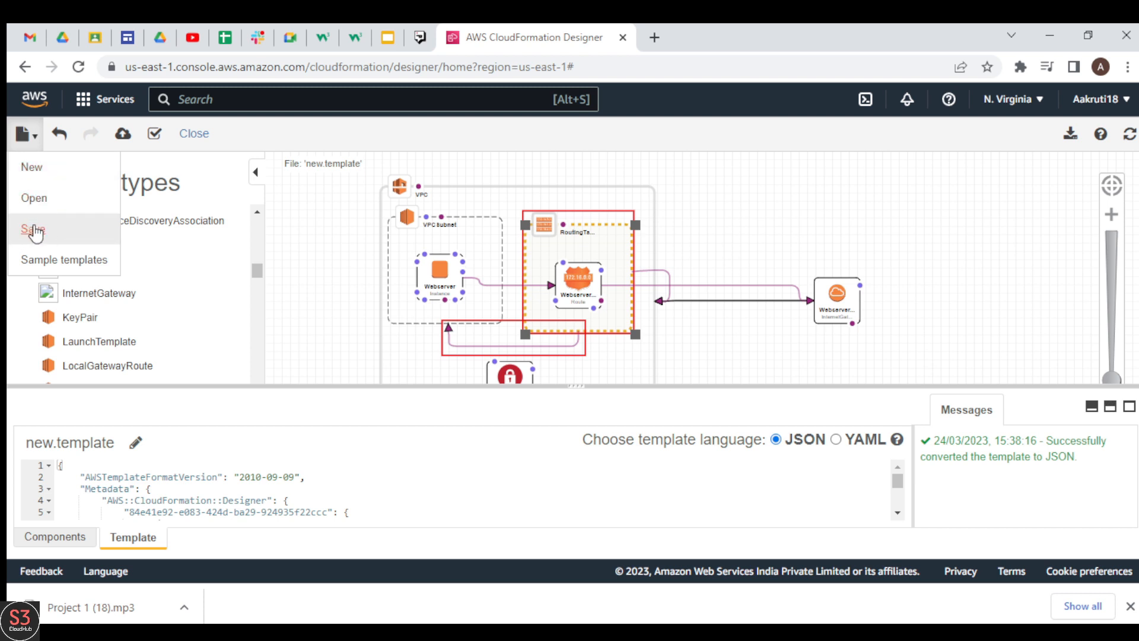
pyautogui.click(34, 229)
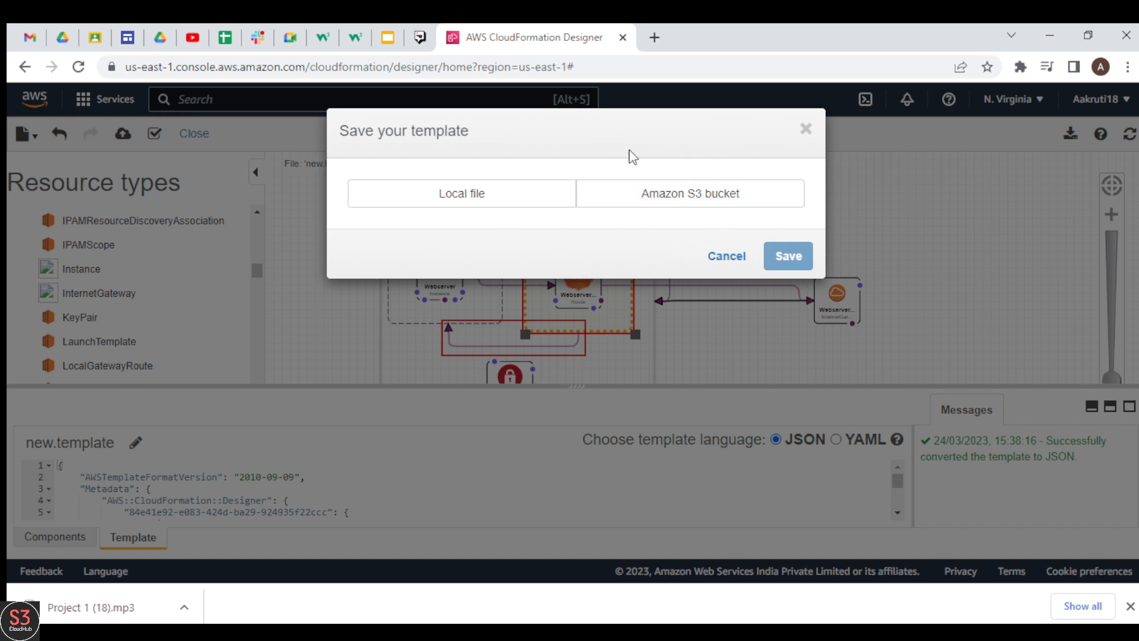
pyautogui.click(463, 198)
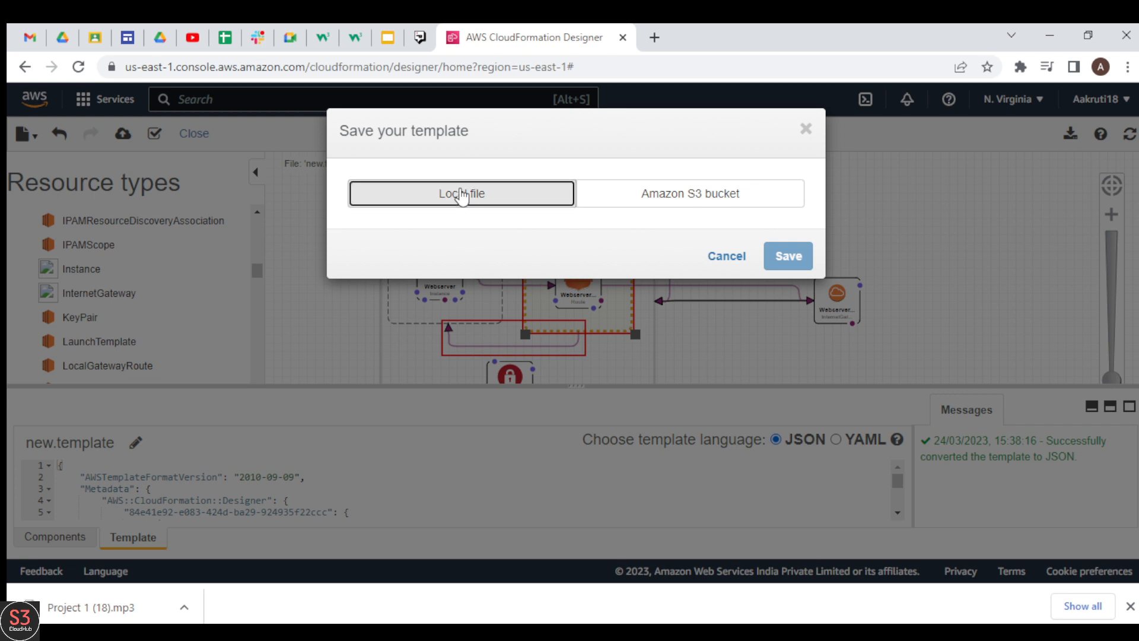
pyautogui.click(771, 330)
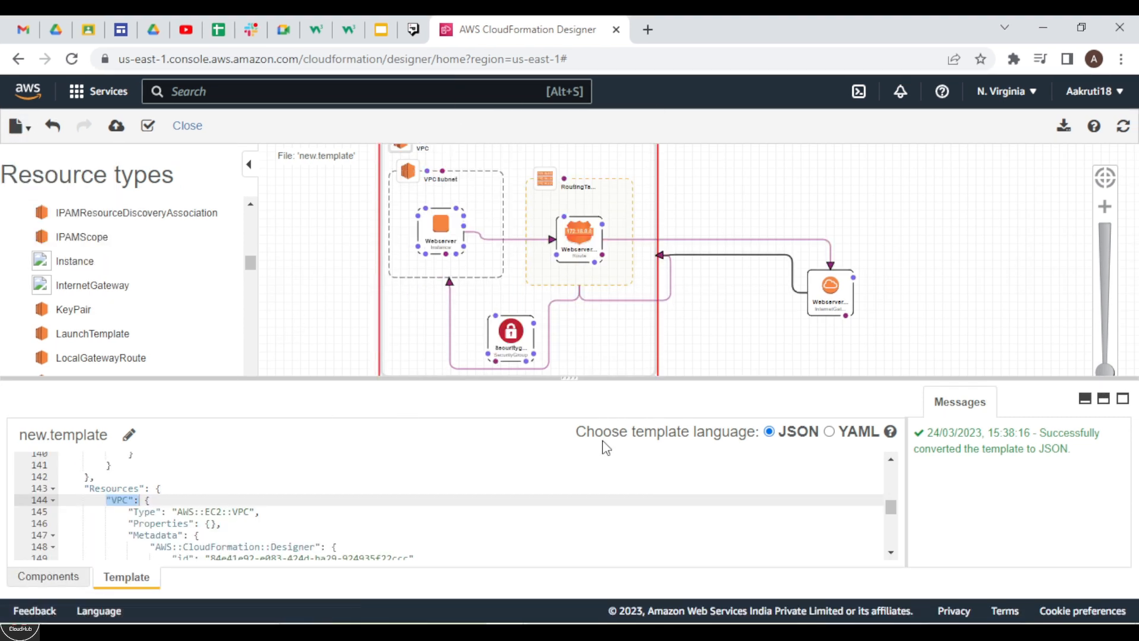
# Switch to Dev-C++ and review the resource definitions and DependsOn entries in the saved new.template file
pyautogui.click(705, 632)
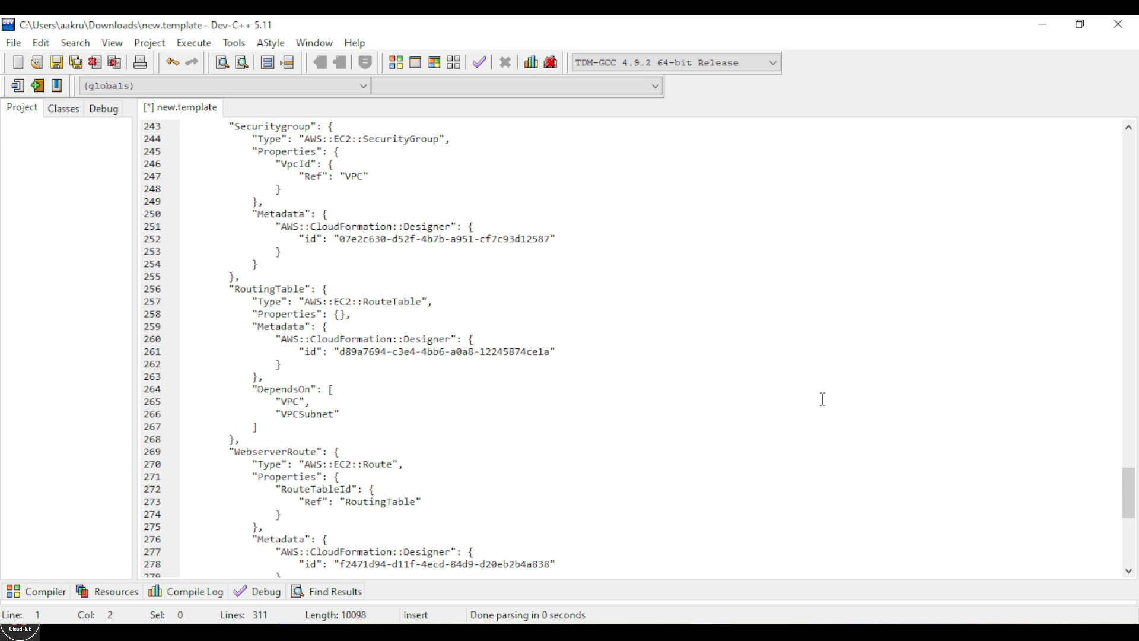
pyautogui.moveTo(1129, 478); pyautogui.dragTo(1131, 526)
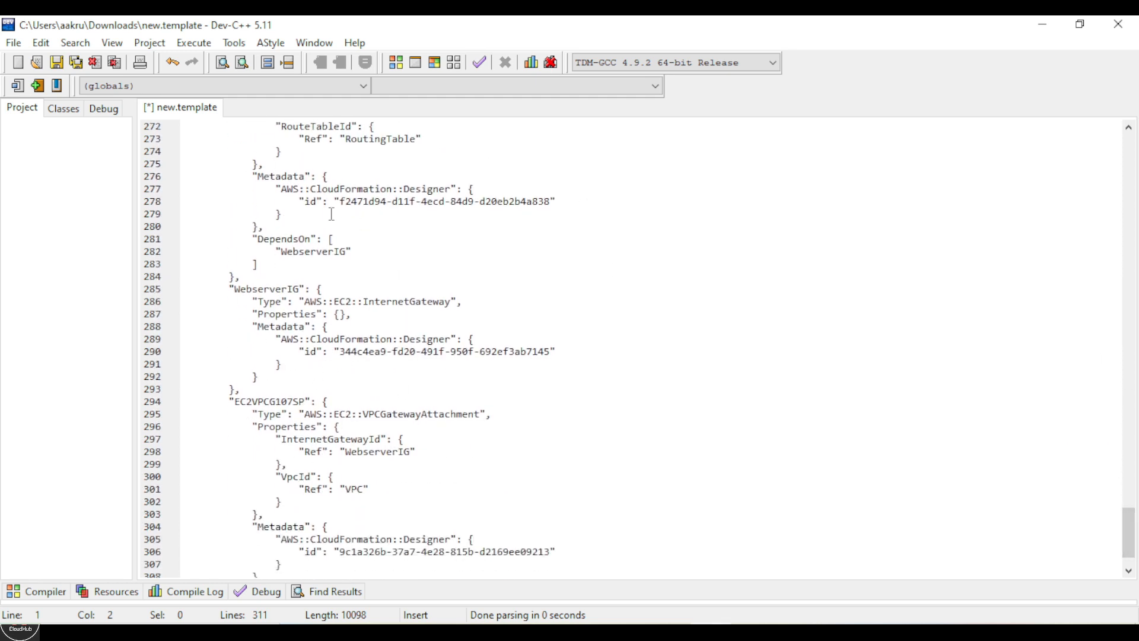
pyautogui.moveTo(1128, 510); pyautogui.dragTo(1128, 428)
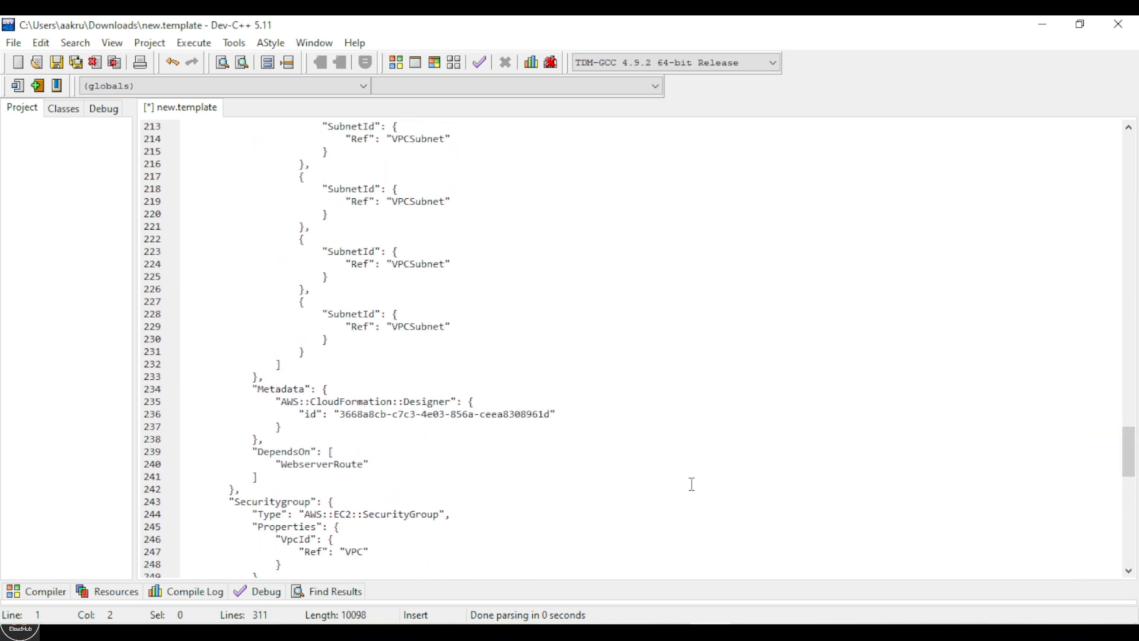
pyautogui.click(354, 564)
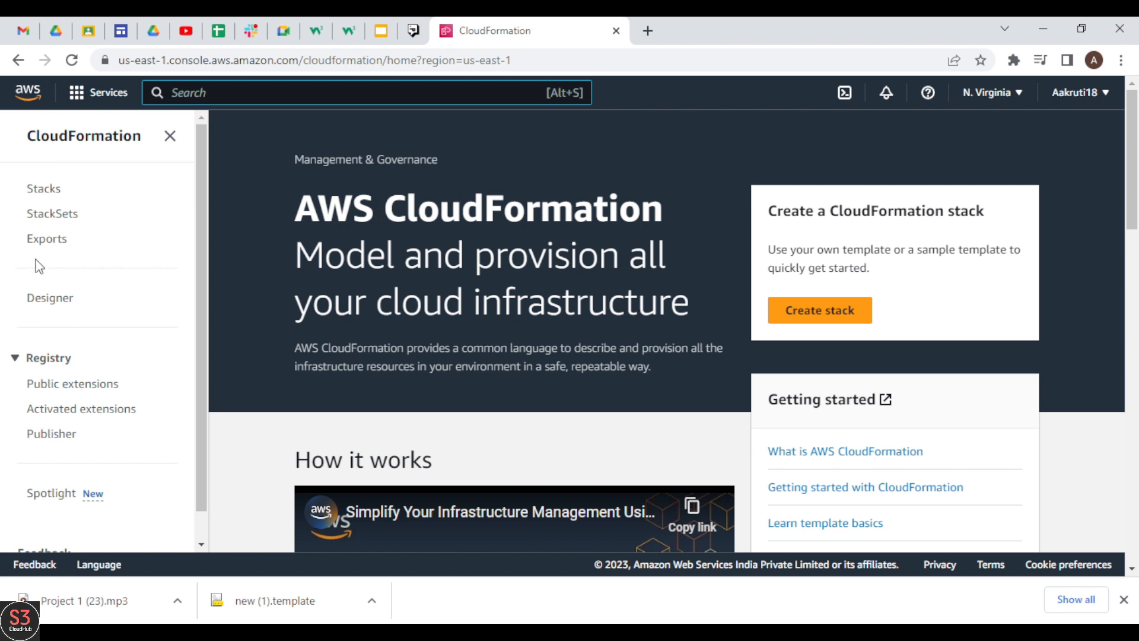
# Launch CloudFormation Designer and open the local template file new (1) from the Downloads folder
pyautogui.click(51, 303)
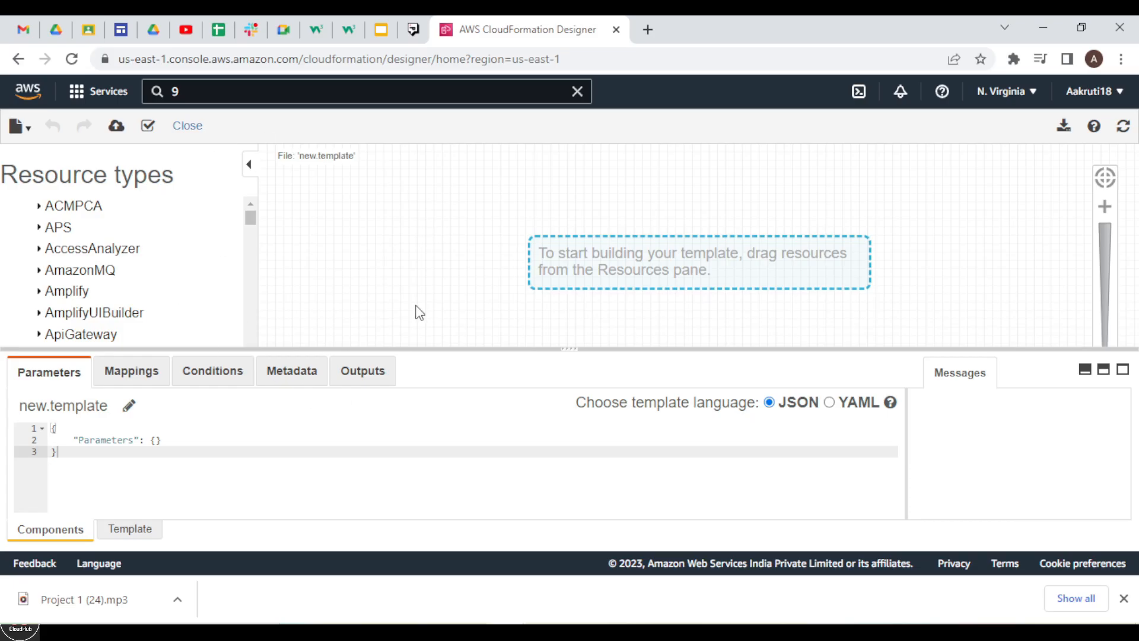
pyautogui.click(16, 128)
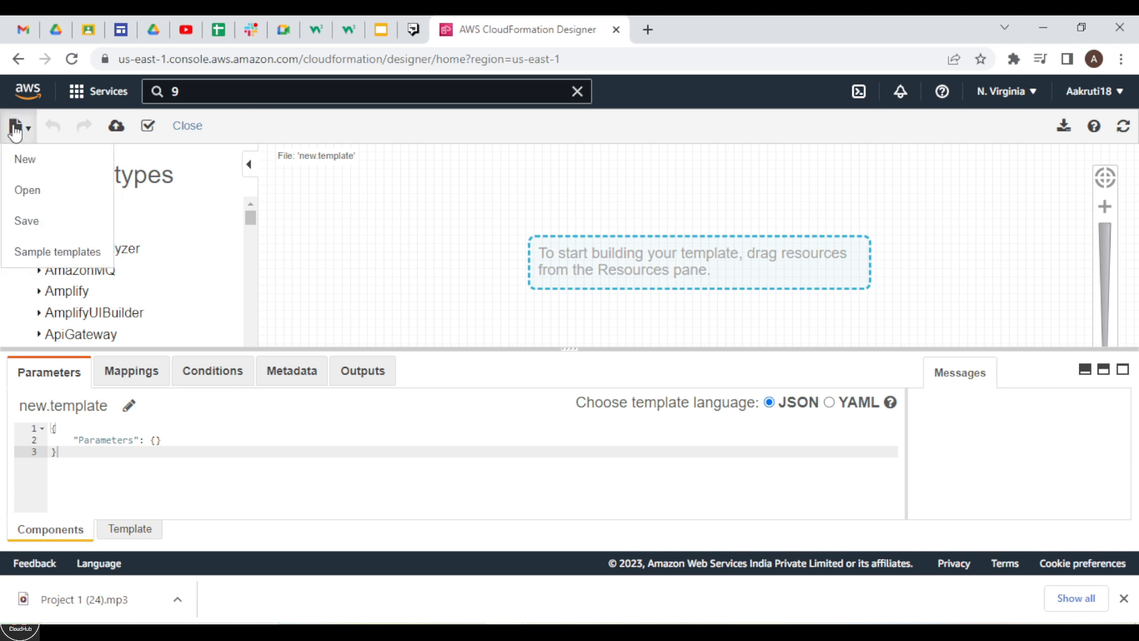
pyautogui.click(20, 193)
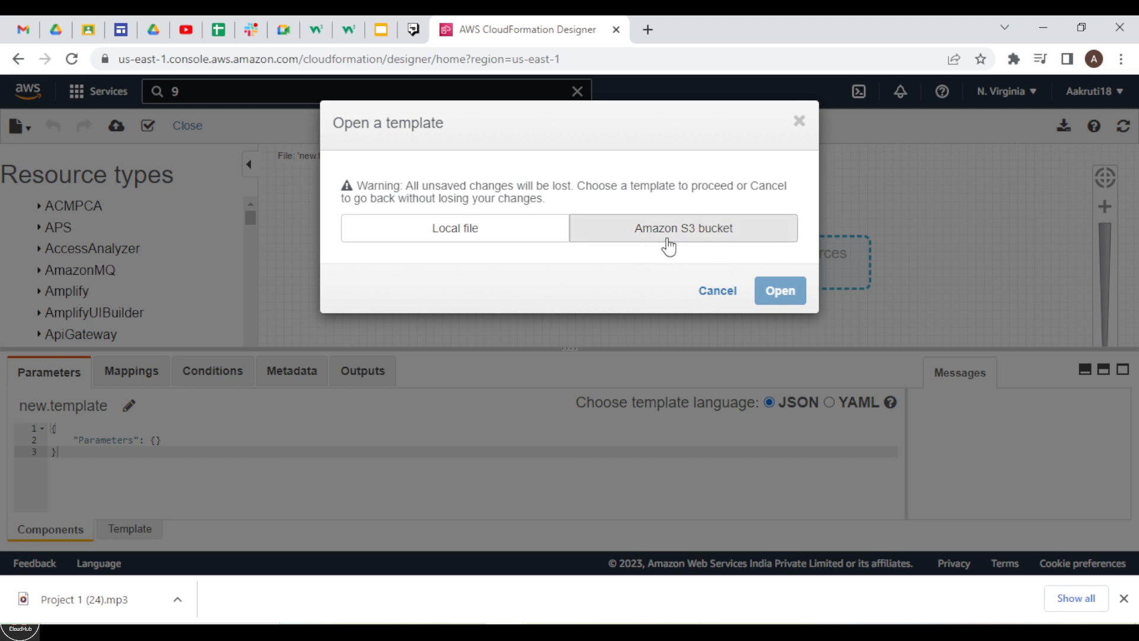
pyautogui.click(476, 236)
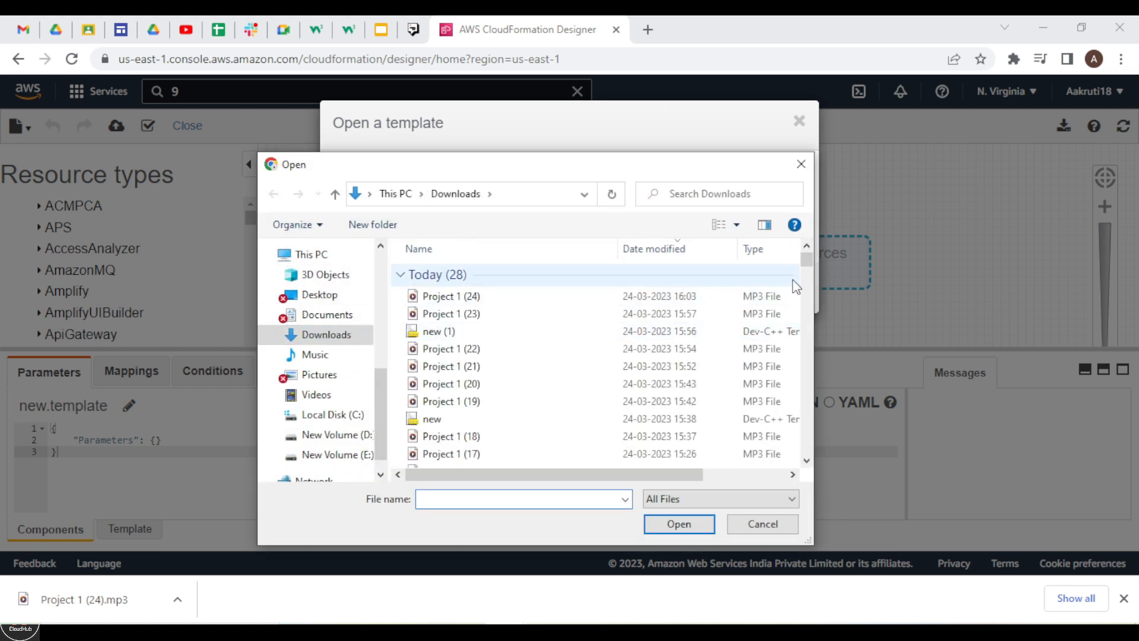
pyautogui.scroll(-2, 808, 270)
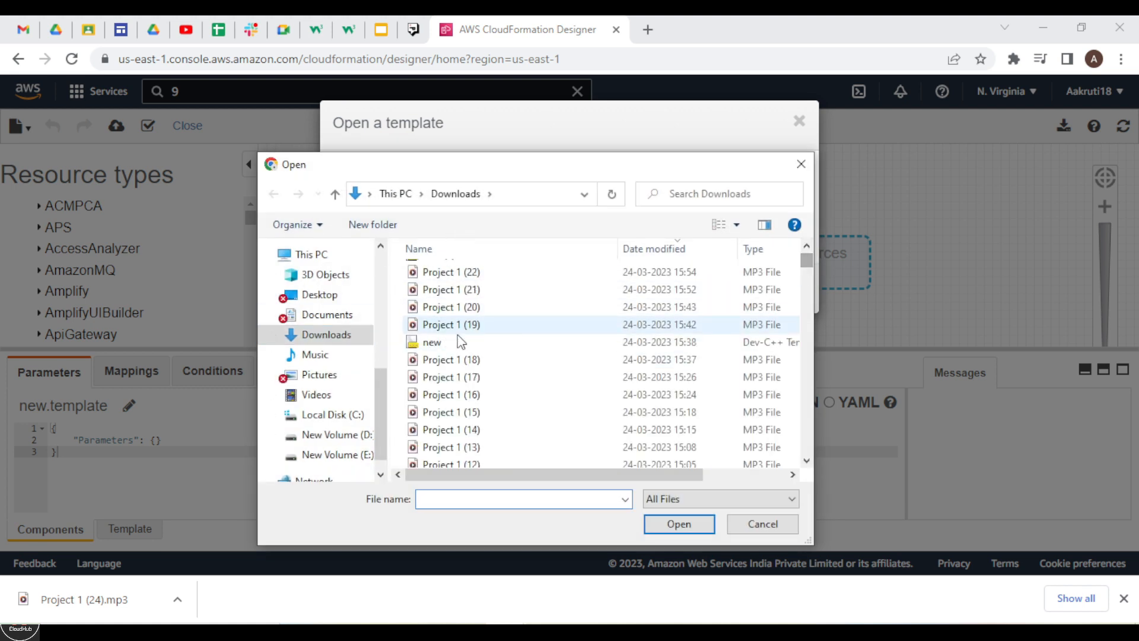
pyautogui.scroll(2, 807, 261)
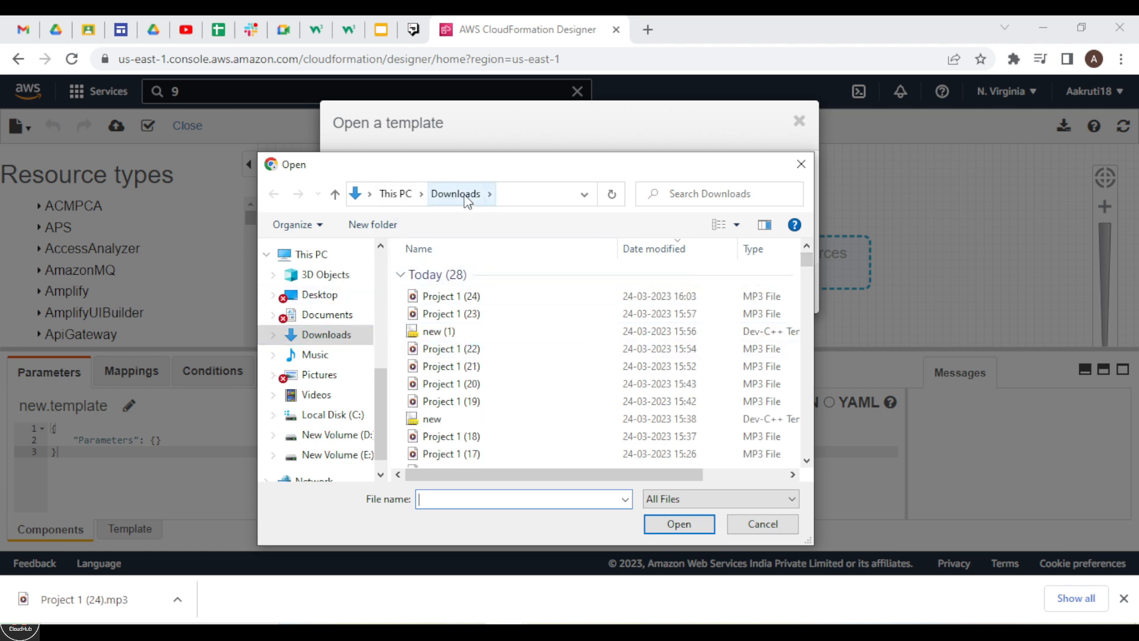
pyautogui.click(439, 331)
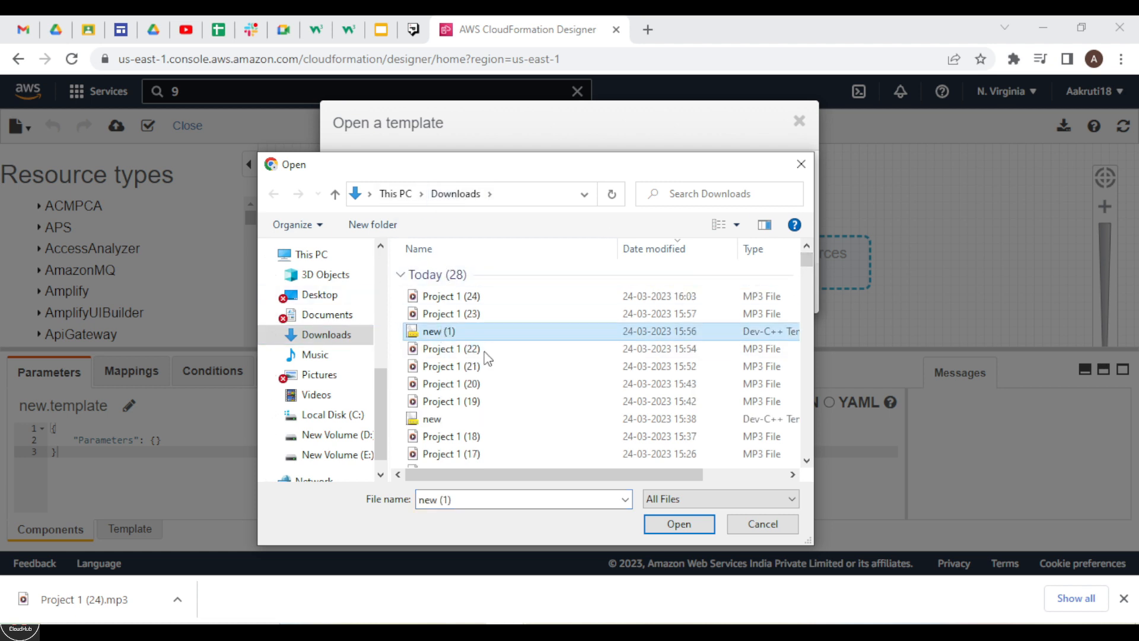
pyautogui.click(669, 526)
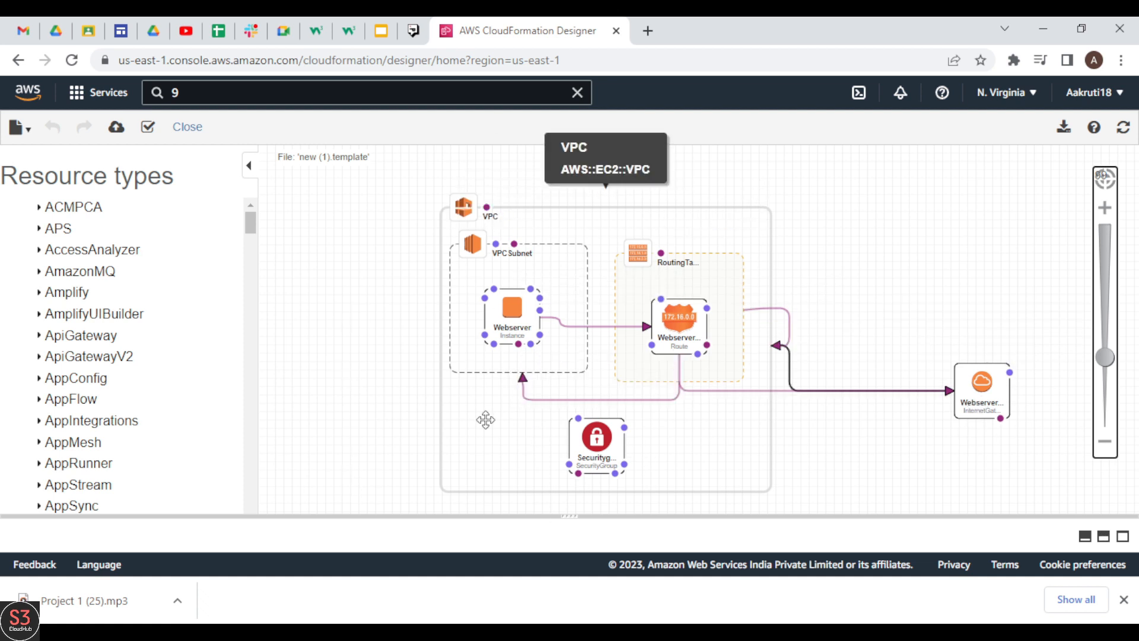
# Examine the reopened template's JSON code, its diagram and the list of available resource types
pyautogui.moveTo(569, 516); pyautogui.dragTo(616, 196)
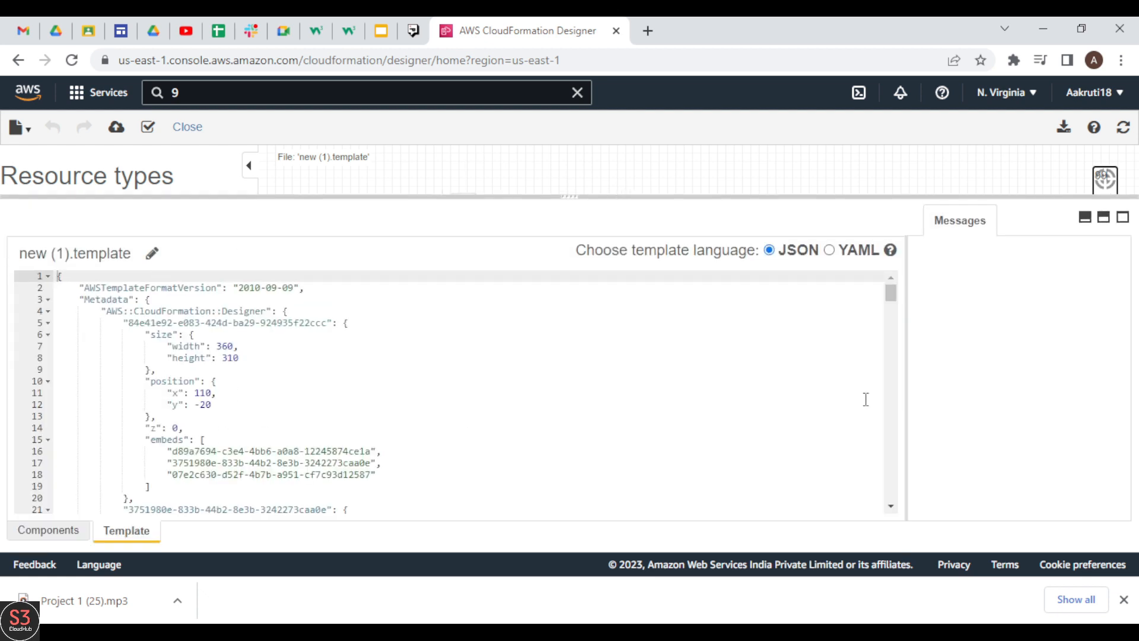
pyautogui.moveTo(895, 290); pyautogui.dragTo(894, 351)
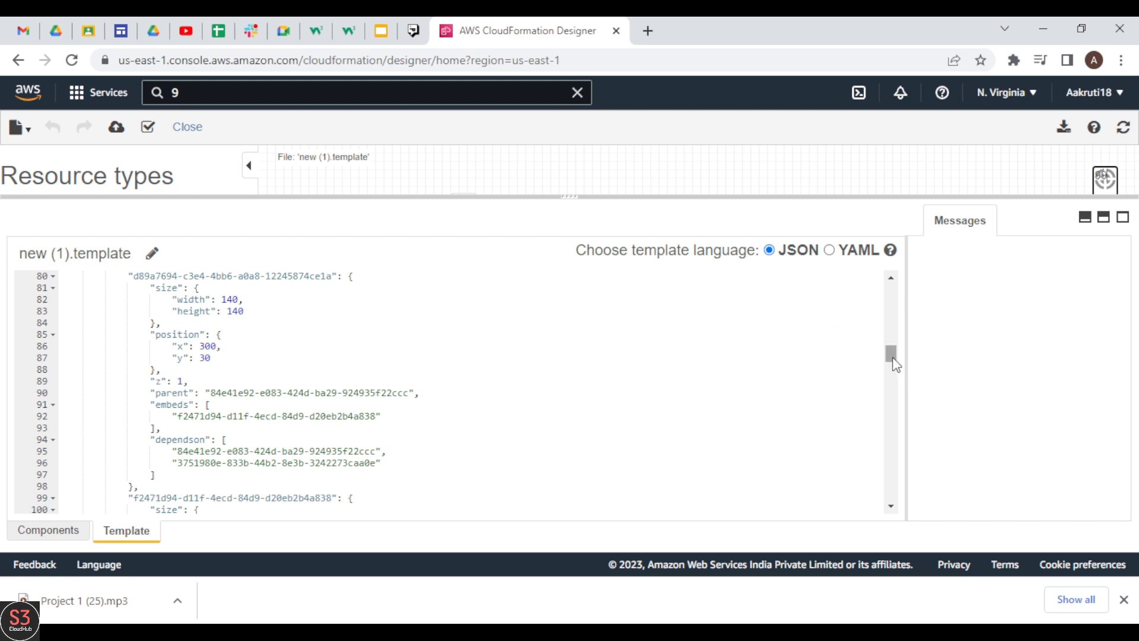
pyautogui.moveTo(573, 197); pyautogui.dragTo(574, 446)
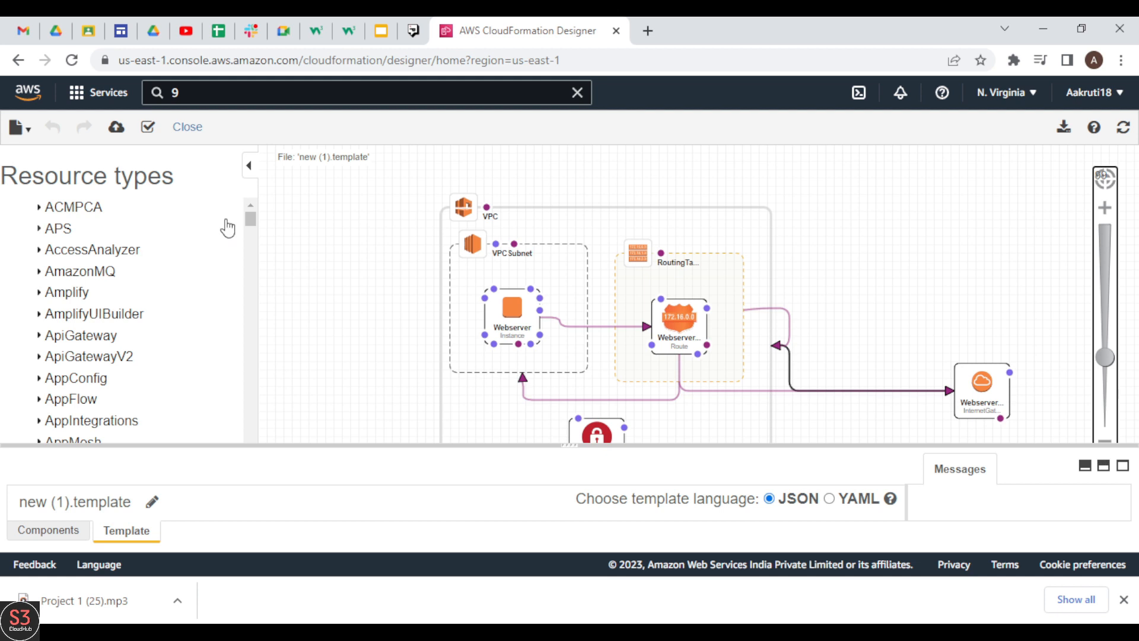
pyautogui.moveTo(251, 220); pyautogui.dragTo(264, 458)
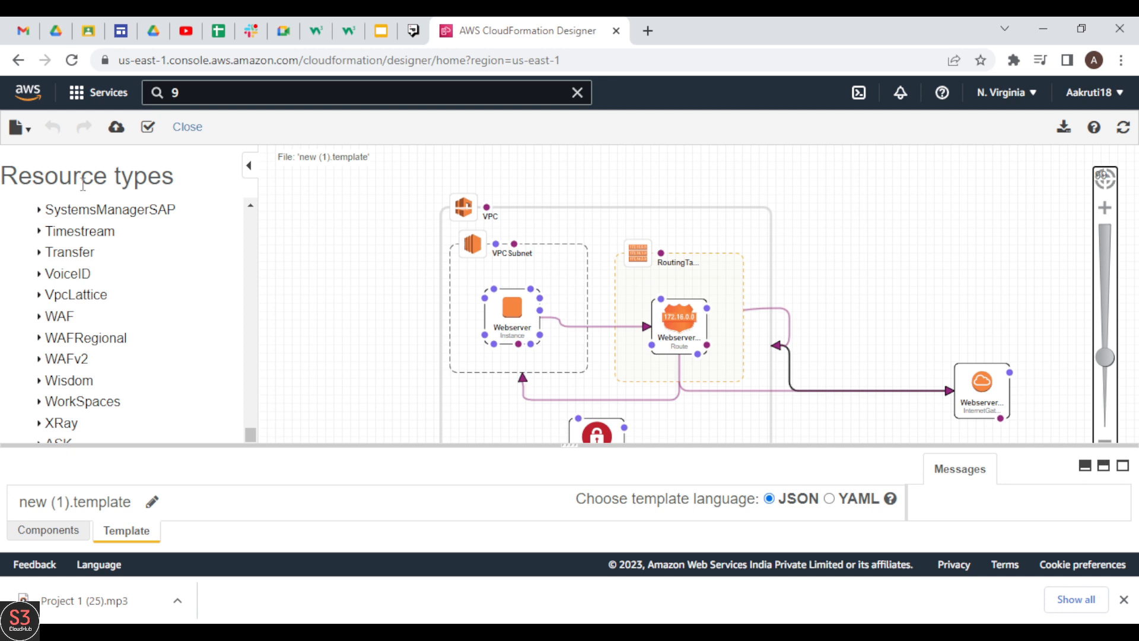
pyautogui.moveTo(569, 446); pyautogui.dragTo(566, 214)
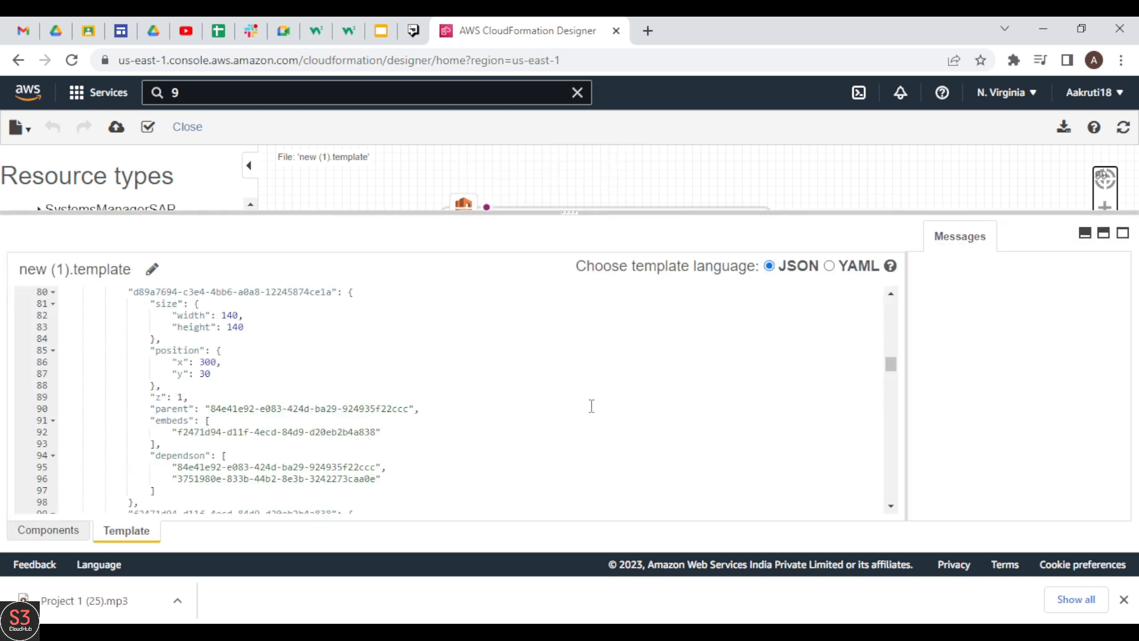
pyautogui.moveTo(892, 363); pyautogui.dragTo(915, 303)
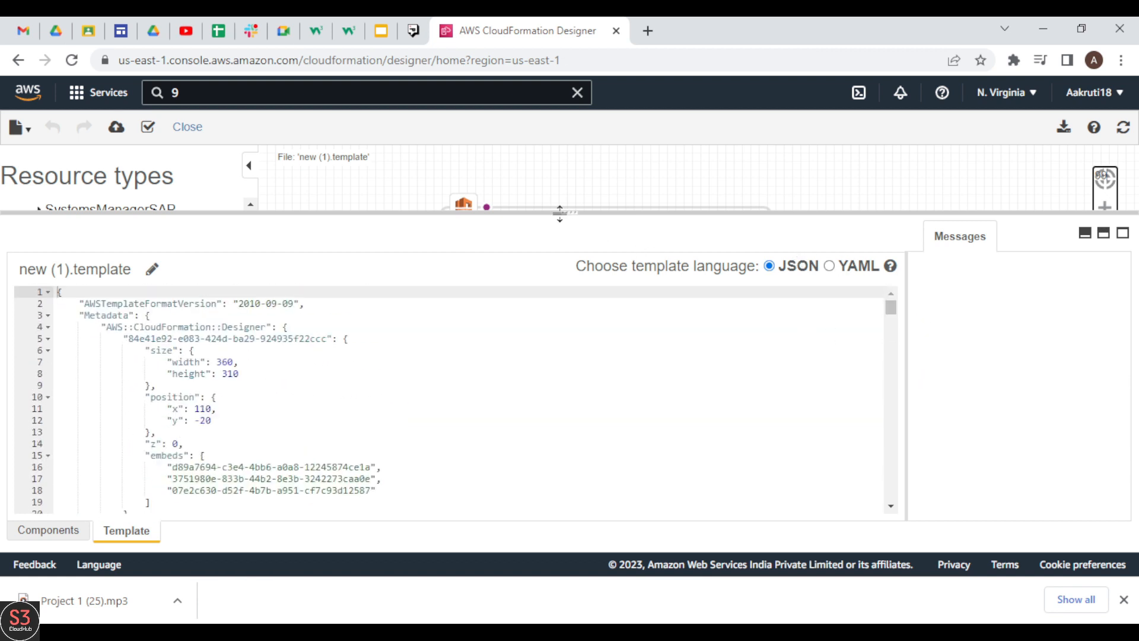
pyautogui.moveTo(566, 213); pyautogui.dragTo(570, 508)
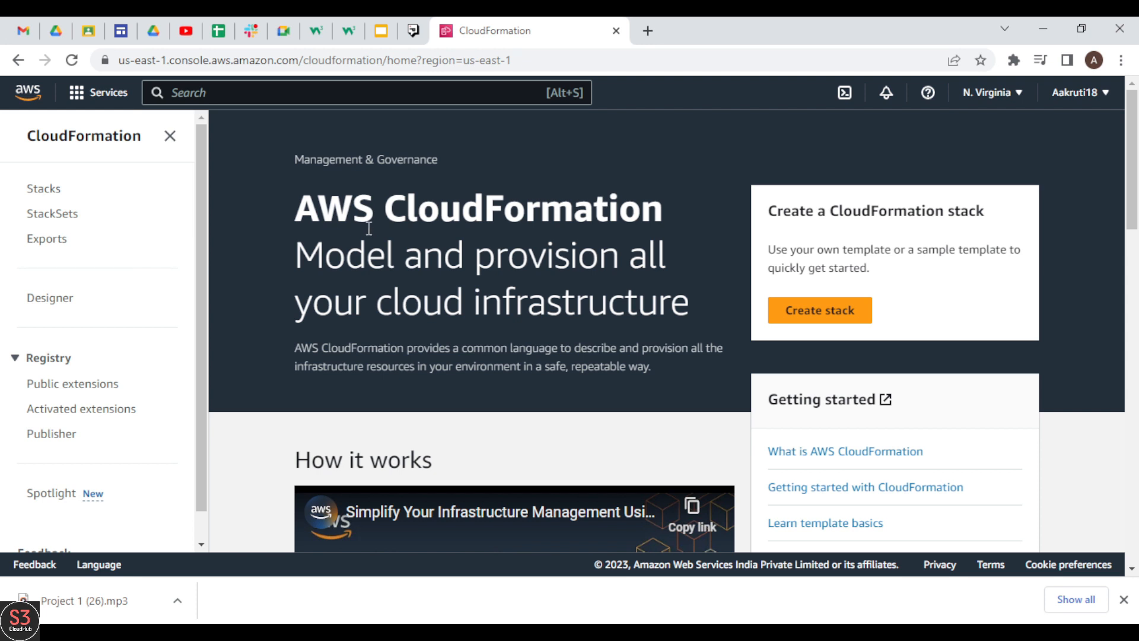
# Open the AWS CloudFormation documentation from the service's home page and display the HTML User Guide
pyautogui.moveTo(1131, 122); pyautogui.dragTo(1134, 222)
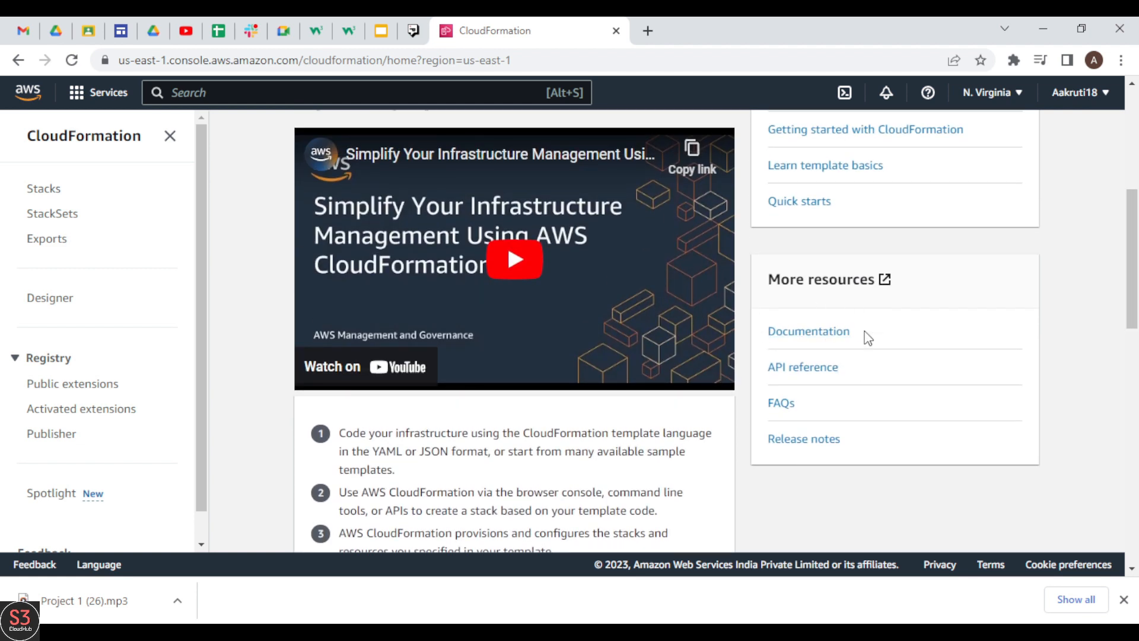
pyautogui.click(810, 344)
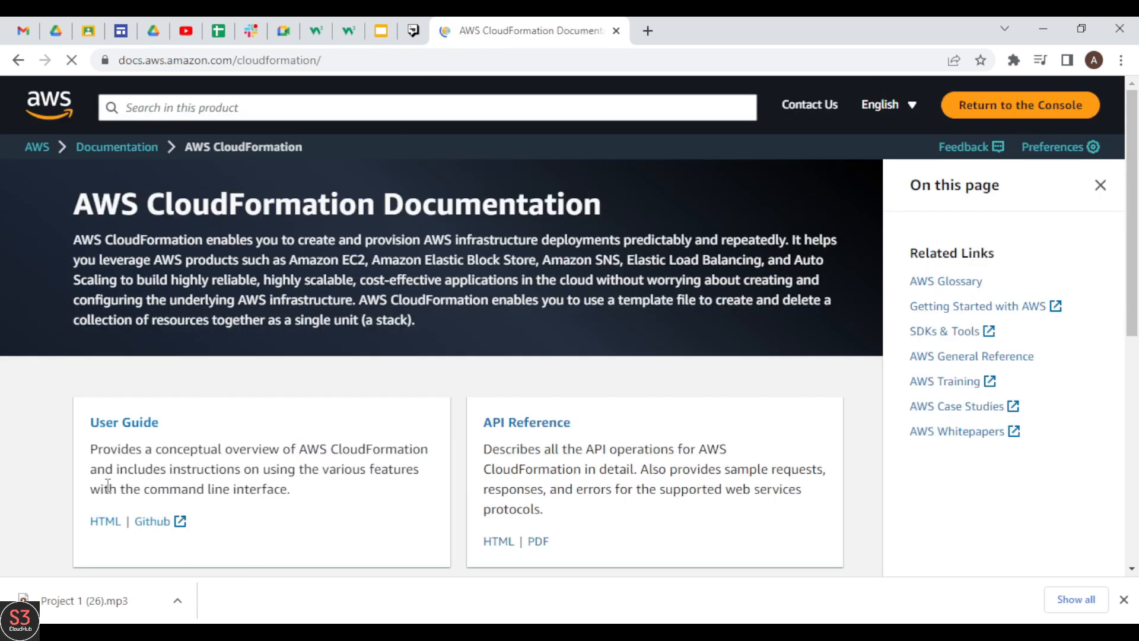
pyautogui.click(101, 529)
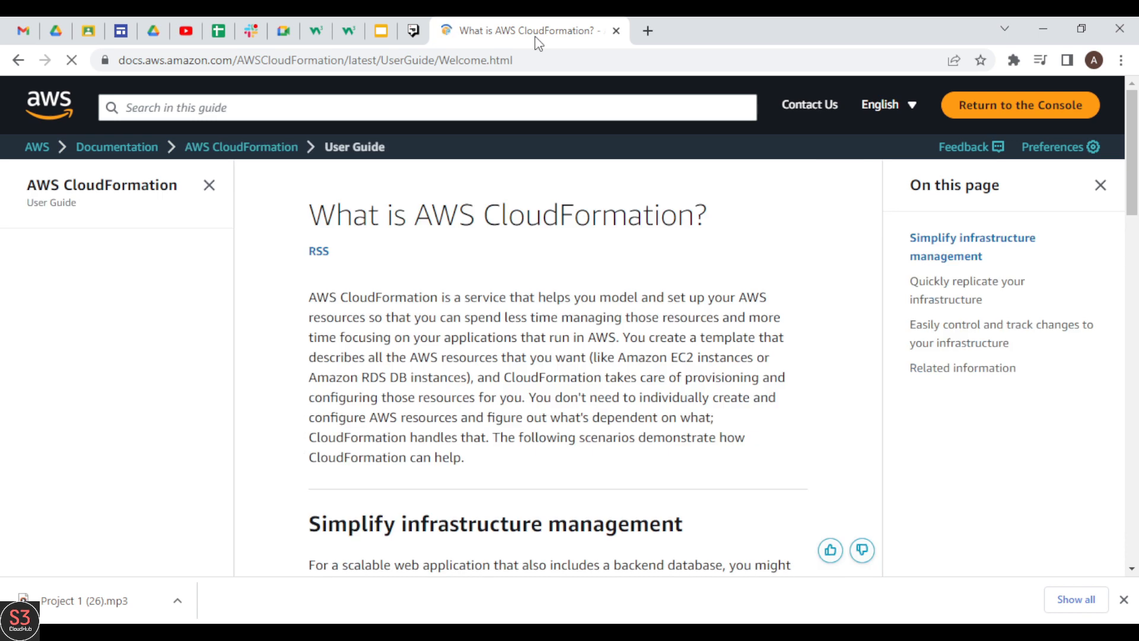
# View the User Guide's Template reference topic and return to the What is CloudFormation? topic
pyautogui.moveTo(1133, 163); pyautogui.dragTo(1136, 513)
pyautogui.moveTo(230, 363); pyautogui.dragTo(213, 526)
pyautogui.click(67, 417)
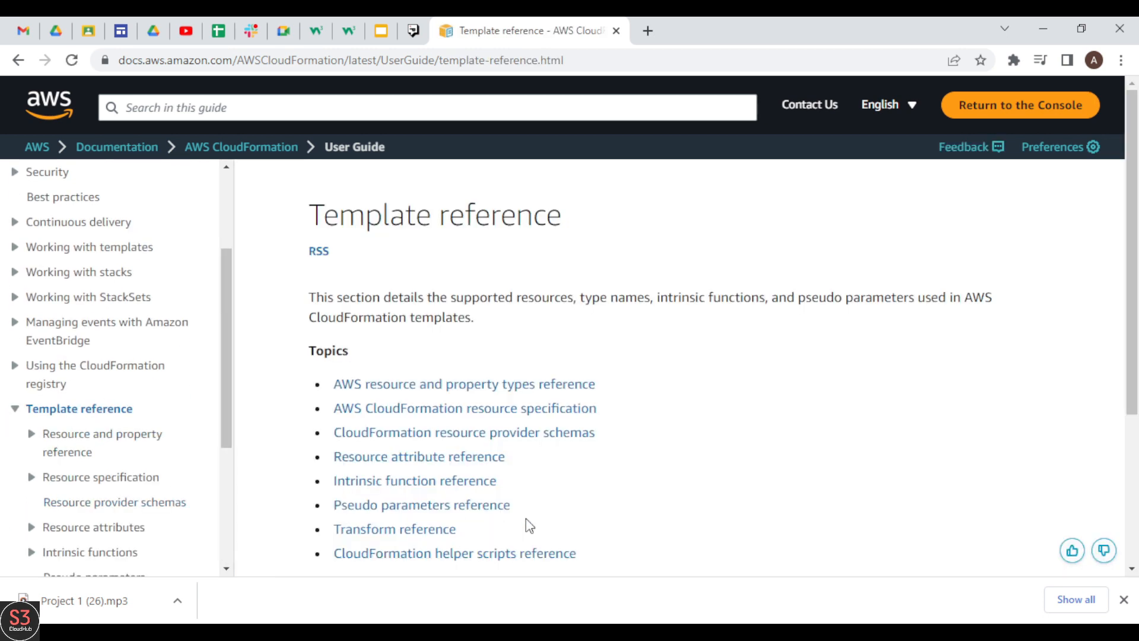
pyautogui.moveTo(228, 386); pyautogui.dragTo(211, 350)
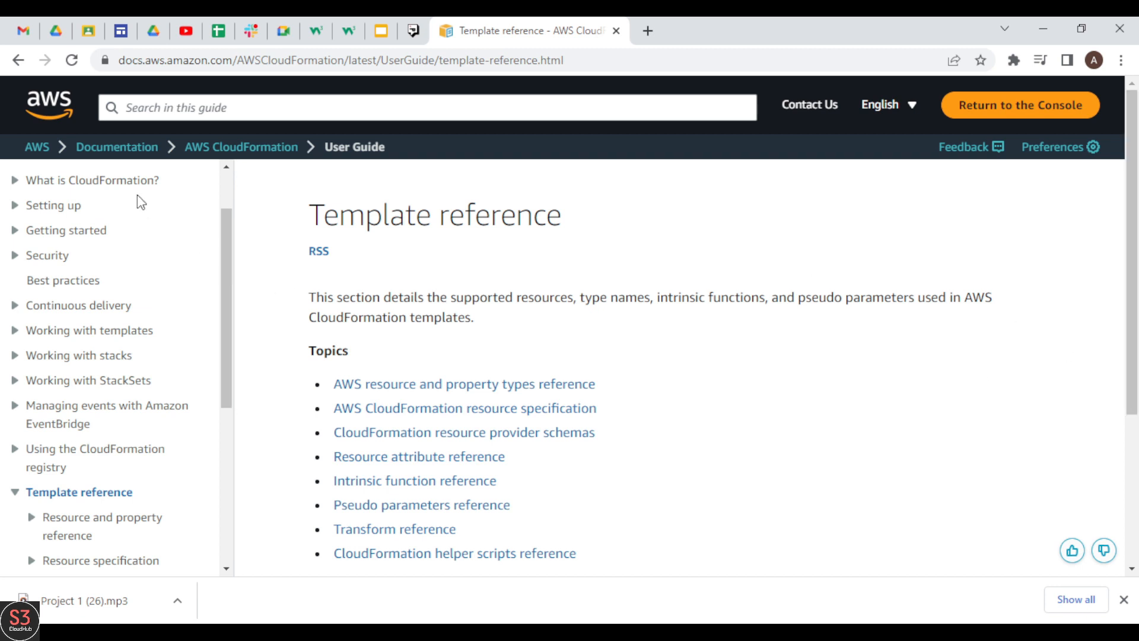
pyautogui.click(149, 184)
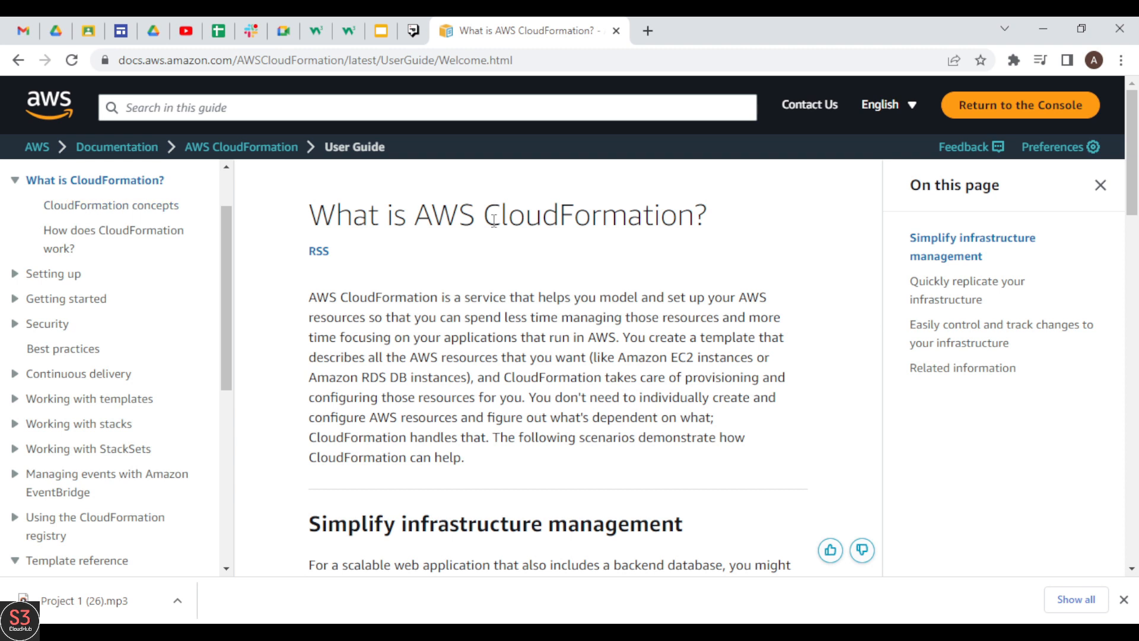